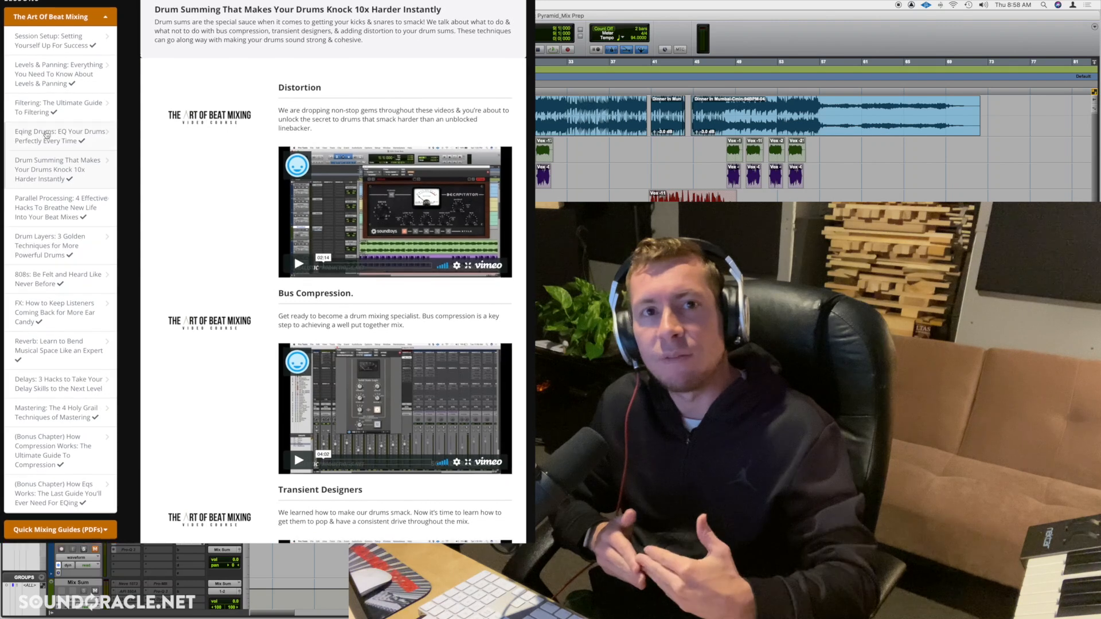
# Browse The Art of Beat Mixing course by opening the Parallel Processing and Drum Layers lessons.
pyautogui.scroll(1, 44, 202)
pyautogui.click(42, 218)
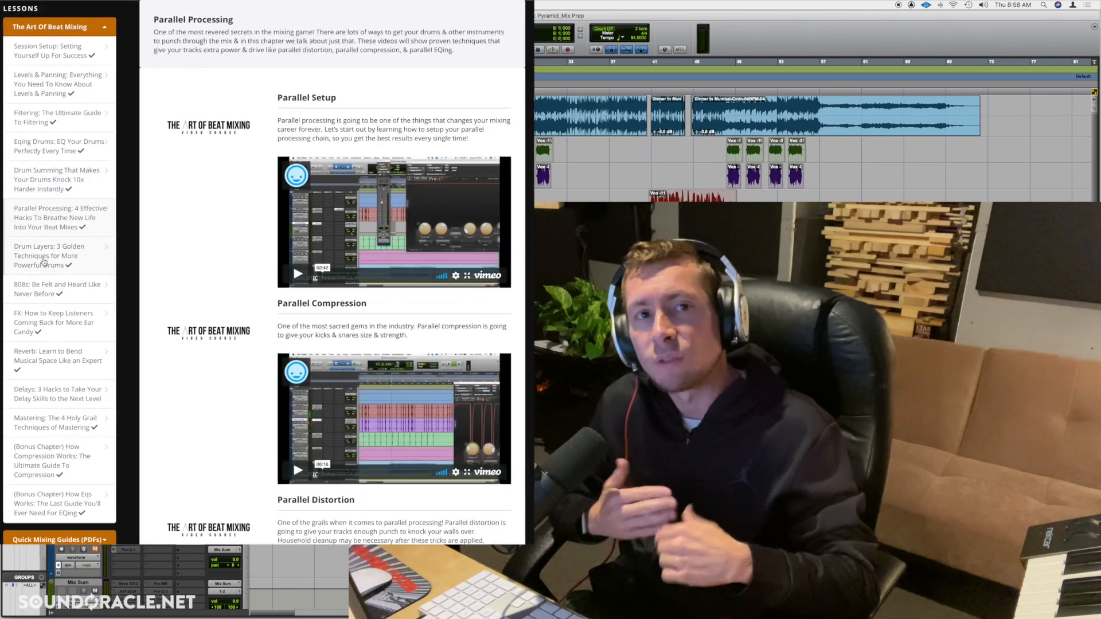
pyautogui.click(44, 261)
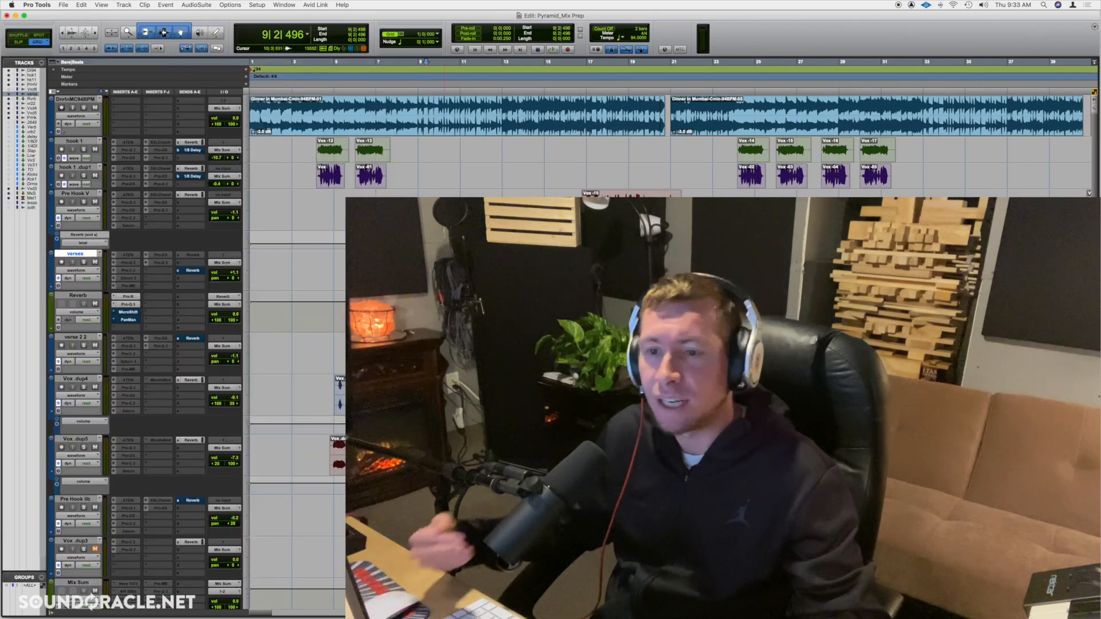
# Play back the session from the start of the verse to hear the vocals without widening, and stop playback.
pyautogui.press('space')
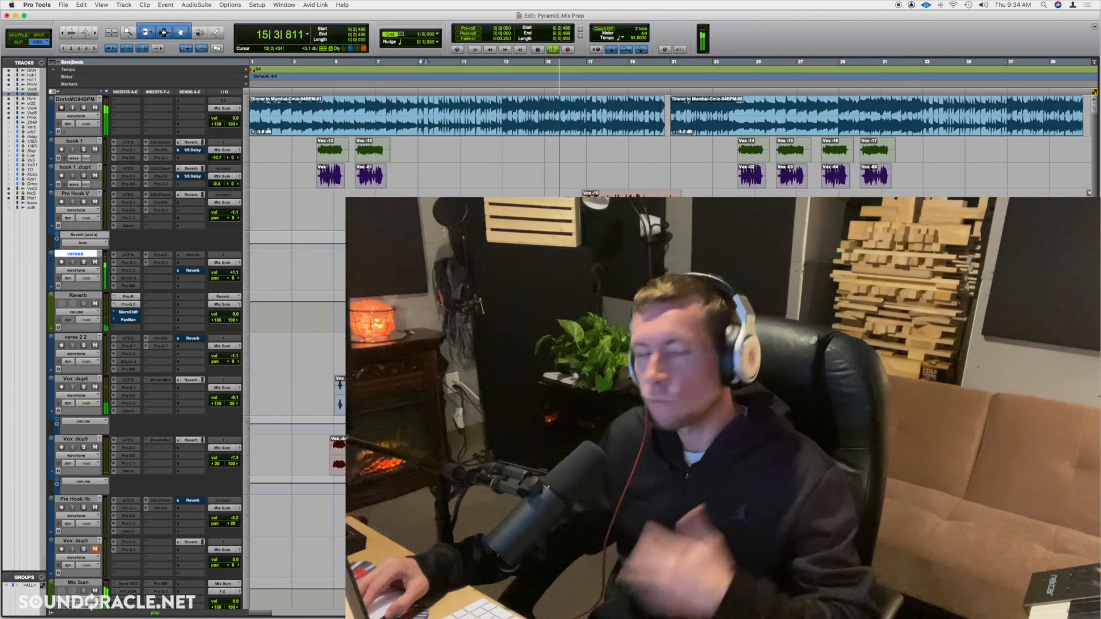
pyautogui.press('space')
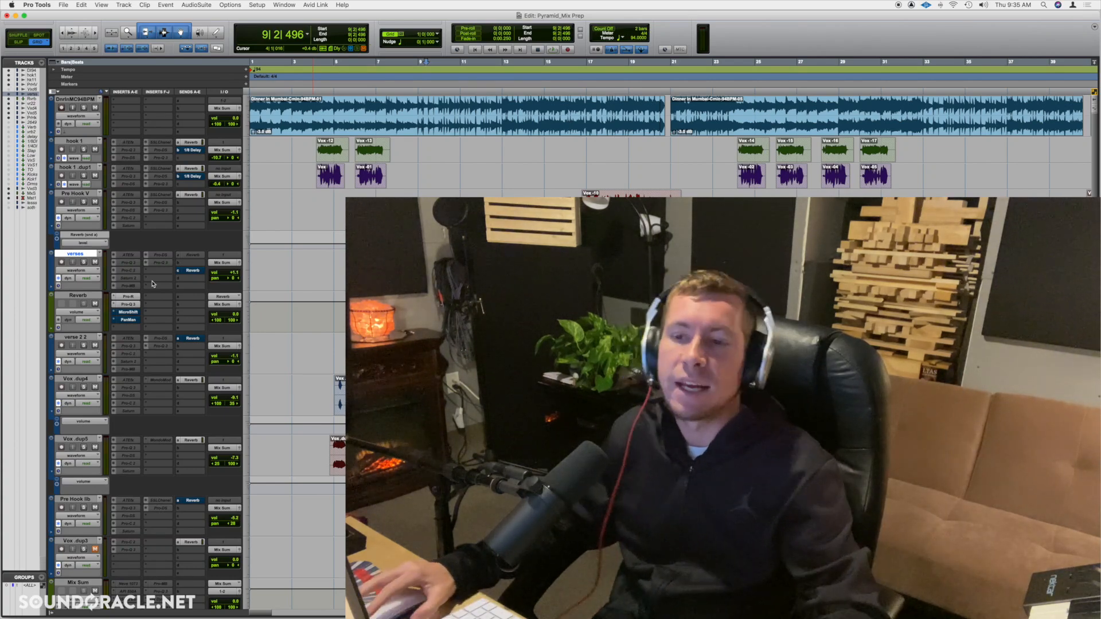
# Add a send on the verses track to a new stereo aux input track named WIDE.
pyautogui.click(190, 263)
pyautogui.click(204, 314)
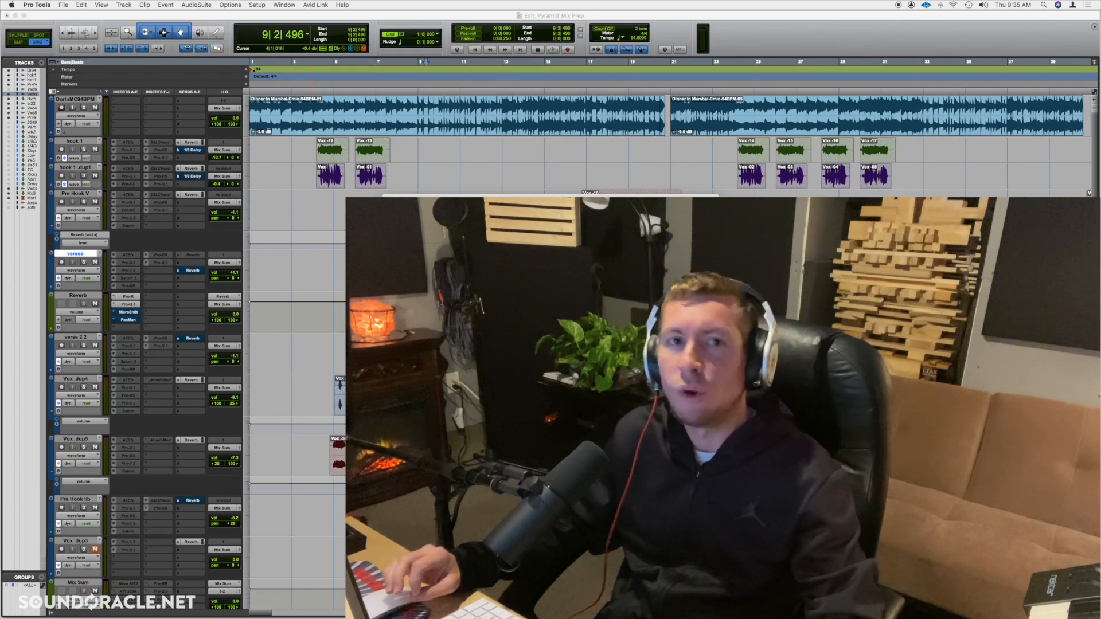
pyautogui.press('super+shift+n')
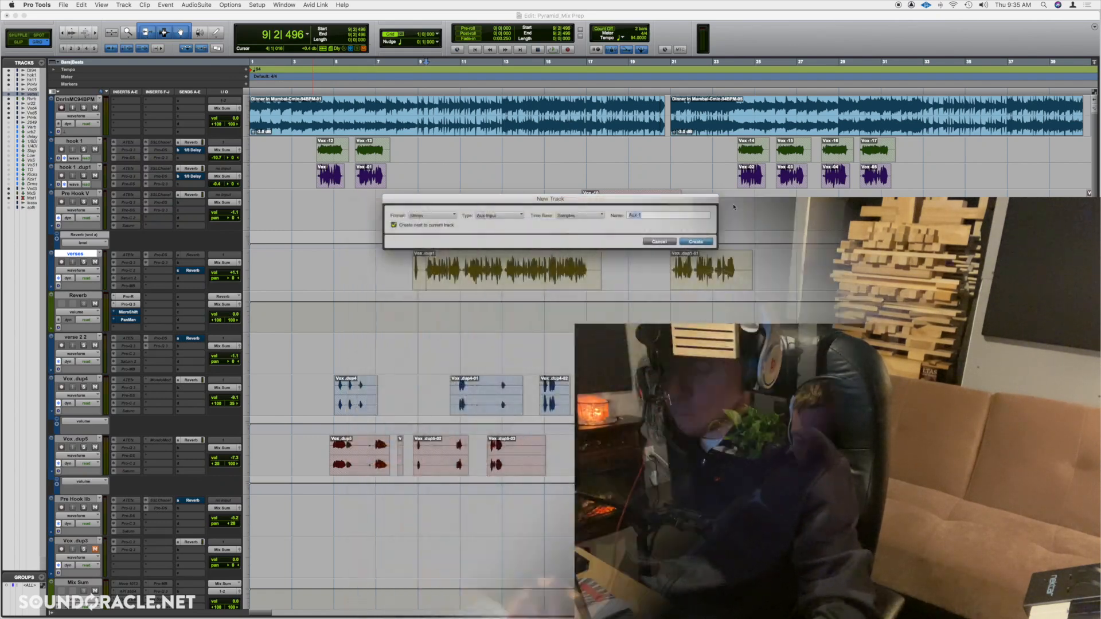
pyautogui.write('WIDE')
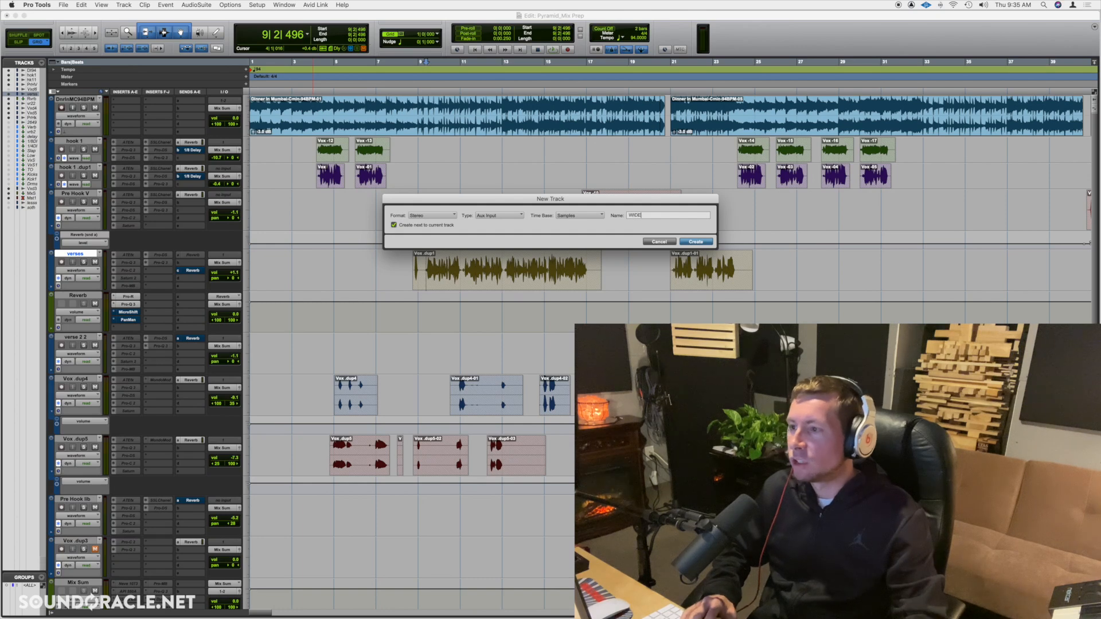
pyautogui.press('Return')
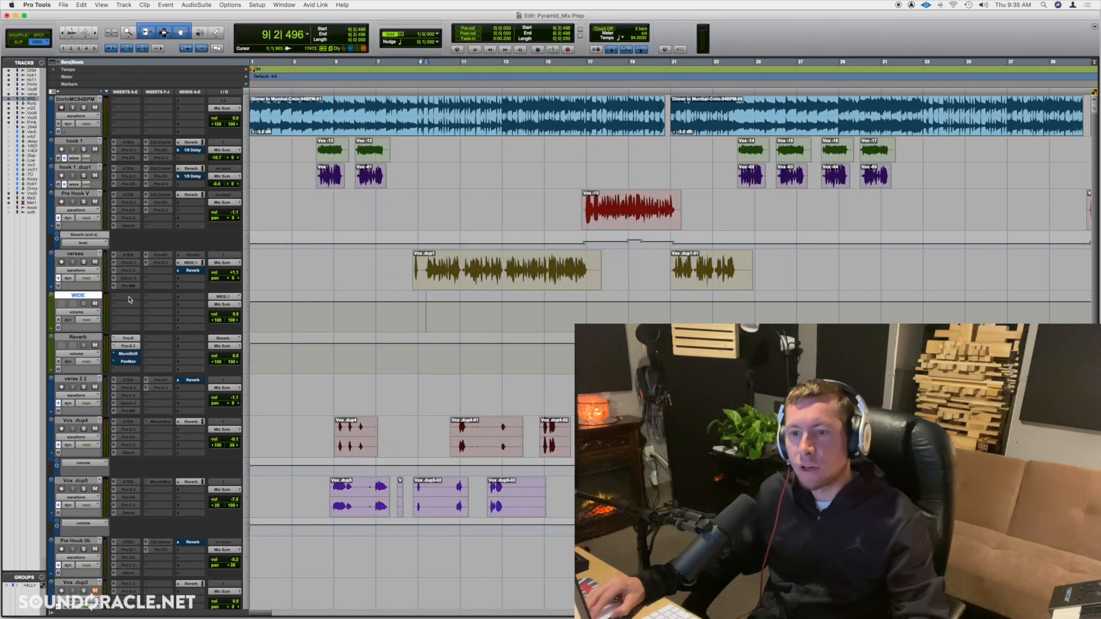
# Insert the Soundtoys MicroShift (stereo) multichannel plug-in on the WIDE track.
pyautogui.click(129, 300)
pyautogui.moveTo(138, 297)
pyautogui.moveTo(209, 297)
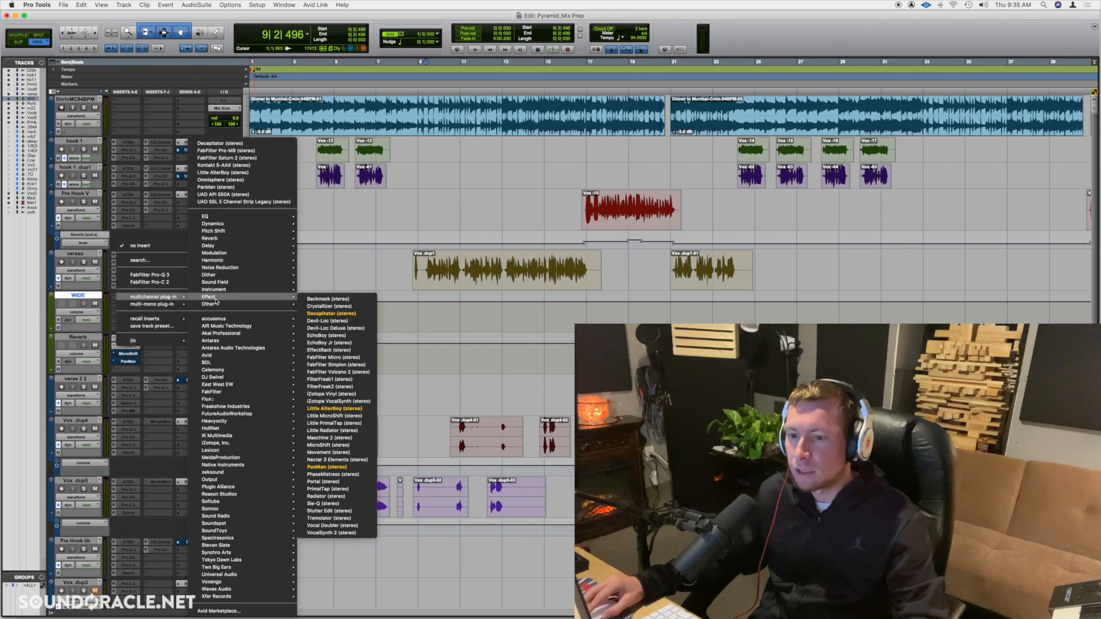
pyautogui.moveTo(238, 522)
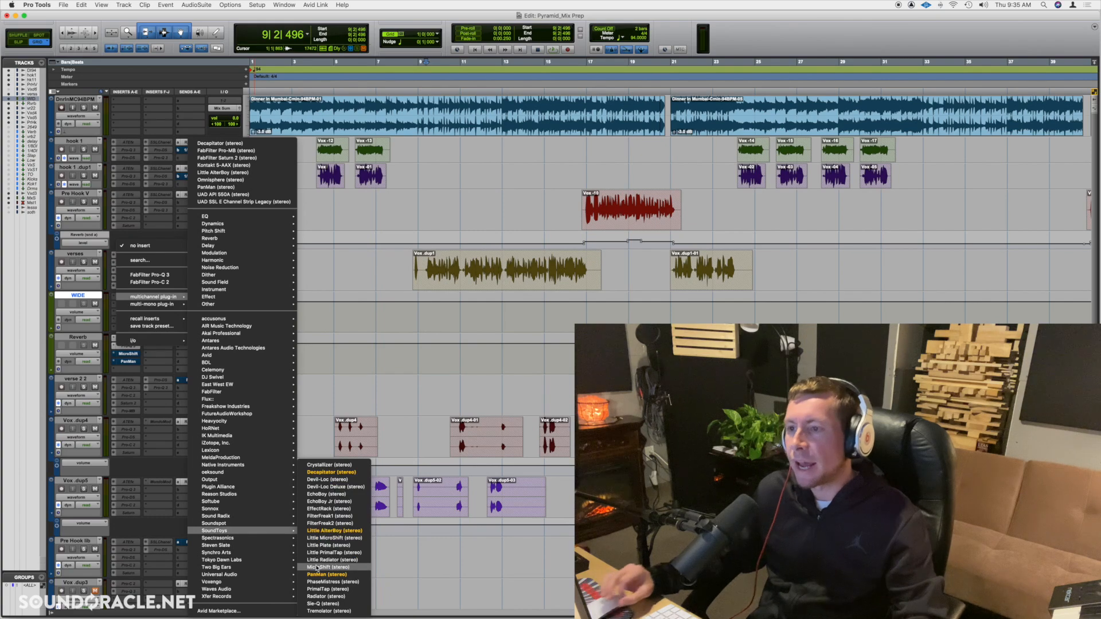
pyautogui.click(317, 568)
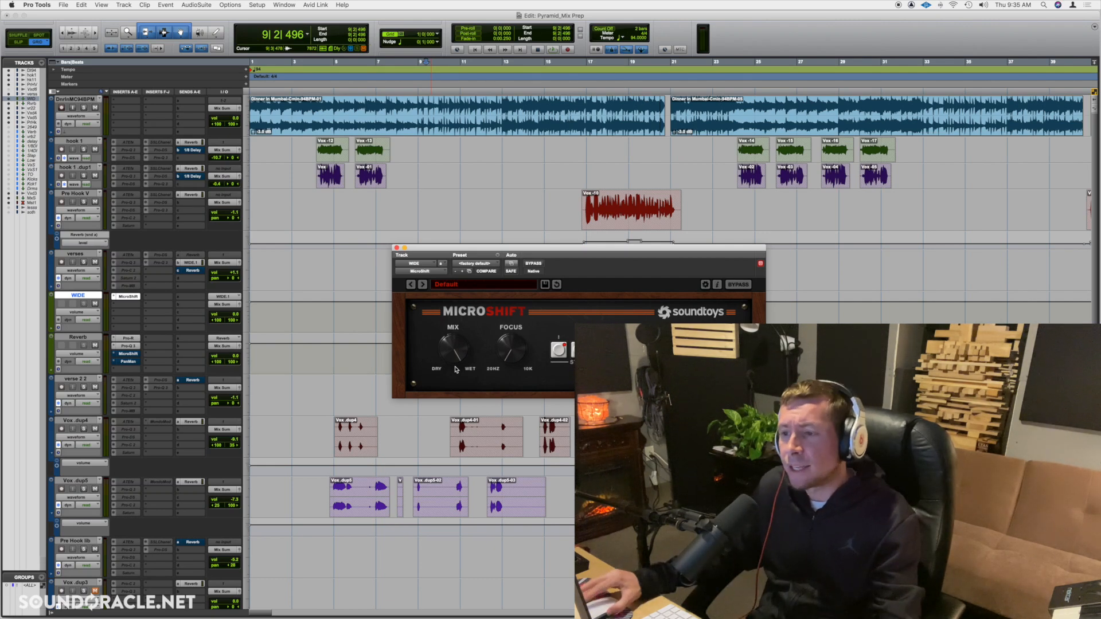
# Reposition the MicroShift window and set Detune to Min and Delay to Tight.
pyautogui.moveTo(488, 247); pyautogui.dragTo(472, 266)
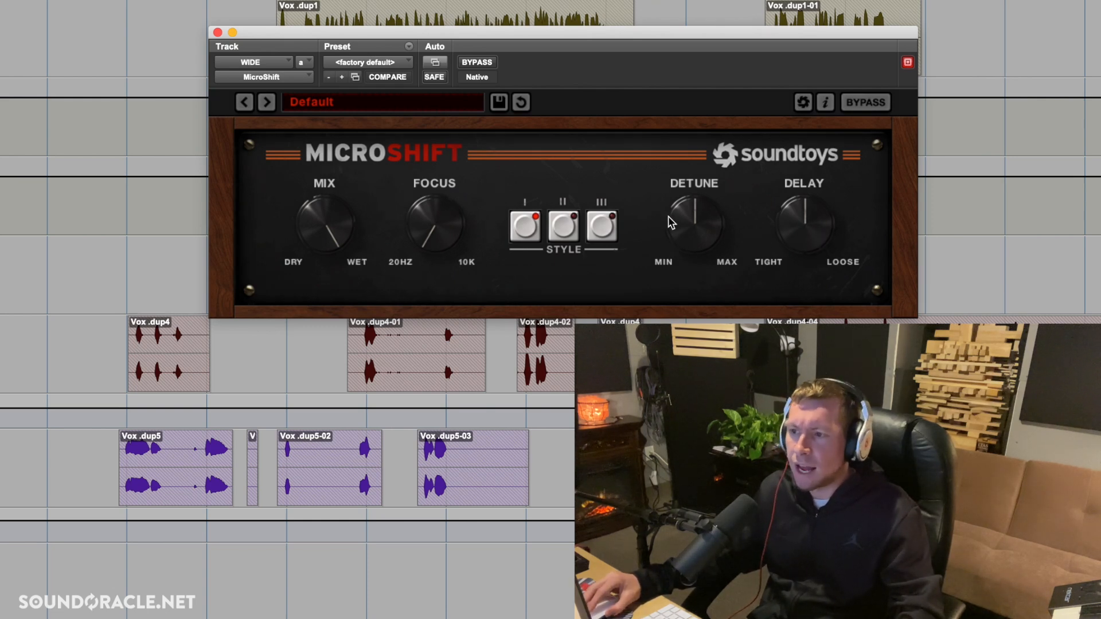
pyautogui.moveTo(524, 33); pyautogui.dragTo(521, 69)
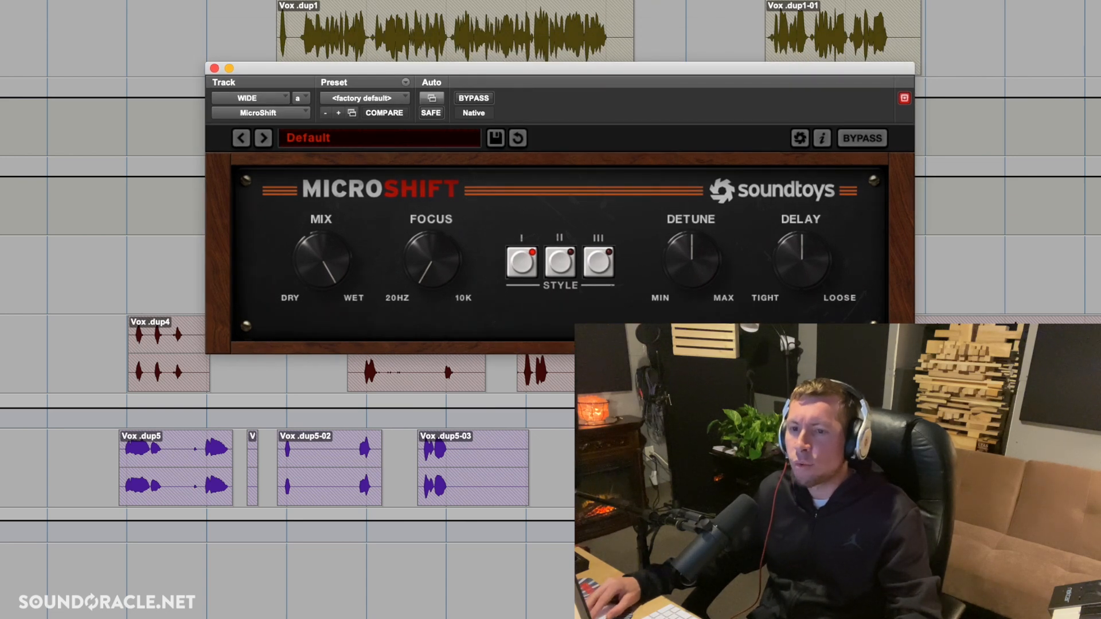
pyautogui.moveTo(700, 251); pyautogui.dragTo(687, 312)
pyautogui.moveTo(800, 261); pyautogui.dragTo(800, 290)
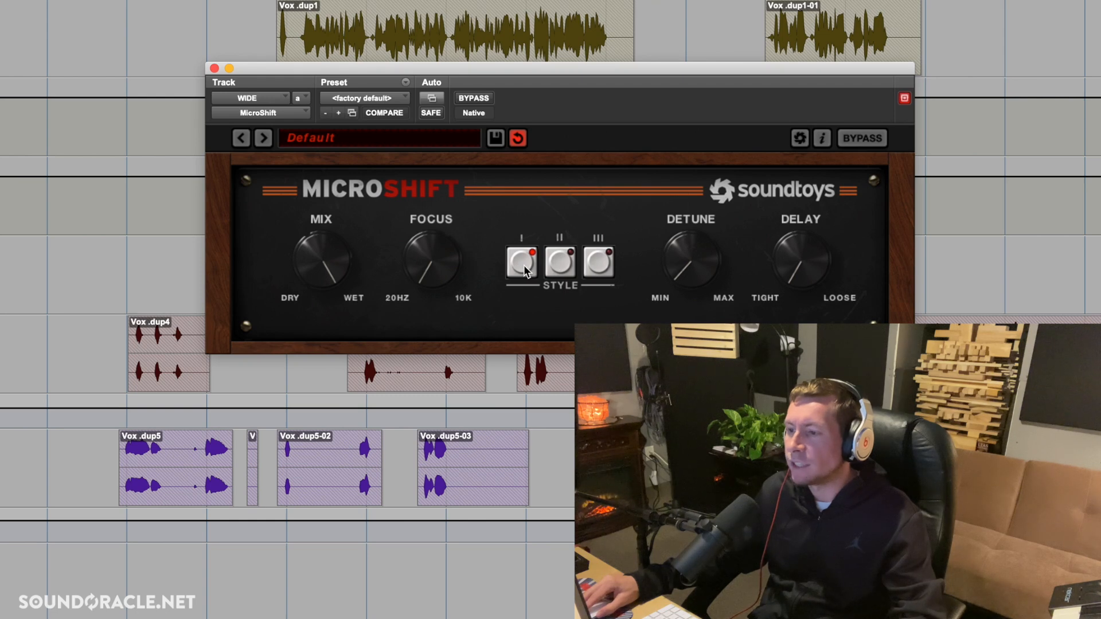
# Compare MicroShift's three styles and sweep Detune from minimum to maximum and back in style I.
pyautogui.click(545, 265)
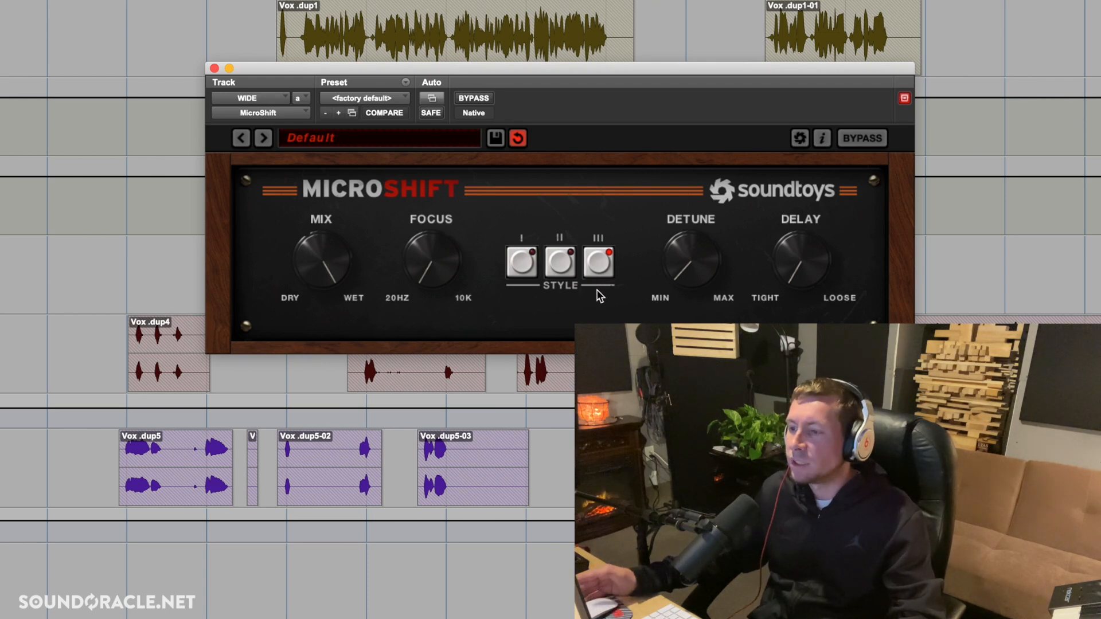
pyautogui.click(560, 264)
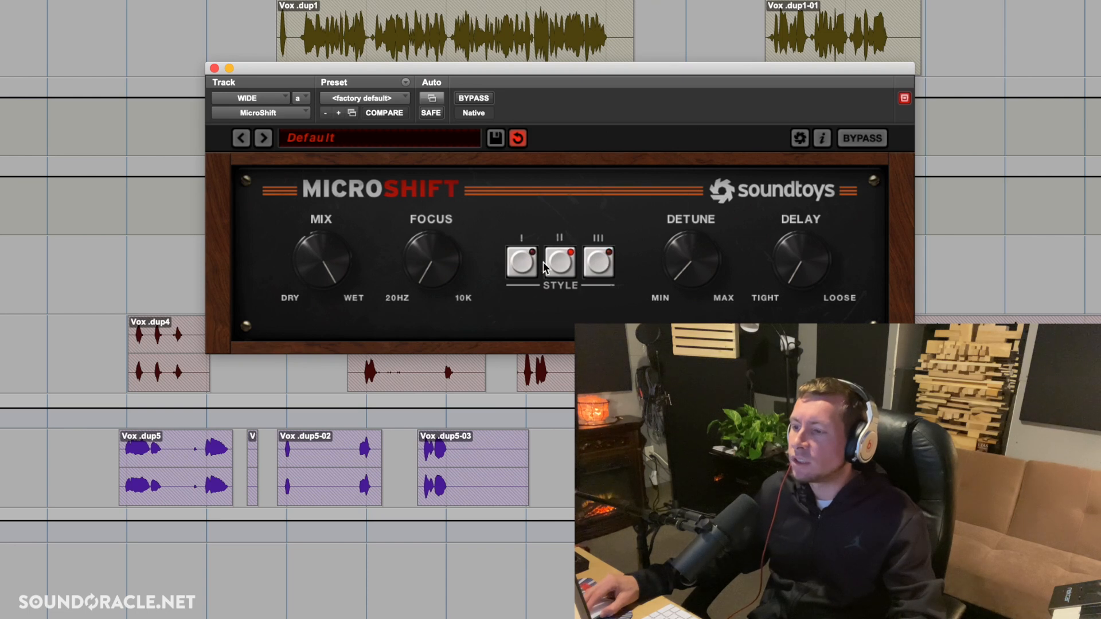
pyautogui.click(538, 265)
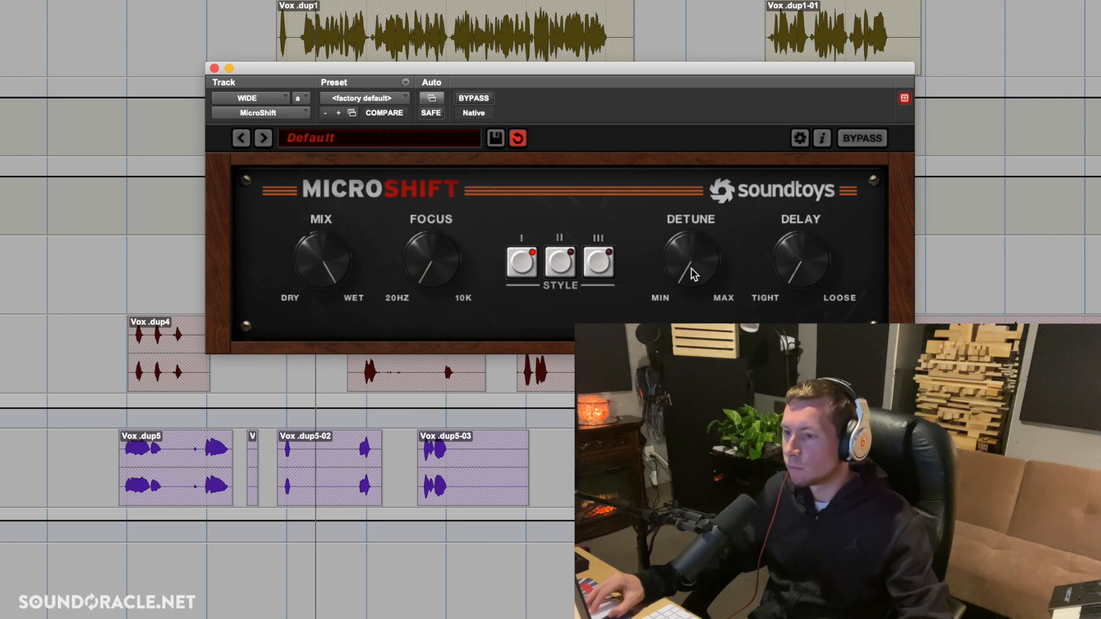
pyautogui.moveTo(692, 274); pyautogui.dragTo(700, 115)
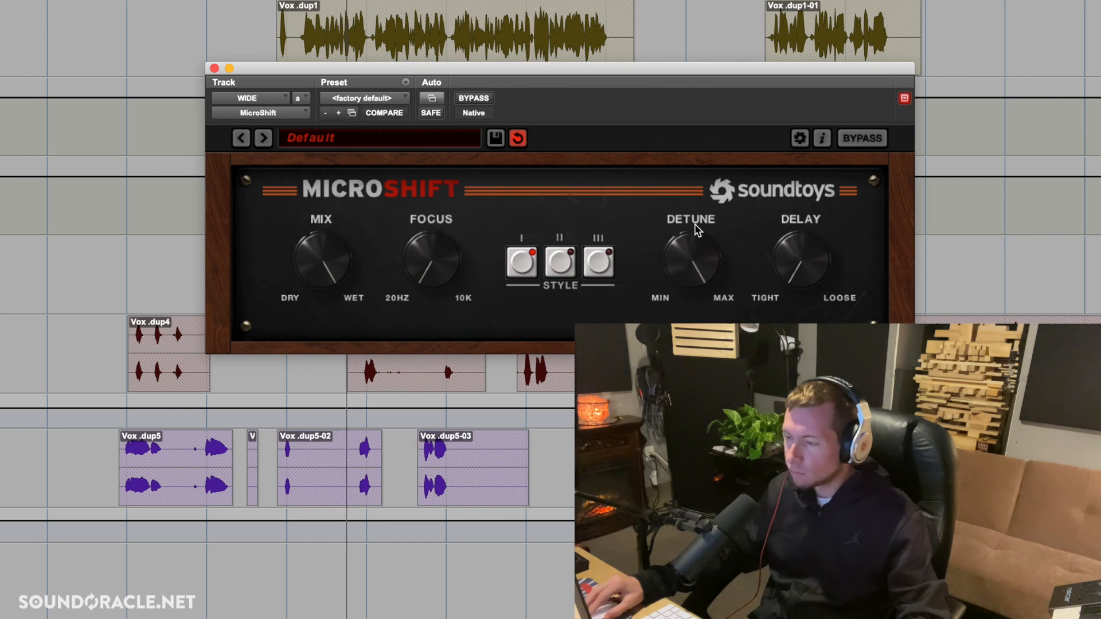
pyautogui.moveTo(692, 240); pyautogui.dragTo(688, 290)
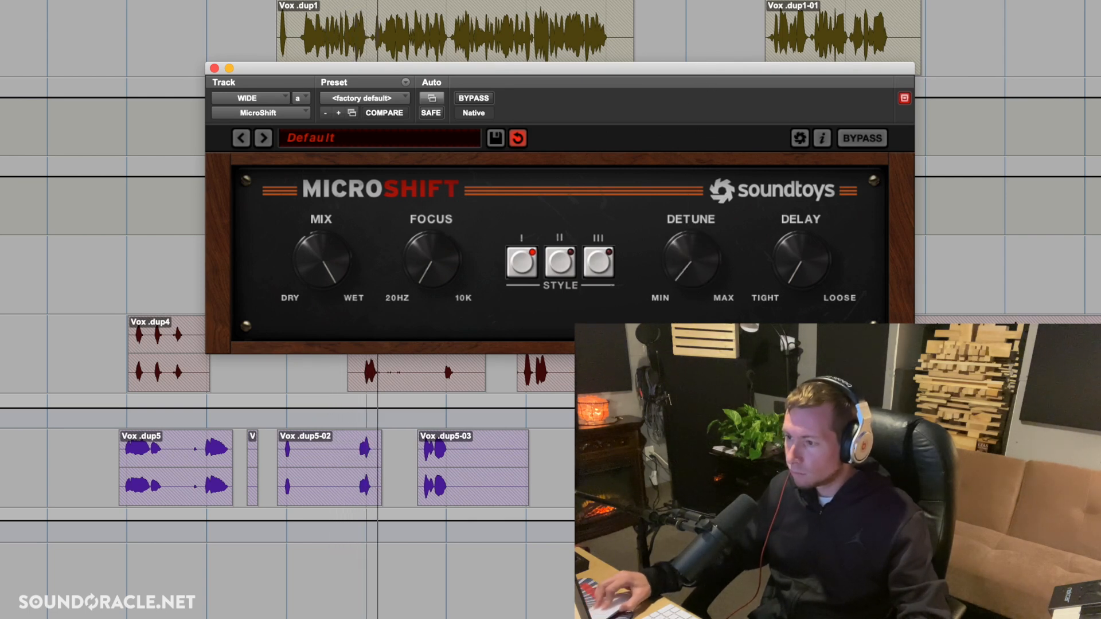
# Select style II, sweep Detune through its full range, and settle it slightly below the midpoint.
pyautogui.click(558, 270)
pyautogui.moveTo(702, 273); pyautogui.dragTo(730, 113)
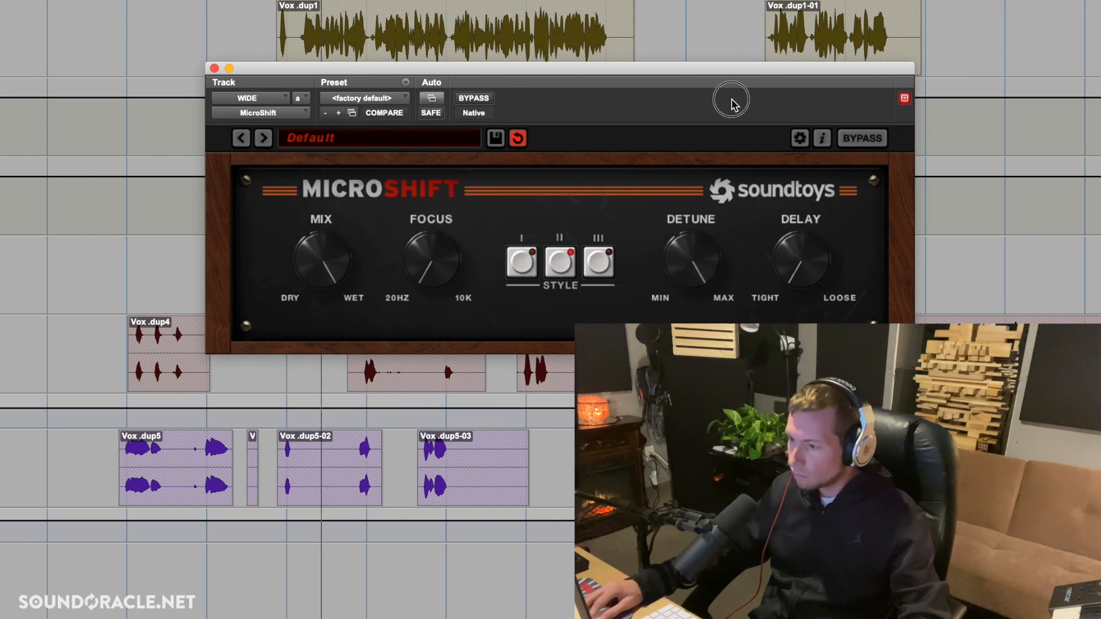
pyautogui.moveTo(699, 250); pyautogui.dragTo(698, 367)
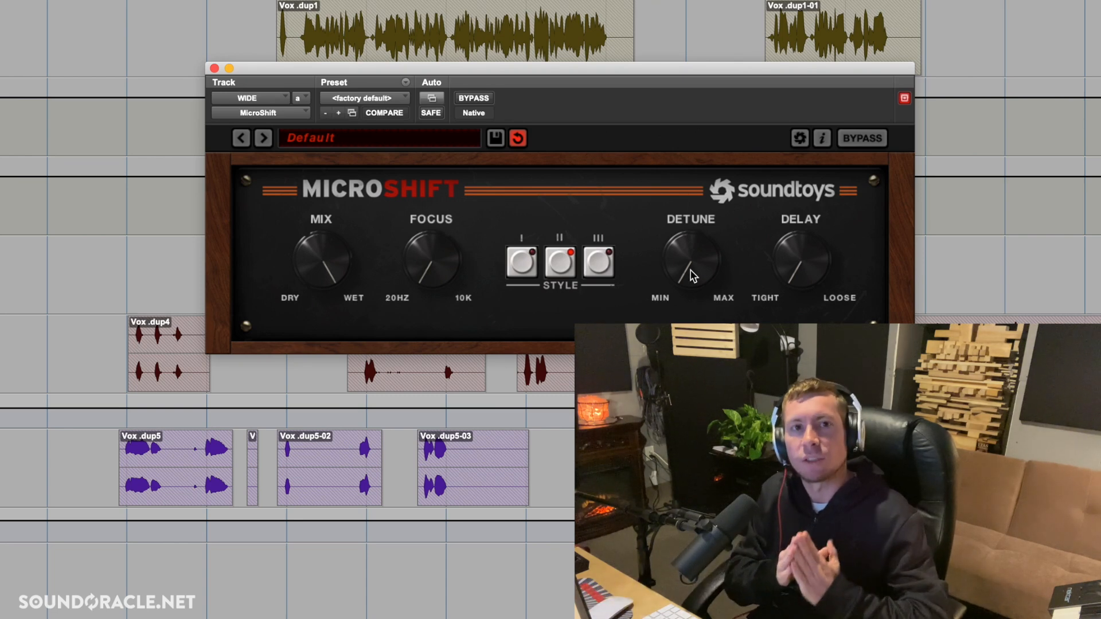
pyautogui.moveTo(699, 276); pyautogui.dragTo(703, 234)
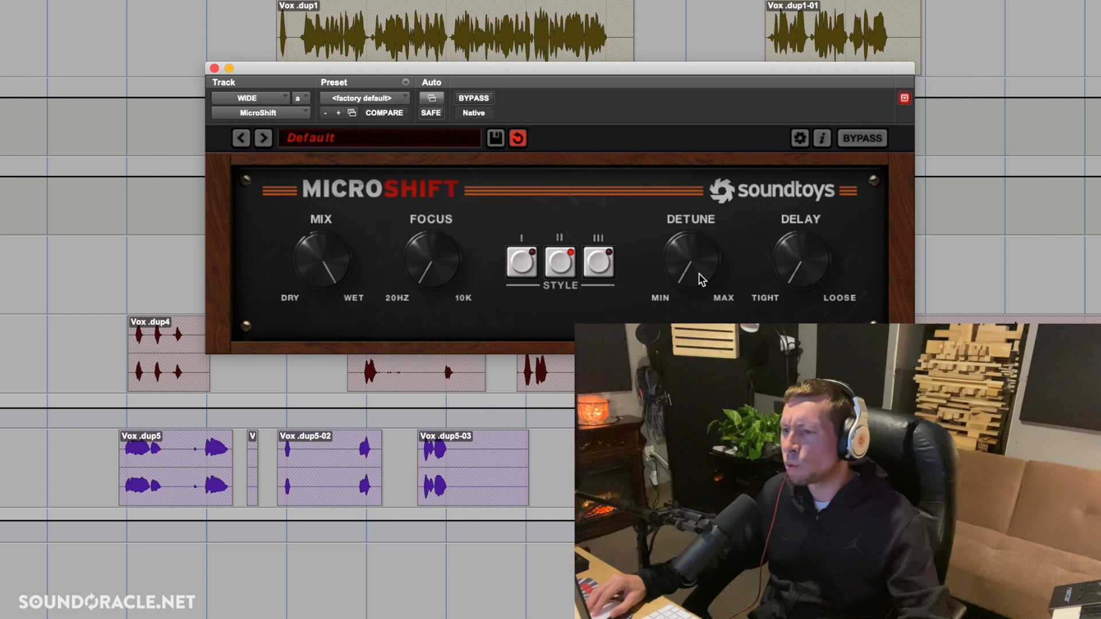
pyautogui.moveTo(697, 280); pyautogui.dragTo(702, 223)
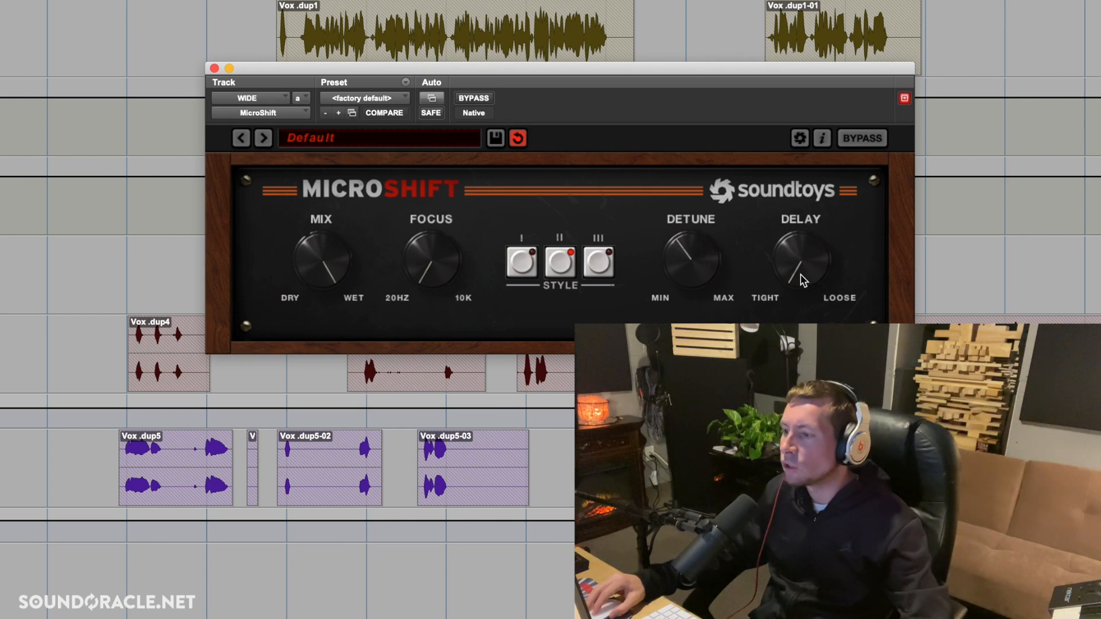
# Play the session and sweep MicroShift's Delay from Tight to Loose and back to Tight.
pyautogui.press('space')
pyautogui.moveTo(791, 266); pyautogui.dragTo(815, 119)
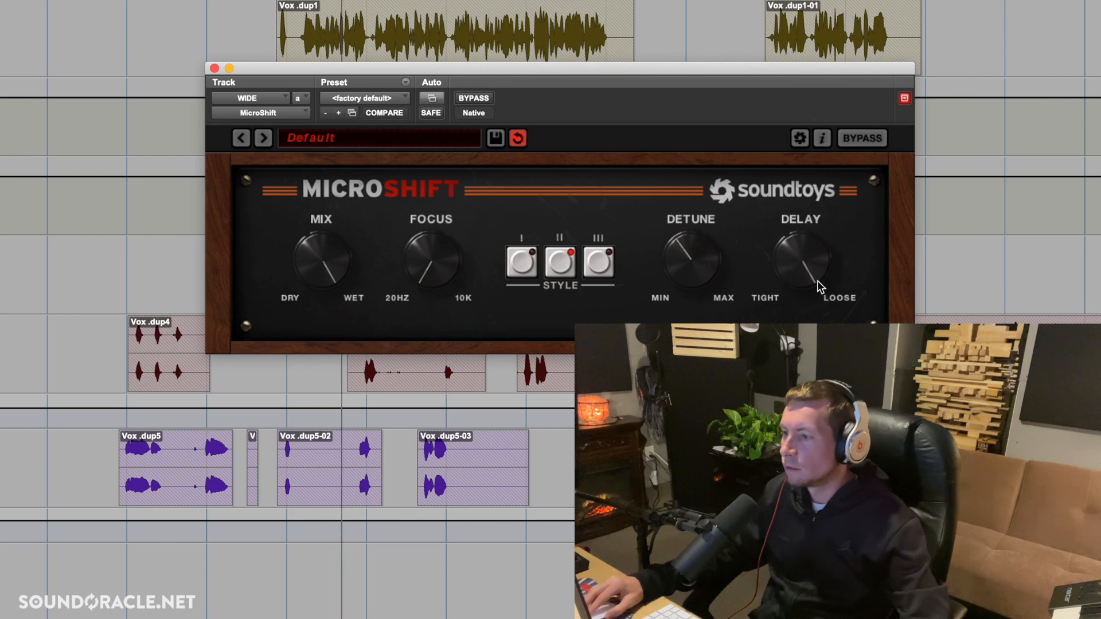
pyautogui.moveTo(814, 262); pyautogui.dragTo(803, 407)
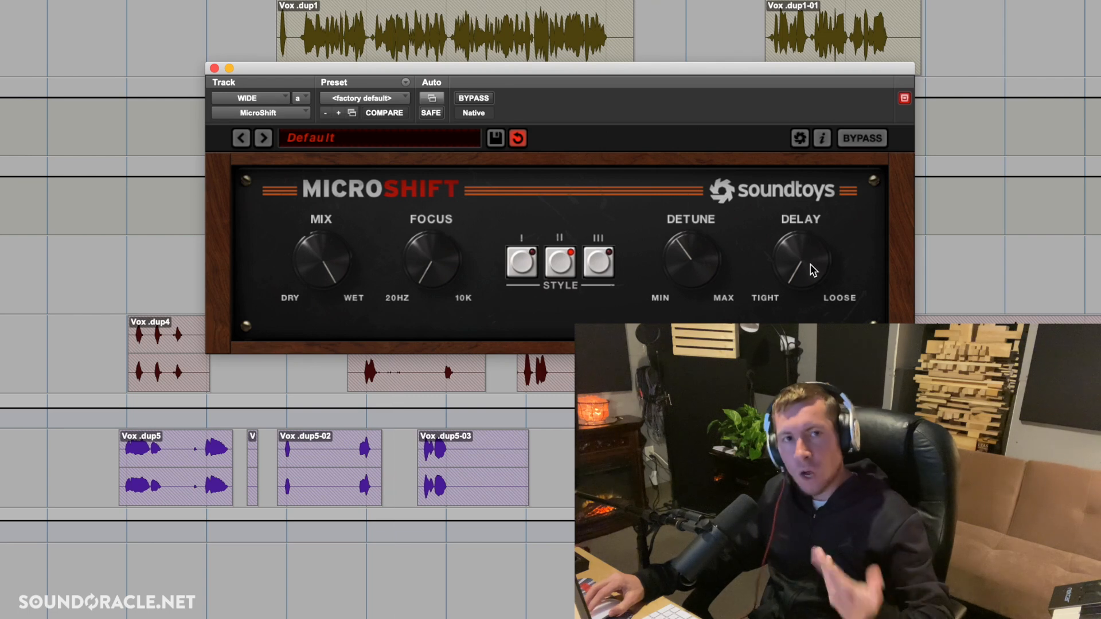
# Raise Delay to somewhat below its midpoint and lower Detune slightly to a similar setting.
pyautogui.moveTo(807, 272); pyautogui.dragTo(799, 225)
pyautogui.moveTo(706, 243); pyautogui.dragTo(706, 254)
pyautogui.moveTo(799, 256); pyautogui.dragTo(802, 259)
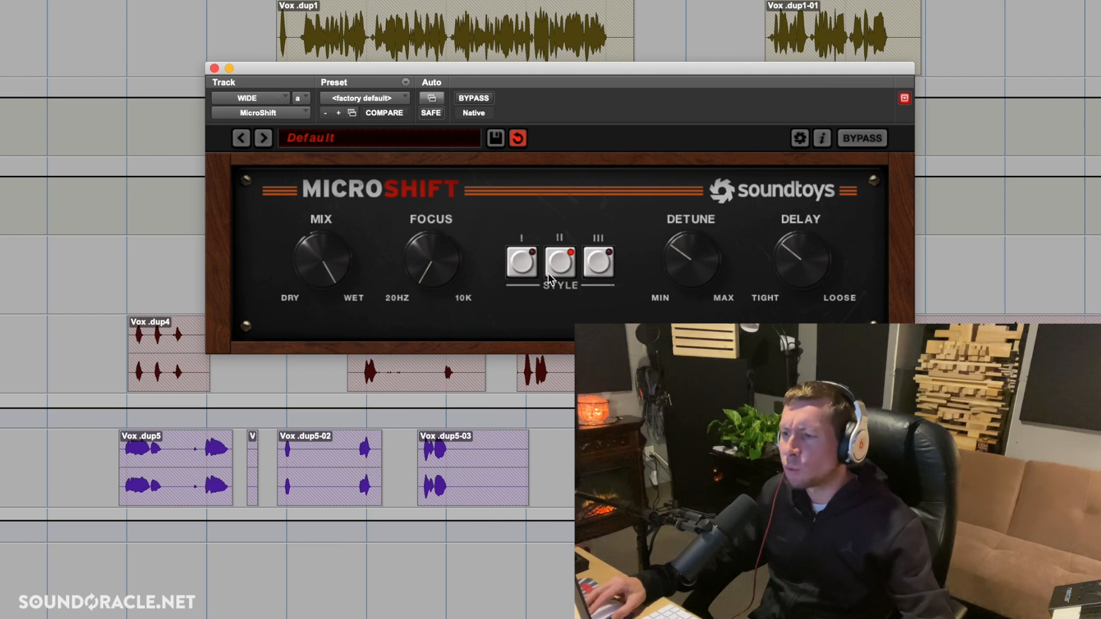
# Compare MicroShift styles I, III and II during playback and return to style II.
pyautogui.click(519, 263)
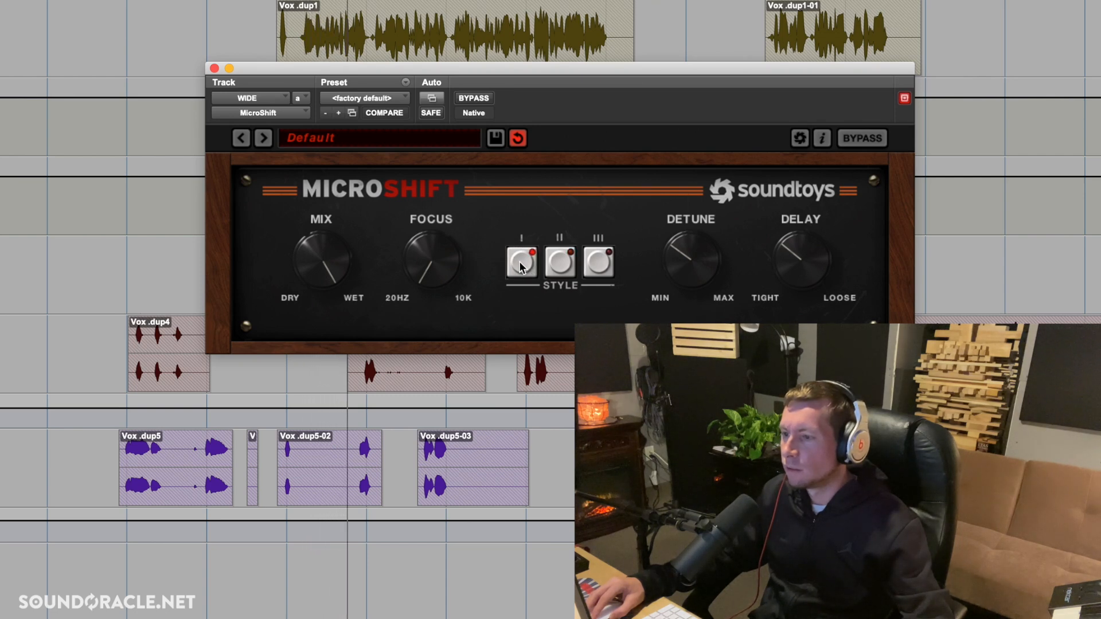
pyautogui.click(599, 263)
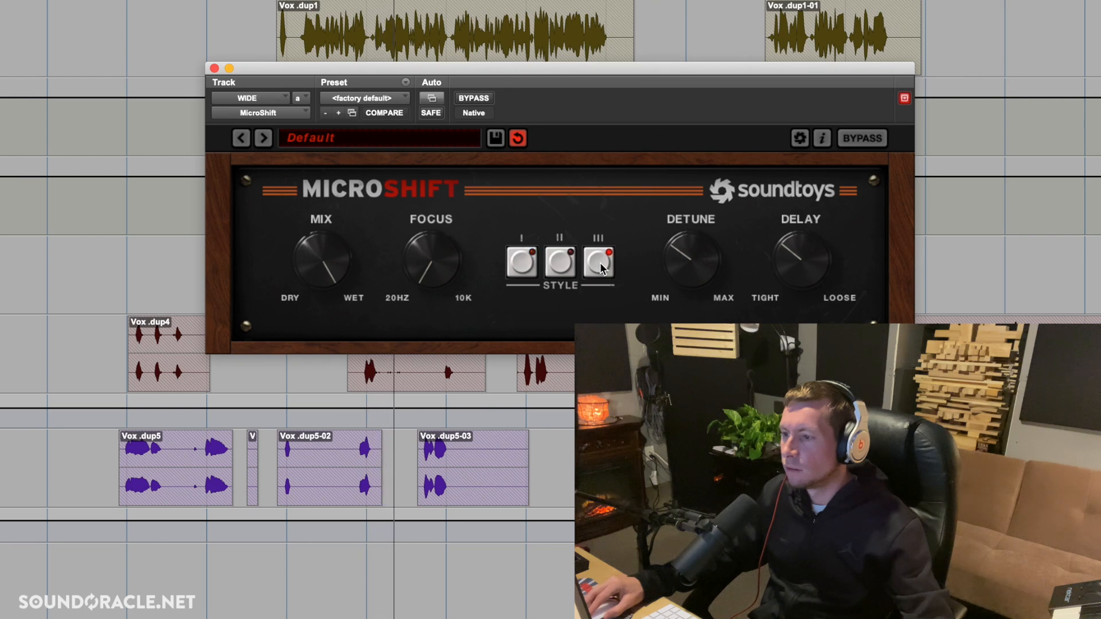
pyautogui.click(562, 263)
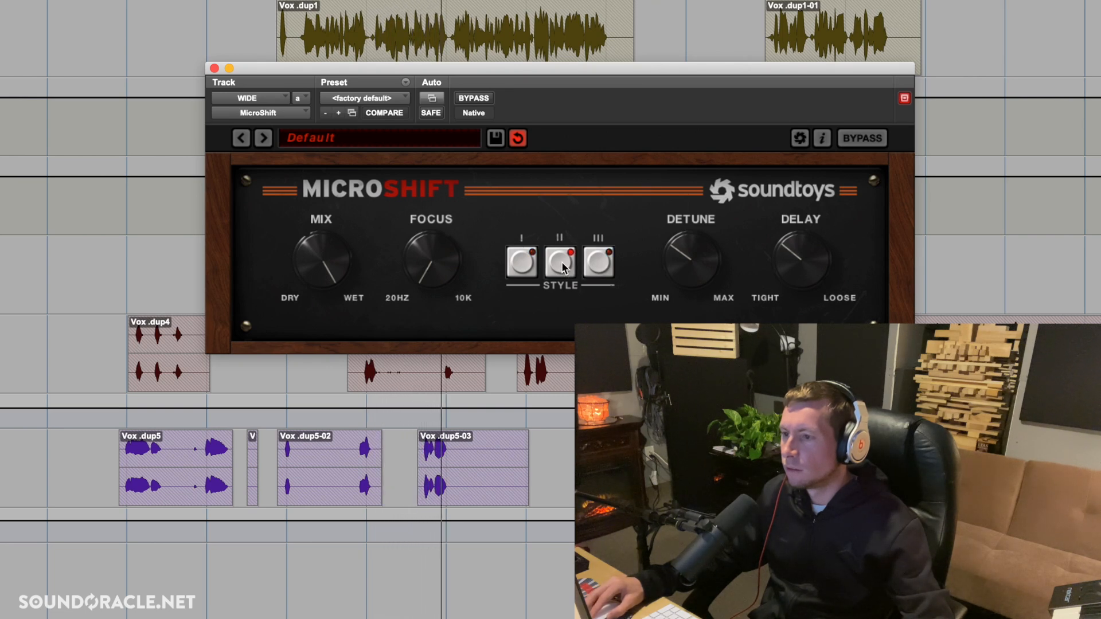
pyautogui.click(522, 262)
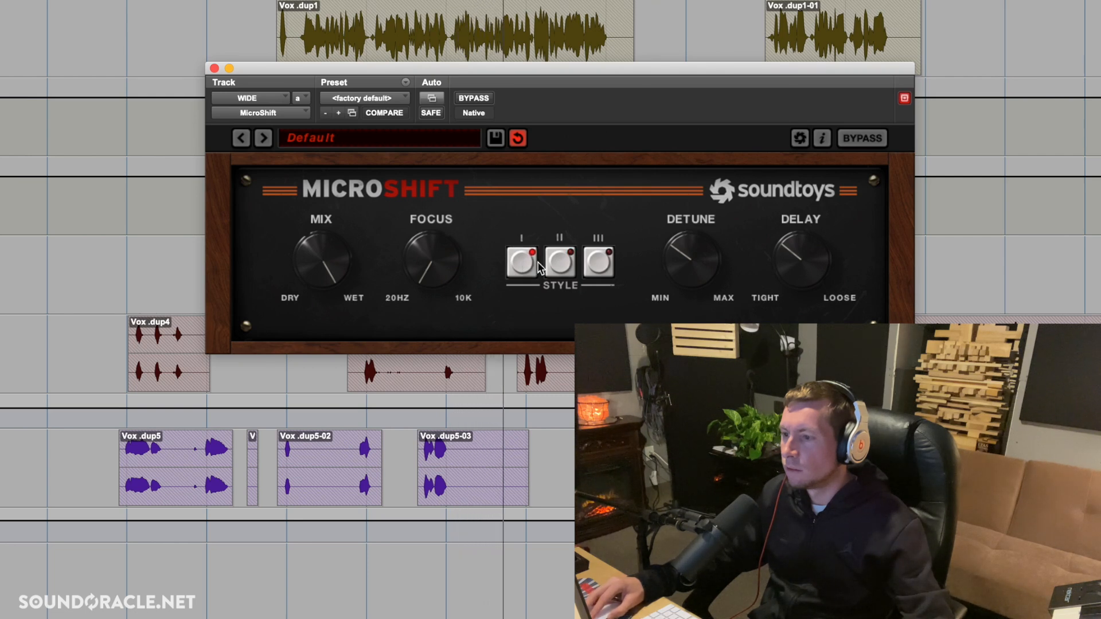
pyautogui.click(558, 261)
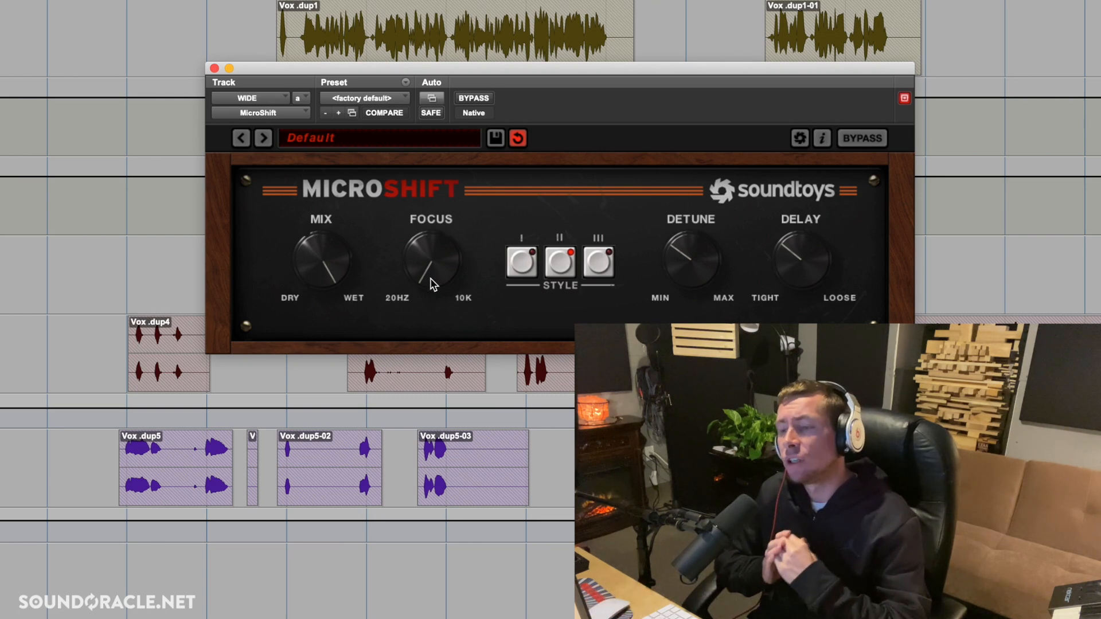
# Sweep MicroShift's Focus between 20HZ and 10K during playback and settle it slightly below the midpoint.
pyautogui.moveTo(435, 278)
pyautogui.mouseDown()
pyautogui.moveTo(430, 264)
pyautogui.moveTo(436, 281)
pyautogui.mouseUp()
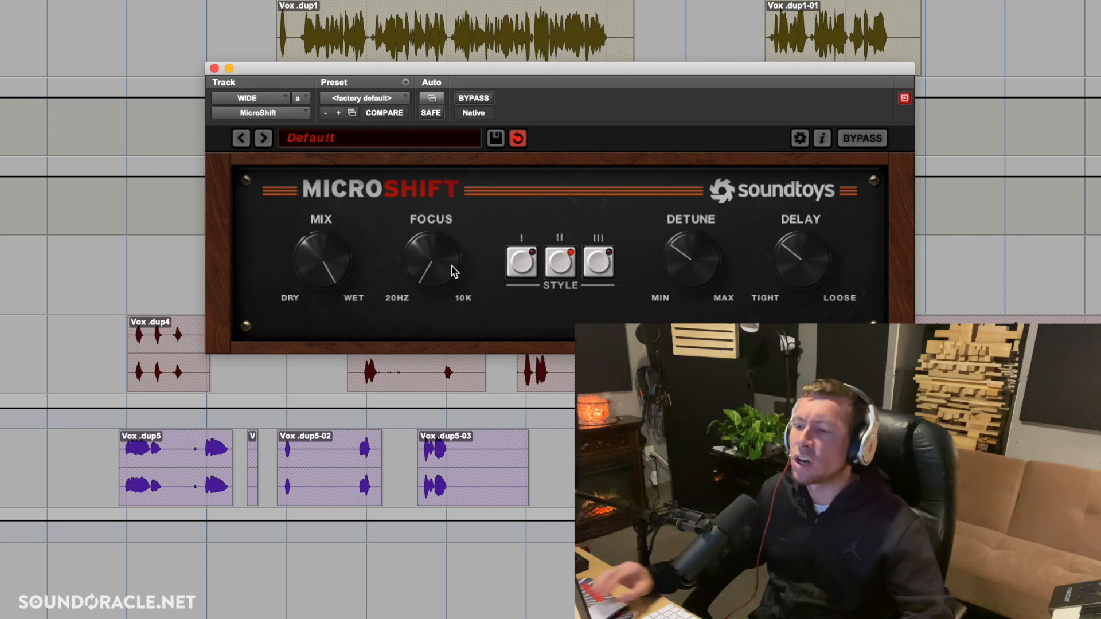
pyautogui.moveTo(445, 278); pyautogui.dragTo(473, 86)
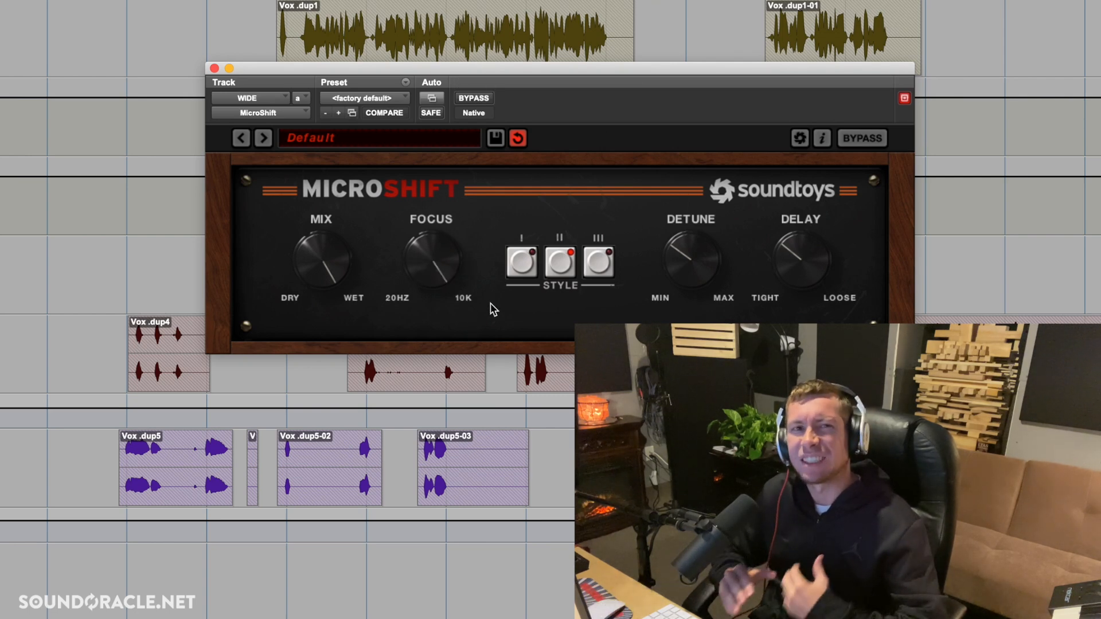
pyautogui.moveTo(432, 260); pyautogui.dragTo(402, 299)
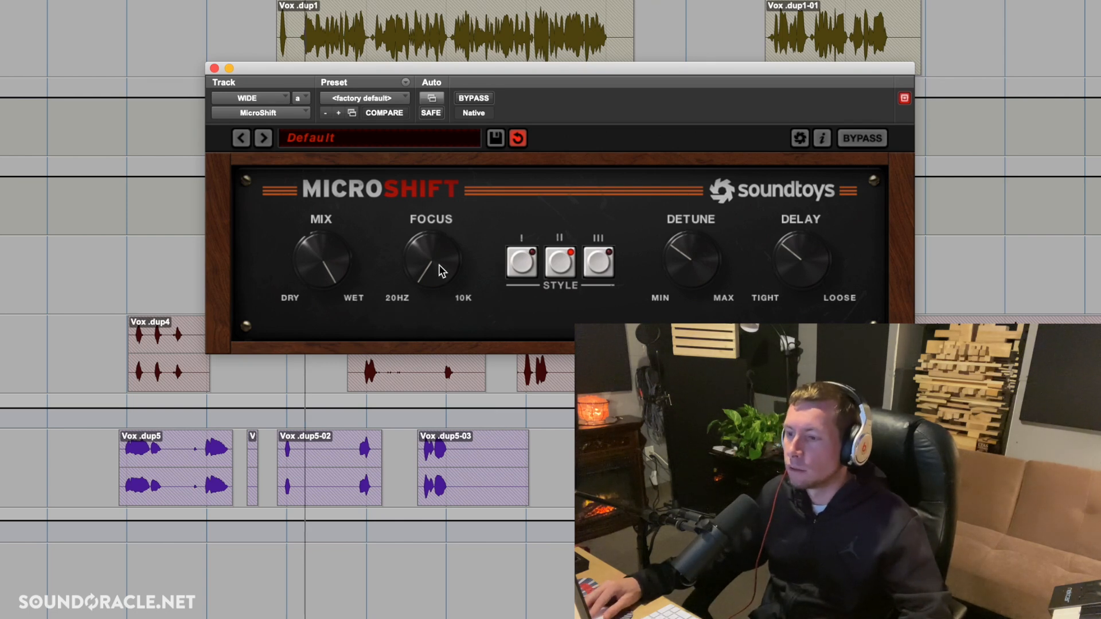
pyautogui.moveTo(445, 233); pyautogui.dragTo(464, 125)
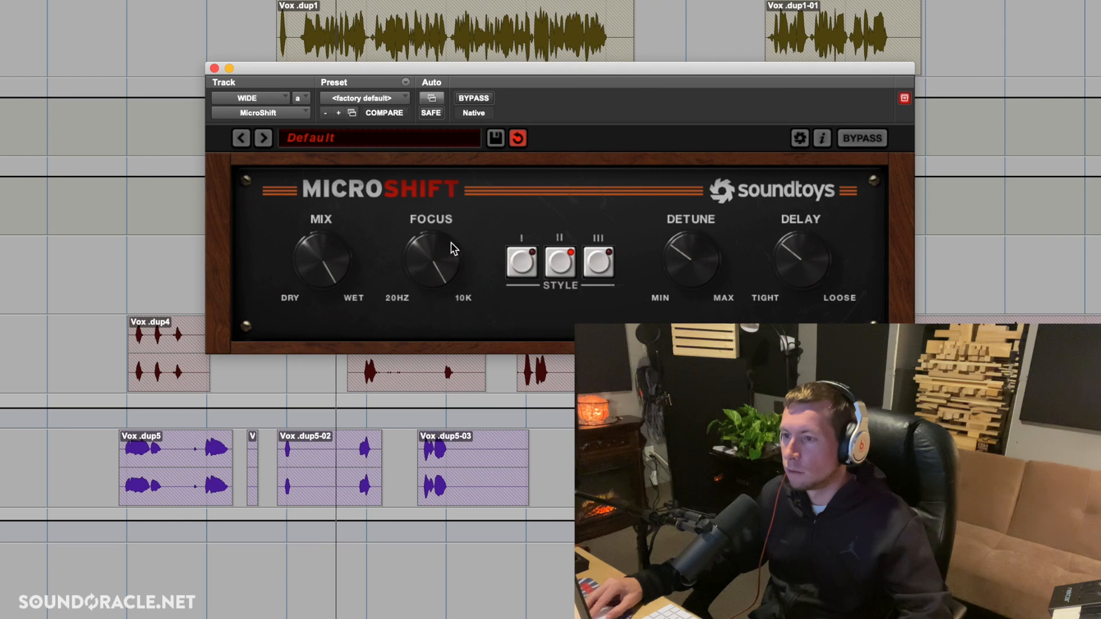
pyautogui.moveTo(452, 241); pyautogui.dragTo(429, 331)
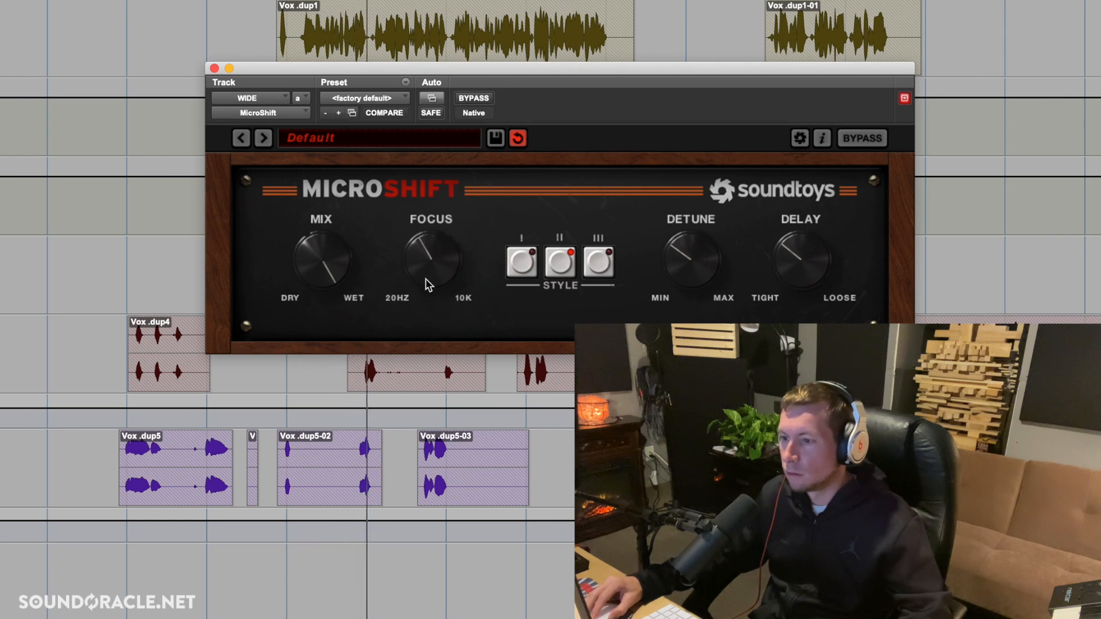
pyautogui.moveTo(430, 254)
pyautogui.mouseDown()
pyautogui.moveTo(439, 236)
pyautogui.moveTo(431, 258)
pyautogui.mouseUp()
pyautogui.moveTo(430, 250)
pyautogui.mouseDown()
pyautogui.moveTo(438, 240)
pyautogui.moveTo(429, 252)
pyautogui.mouseUp()
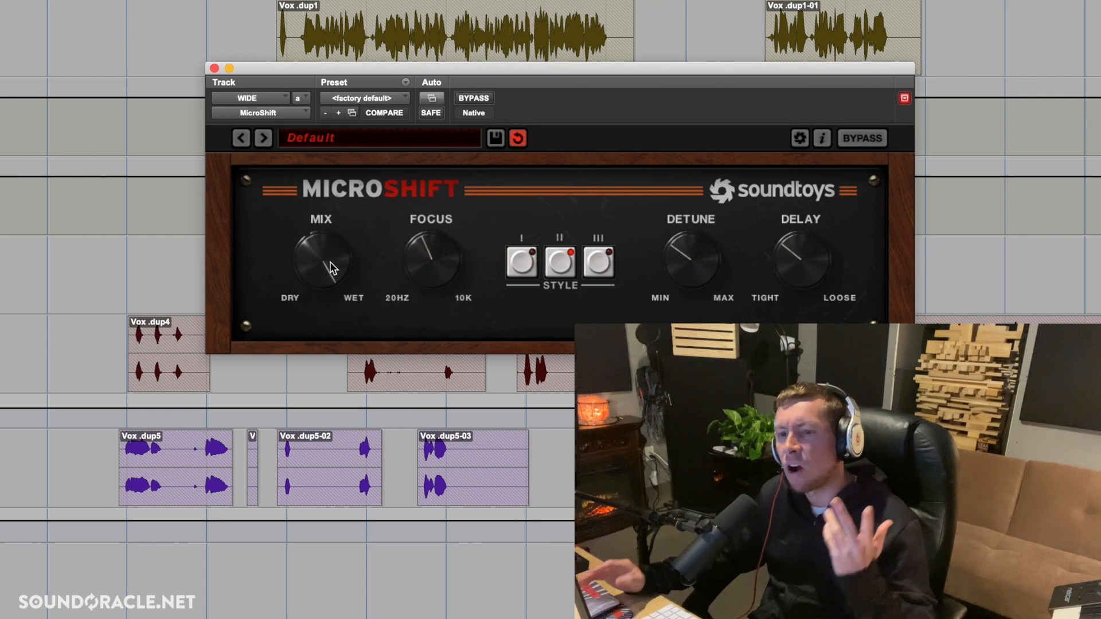
# Close MicroShift, reposition the verses send window, and insert FabFilter Pro-C 2 below MicroShift on the WIDE track.
pyautogui.click(215, 68)
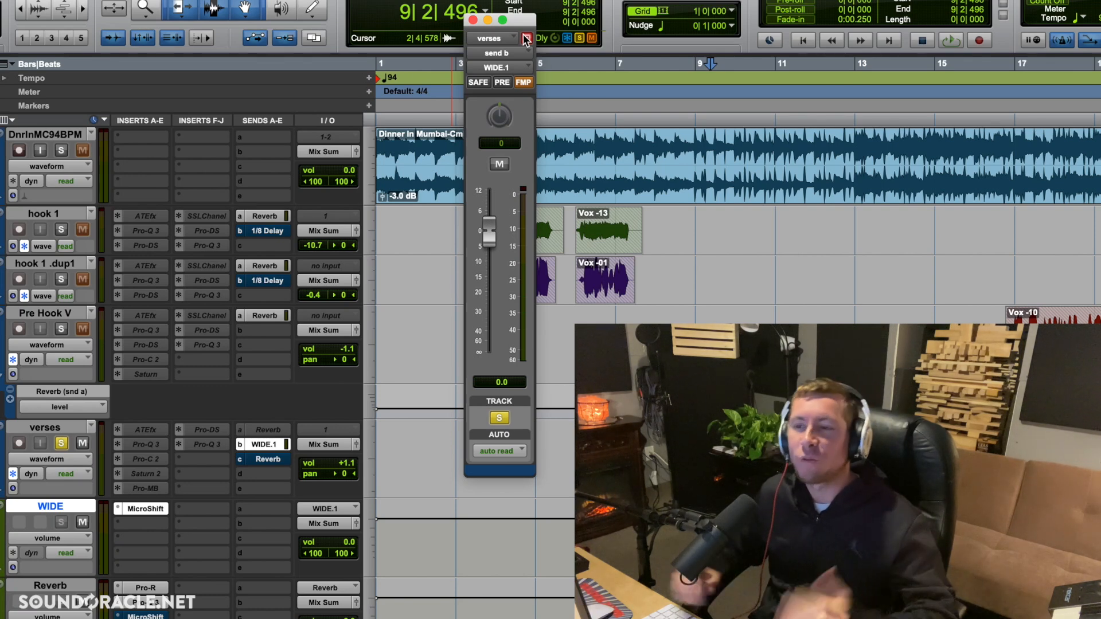
pyautogui.moveTo(523, 23); pyautogui.dragTo(420, 128)
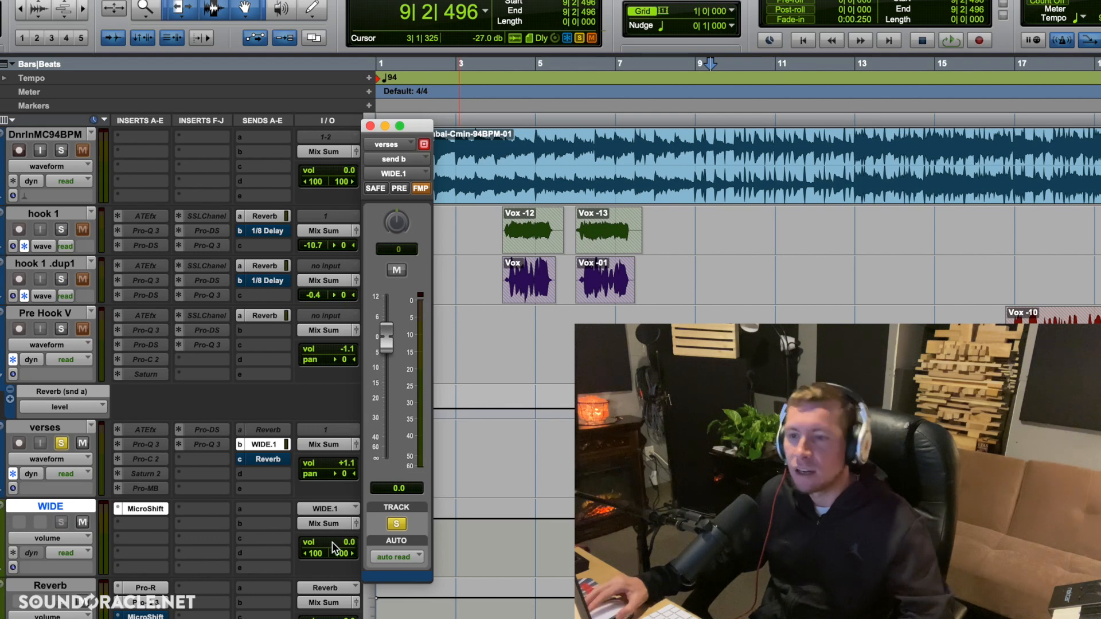
pyautogui.click(146, 522)
pyautogui.click(171, 498)
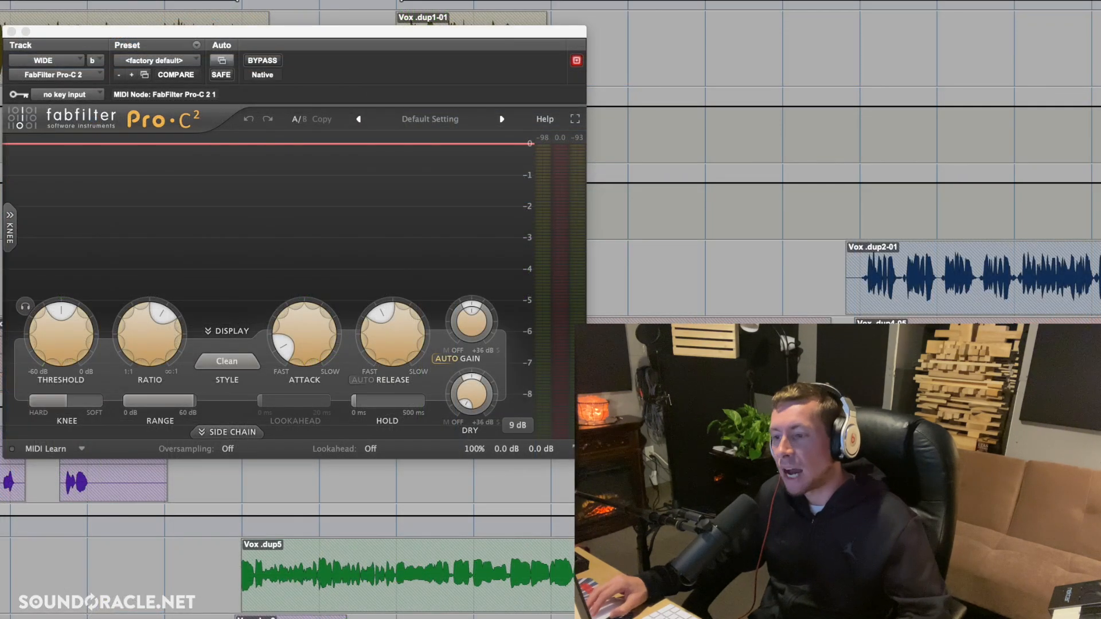
# Try lowering Pro-C 2's Threshold to -60 dB during playback and reset it to its default.
pyautogui.moveTo(61, 329); pyautogui.dragTo(63, 355)
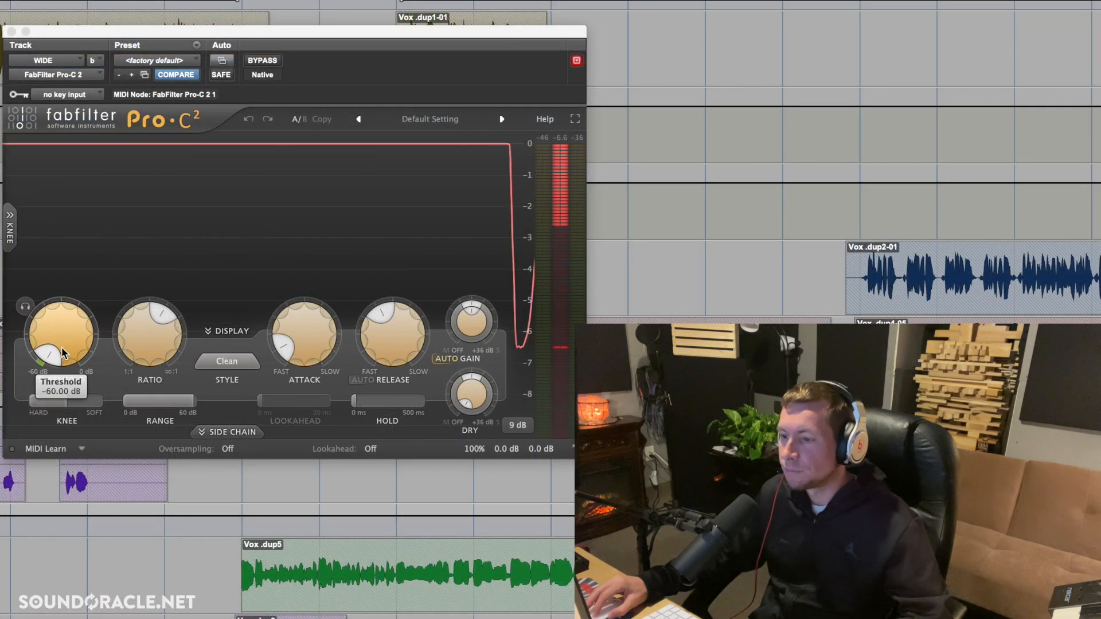
pyautogui.scroll(3, 61, 346)
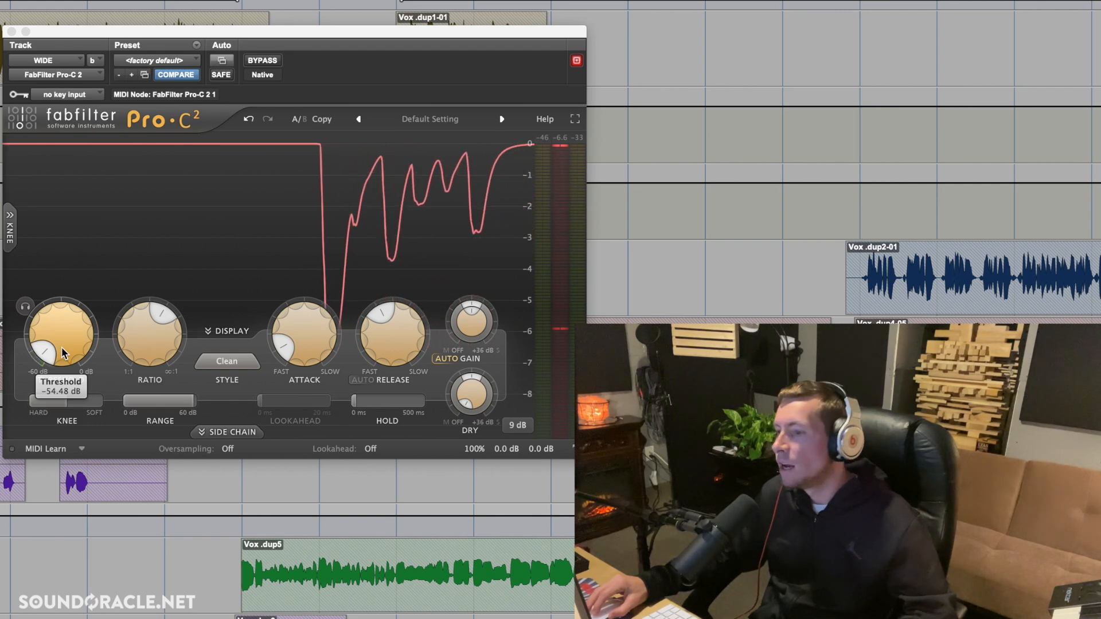
pyautogui.keyDown('alt'); pyautogui.click(61, 346); pyautogui.keyUp('alt')
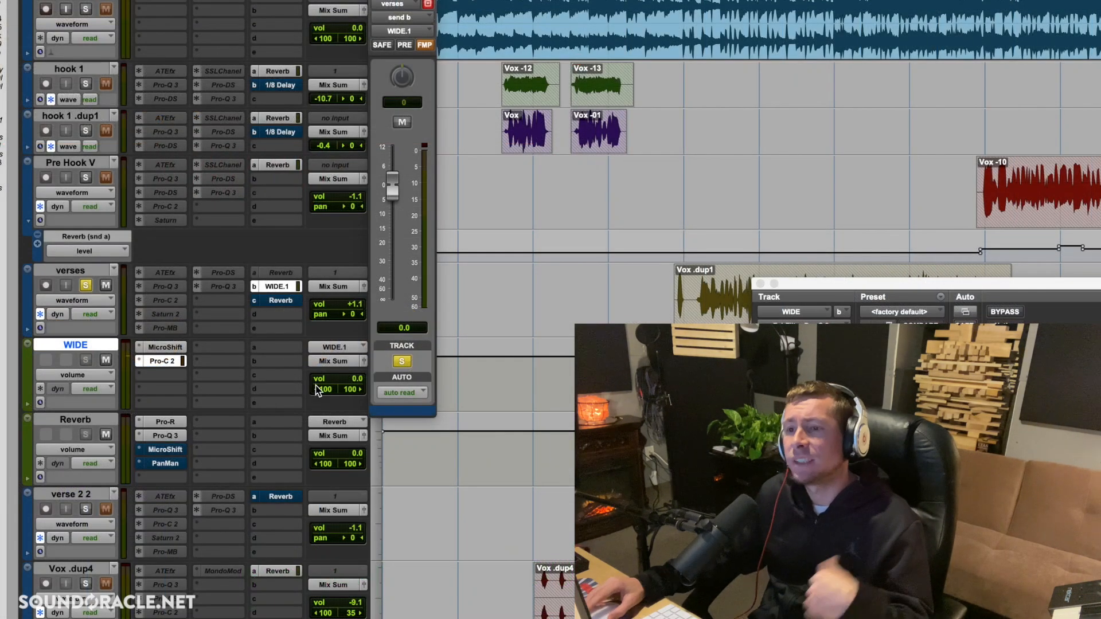
# Try lowering the verses track's WIDE.1 send to -9.1 dB and reset it to 0.0.
pyautogui.moveTo(392, 187); pyautogui.dragTo(393, 207)
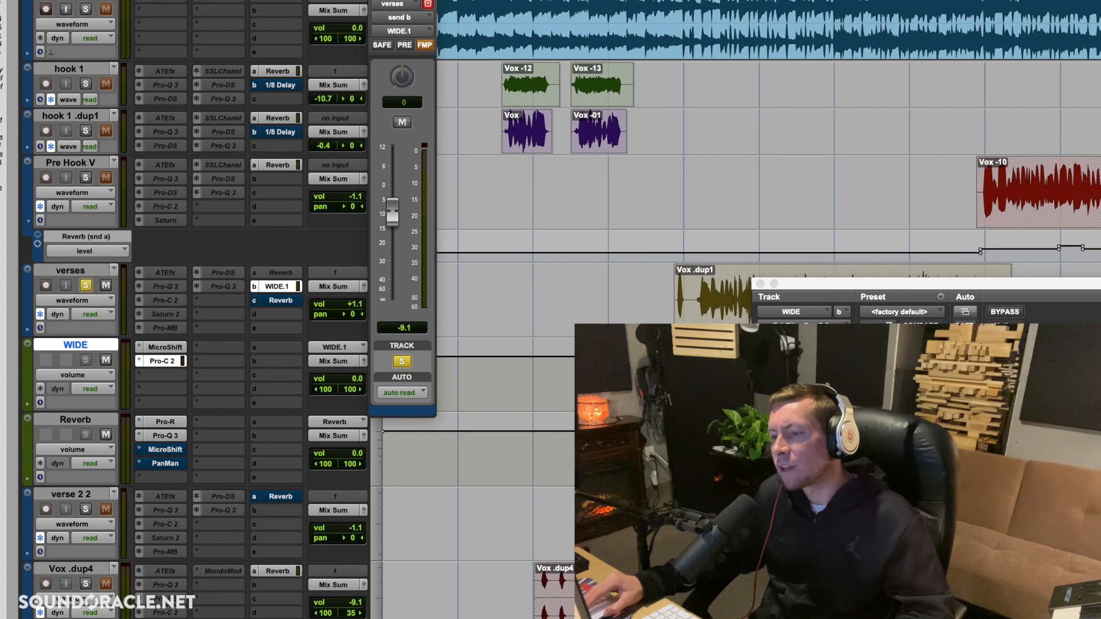
pyautogui.keyDown('alt'); pyautogui.click(393, 208); pyautogui.keyUp('alt')
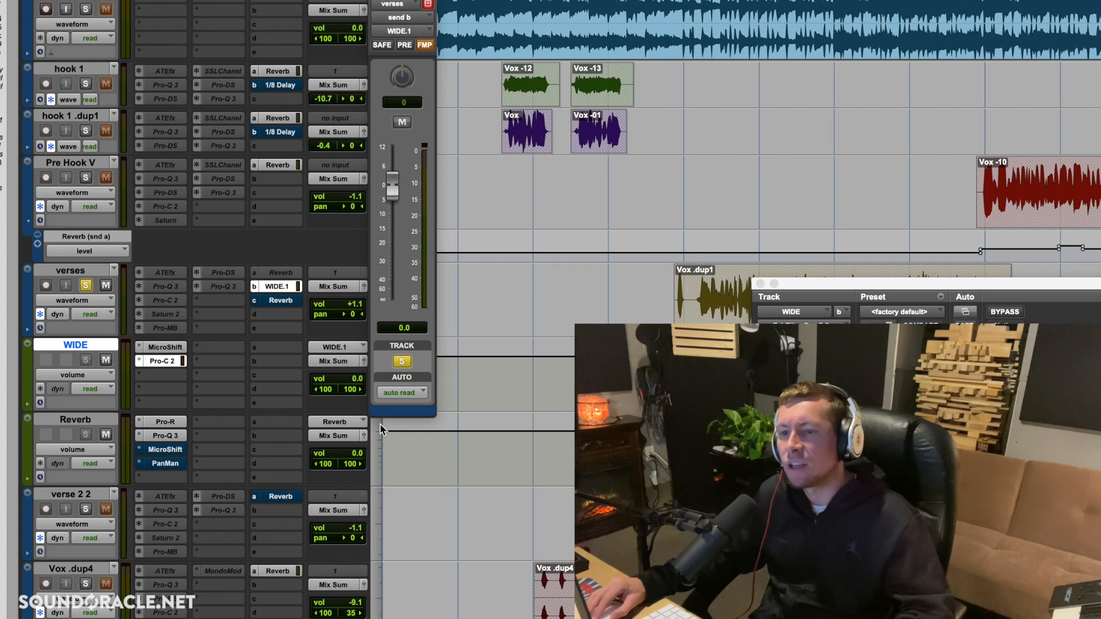
# Lower the WIDE track's volume to -15.2 dB, then bypass its Pro-C 2 insert and close the plug-in window.
pyautogui.moveTo(346, 386); pyautogui.dragTo(347, 388)
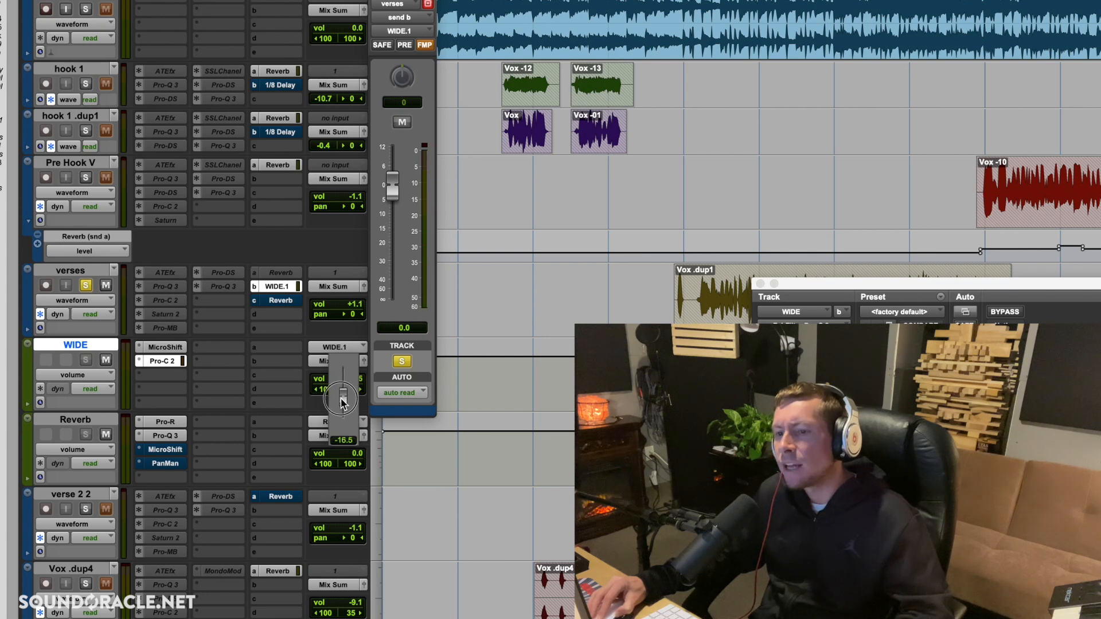
pyautogui.moveTo(342, 402); pyautogui.dragTo(342, 401)
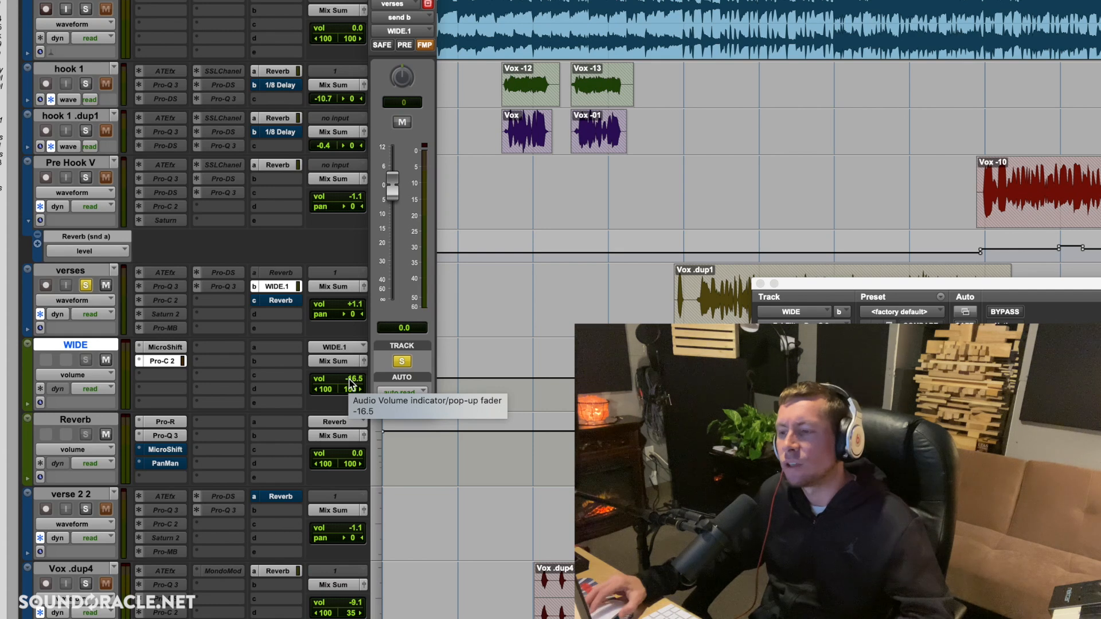
pyautogui.press('space')
pyautogui.moveTo(344, 379); pyautogui.dragTo(344, 380)
pyautogui.keyDown('super'); pyautogui.click(168, 362); pyautogui.keyUp('super')
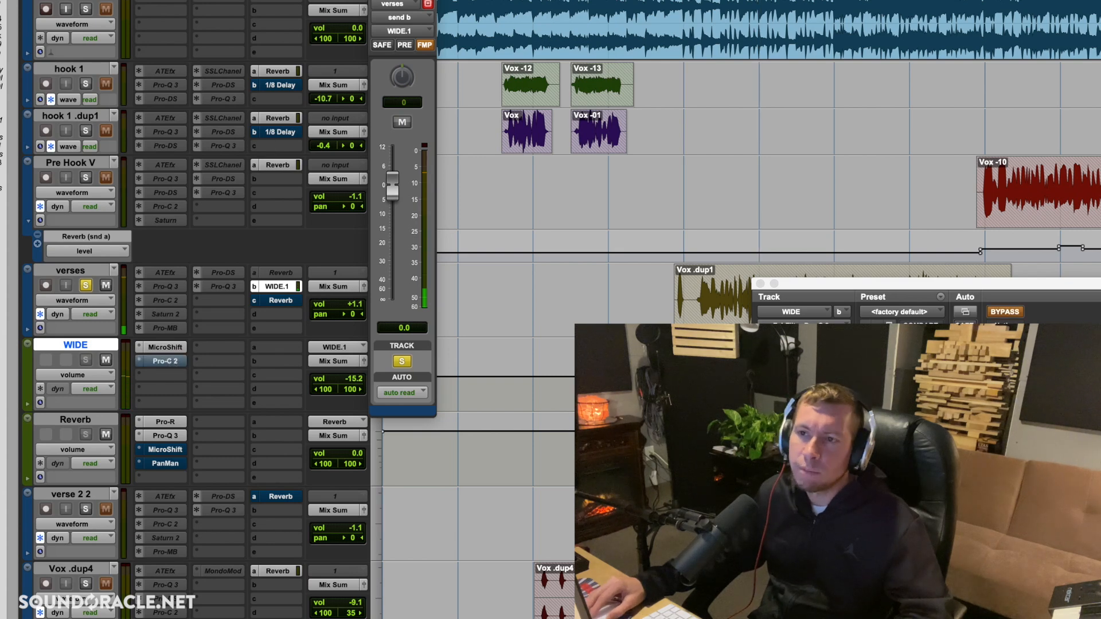
pyautogui.click(760, 284)
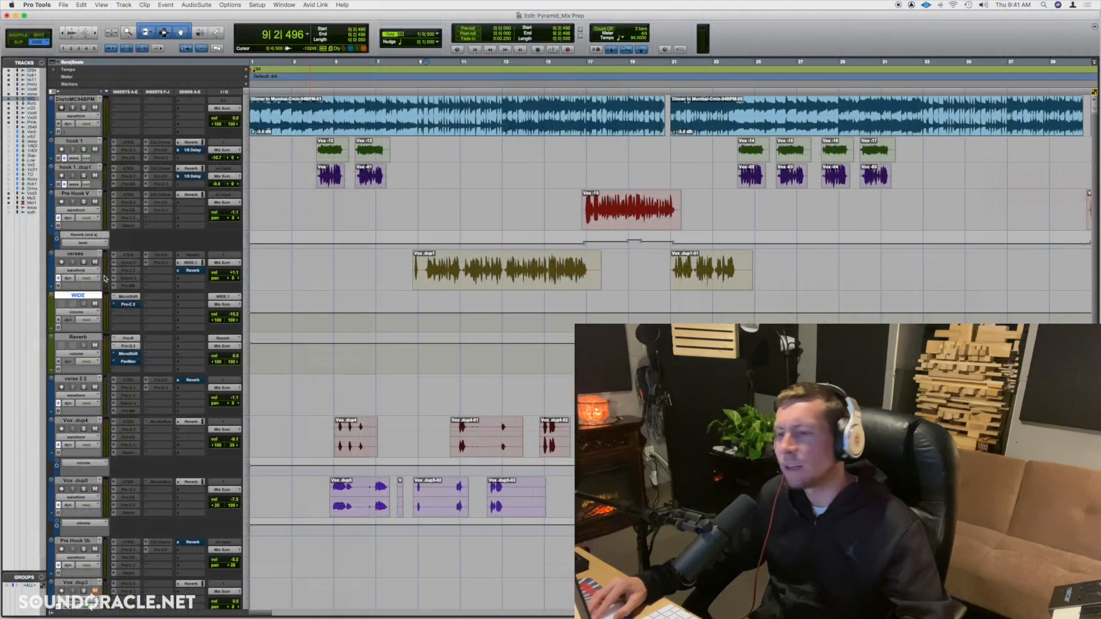
# Play the full session and compare the verse with the WIDE track muted and unmuted.
pyautogui.press('space')
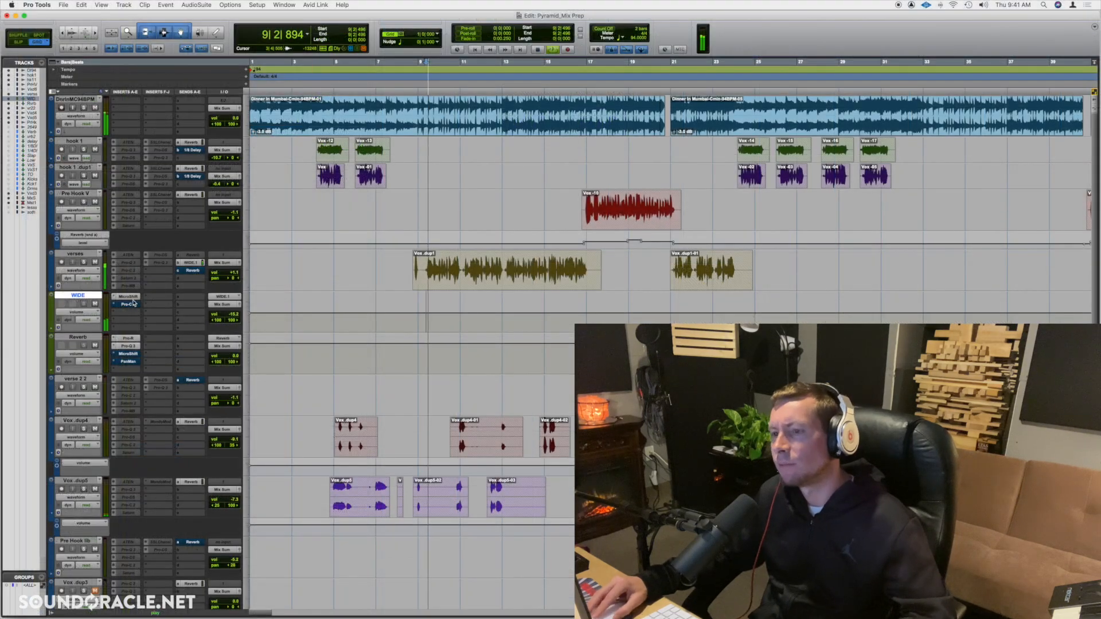
pyautogui.click(95, 304)
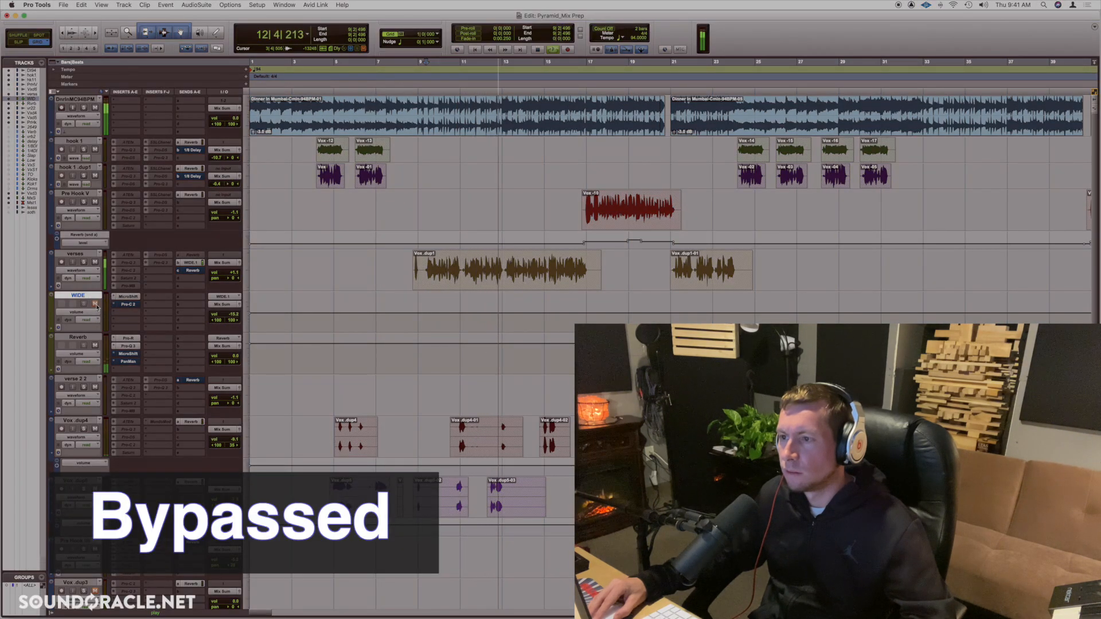
pyautogui.click(96, 304)
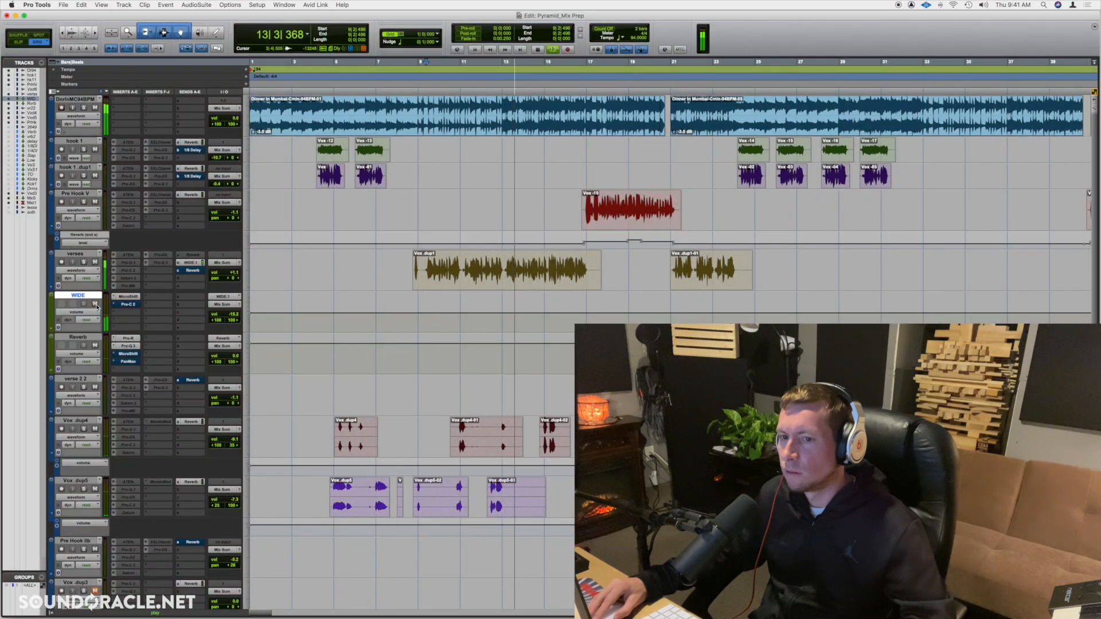
# Fine-tune the WIDE track's MicroShift during playback, leaving Focus and Detune below midpoint and Delay slightly lower than Detune.
pyautogui.click(128, 297)
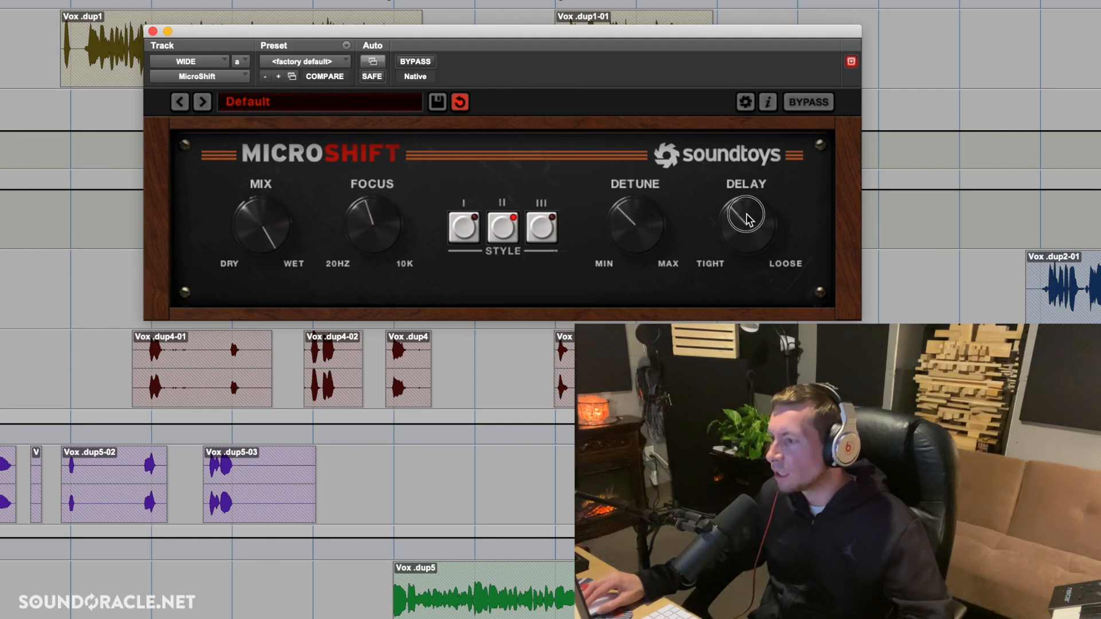
pyautogui.moveTo(639, 224); pyautogui.dragTo(642, 223)
pyautogui.moveTo(386, 224); pyautogui.dragTo(385, 224)
pyautogui.press('space')
pyautogui.moveTo(625, 222); pyautogui.dragTo(625, 224)
pyautogui.moveTo(747, 213); pyautogui.dragTo(746, 215)
pyautogui.moveTo(655, 226); pyautogui.dragTo(655, 226)
pyautogui.moveTo(357, 224); pyautogui.dragTo(352, 190)
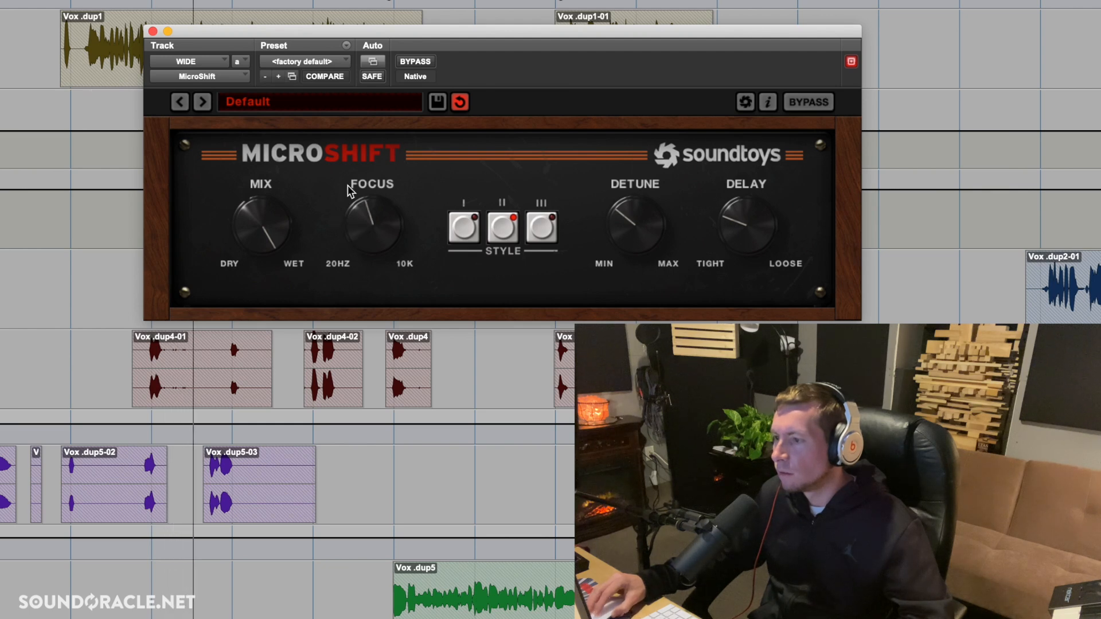
pyautogui.click(152, 31)
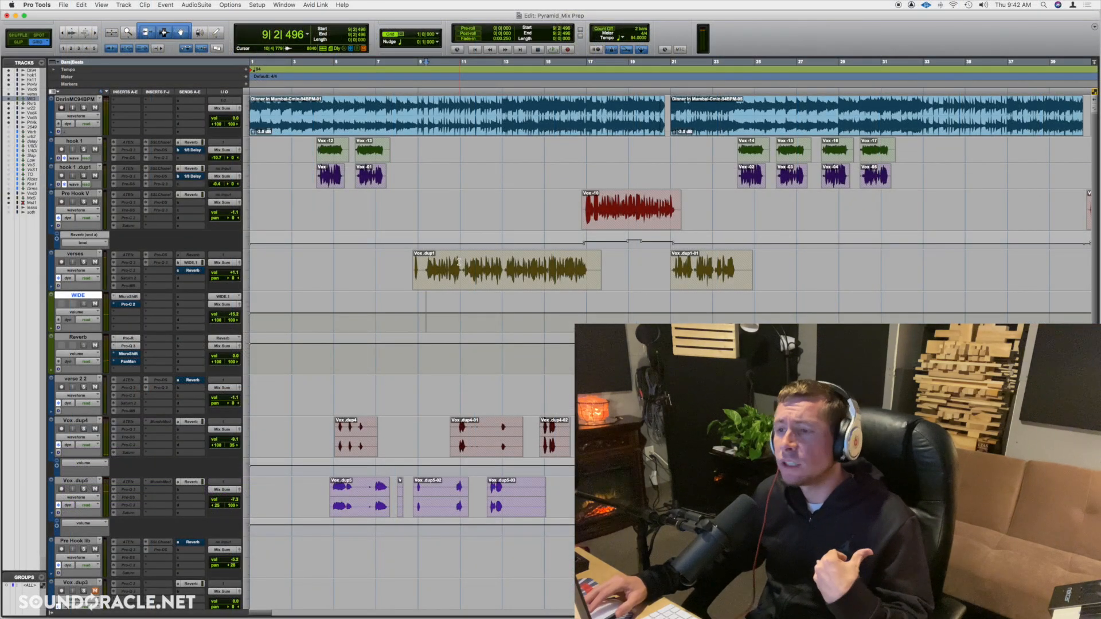
# Open the WIDE track's Pro-C 2 compressor and adjust its Dry control.
pyautogui.click(83, 255)
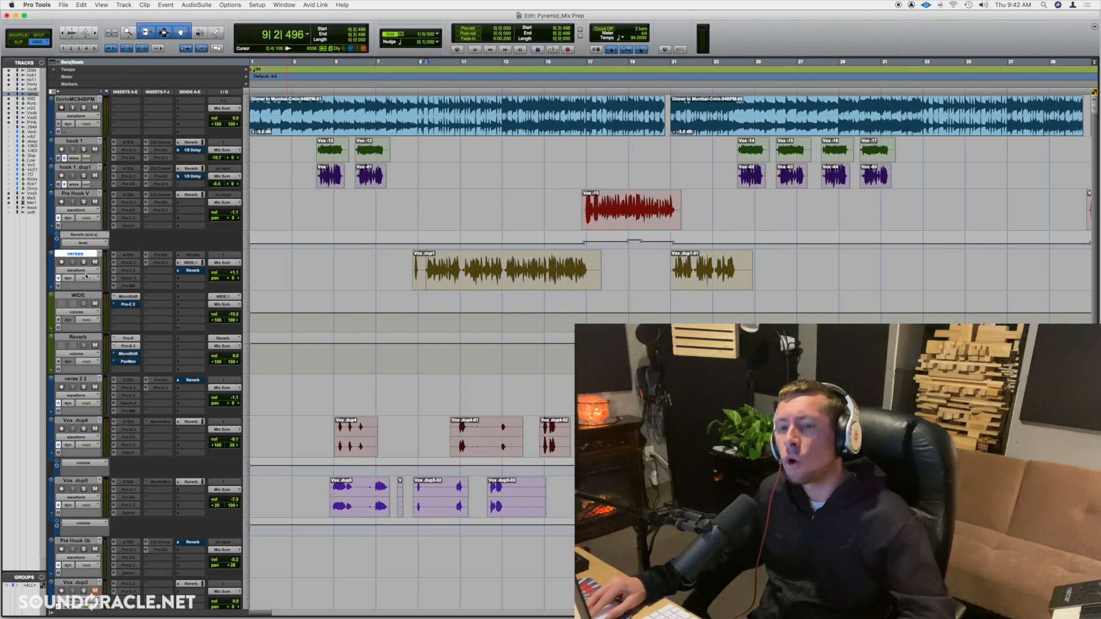
pyautogui.click(129, 306)
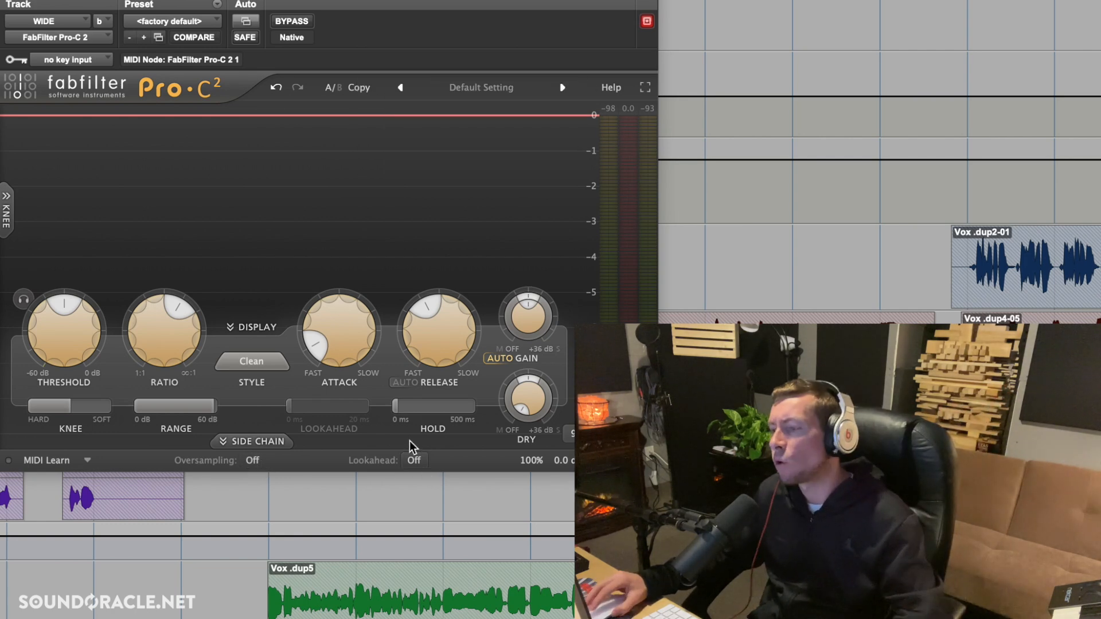
pyautogui.moveTo(540, 384); pyautogui.dragTo(539, 383)
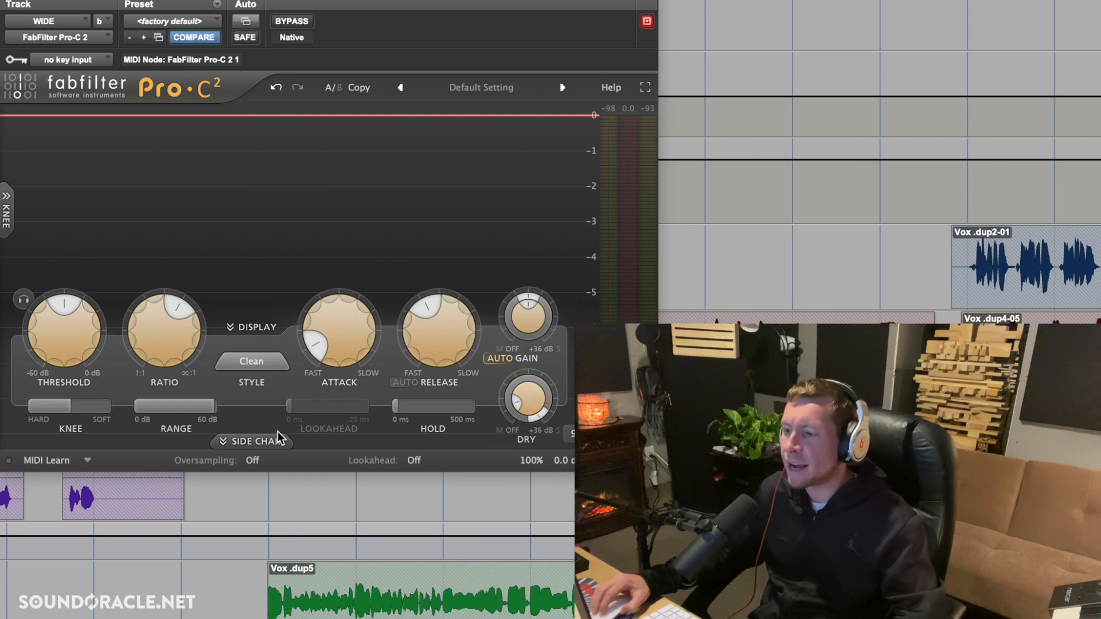
# Show Pro-C 2's side chain section and set Stereo Link to SIDE at its maximum.
pyautogui.click(255, 443)
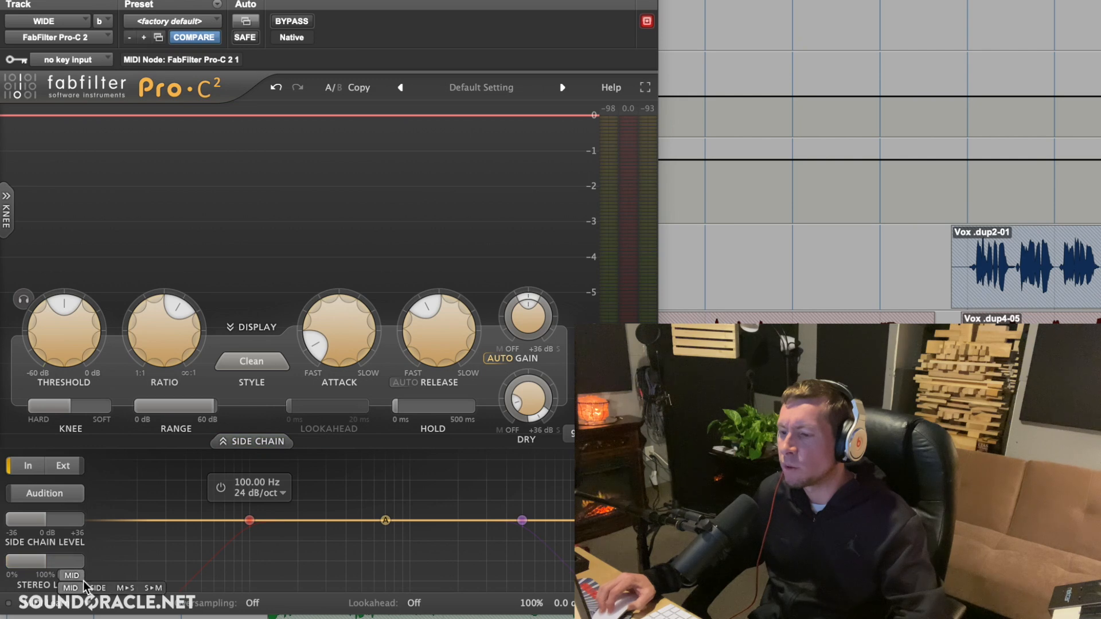
pyautogui.click(70, 575)
pyautogui.moveTo(68, 563); pyautogui.dragTo(263, 563)
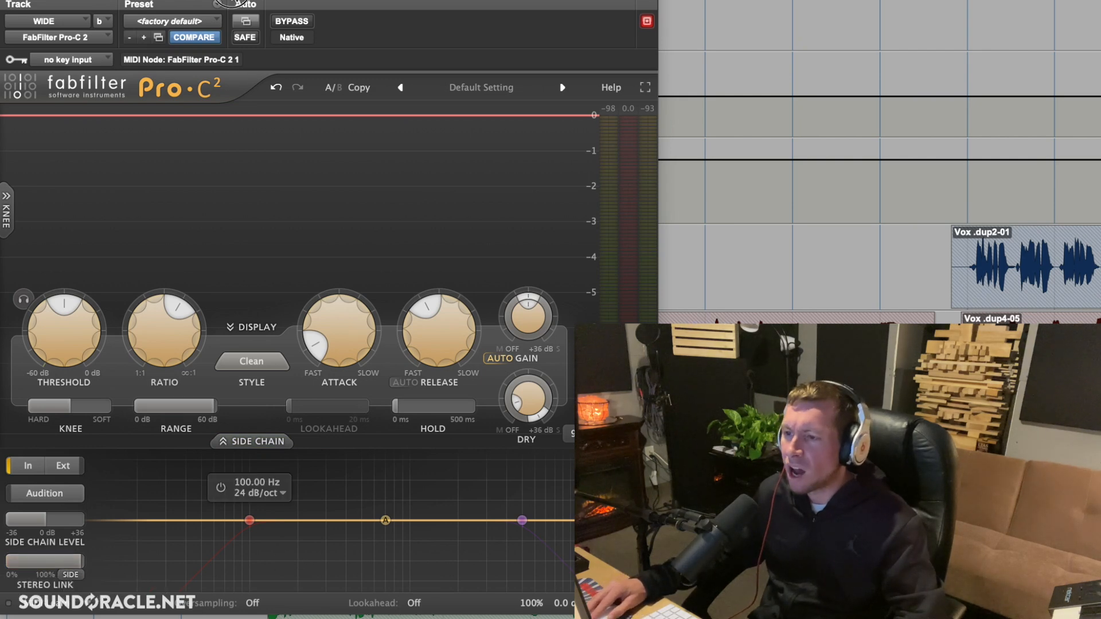
# Dial in Pro-C 2 during playback with Threshold around -29 dB, Attack at 1.56 ms and the Bus style.
pyautogui.moveTo(232, 1); pyautogui.dragTo(295, 0)
pyautogui.moveTo(63, 287); pyautogui.dragTo(63, 333)
pyautogui.moveTo(310, 304); pyautogui.dragTo(310, 295)
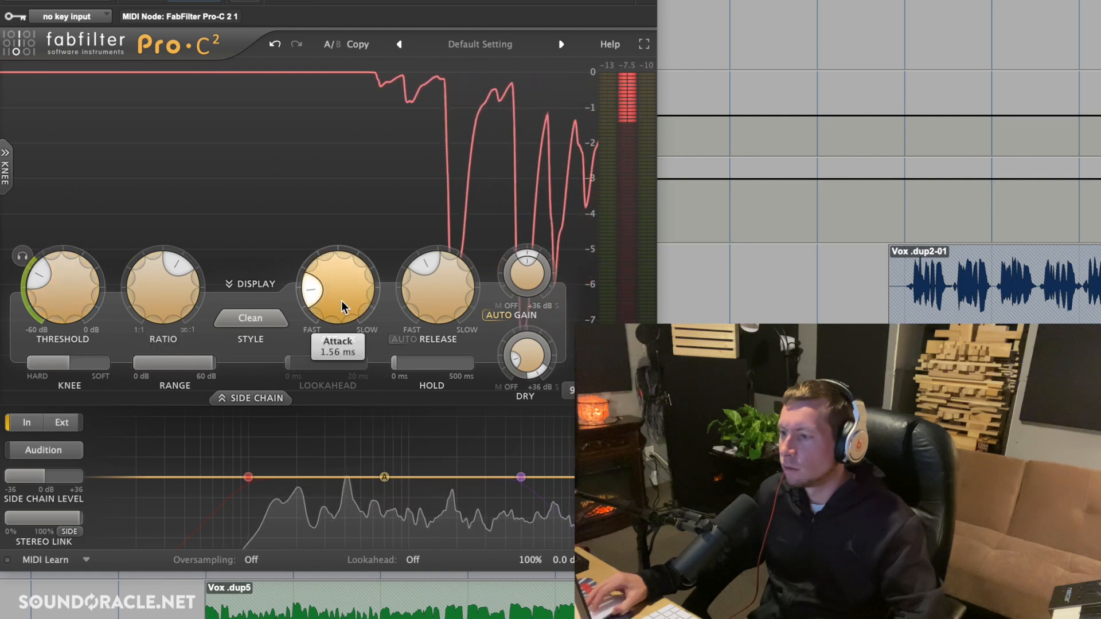
pyautogui.click(250, 318)
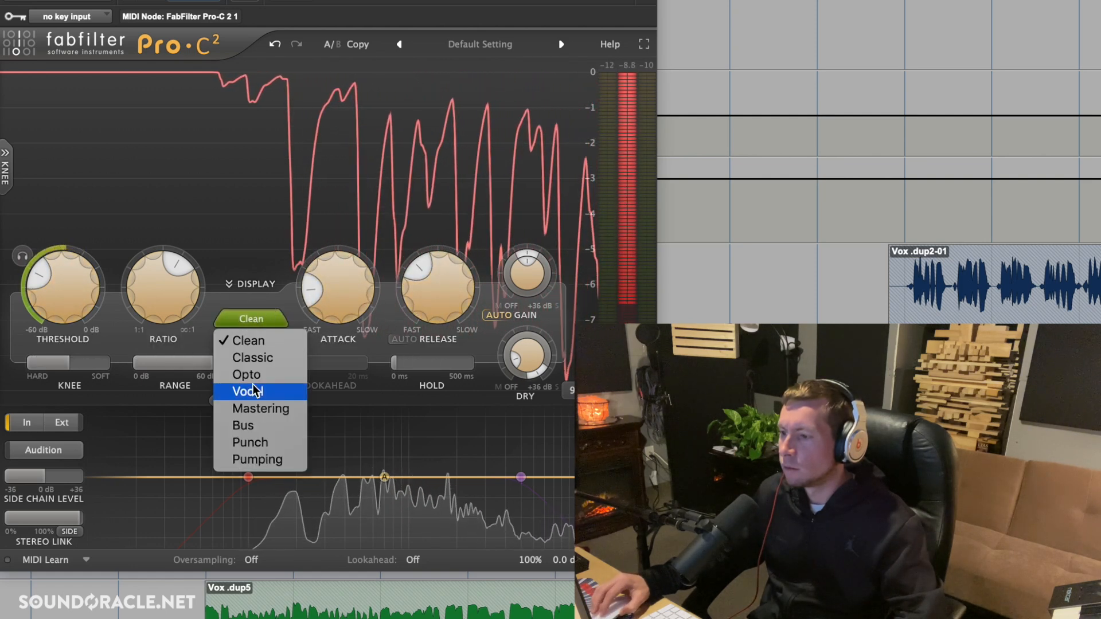
pyautogui.click(252, 425)
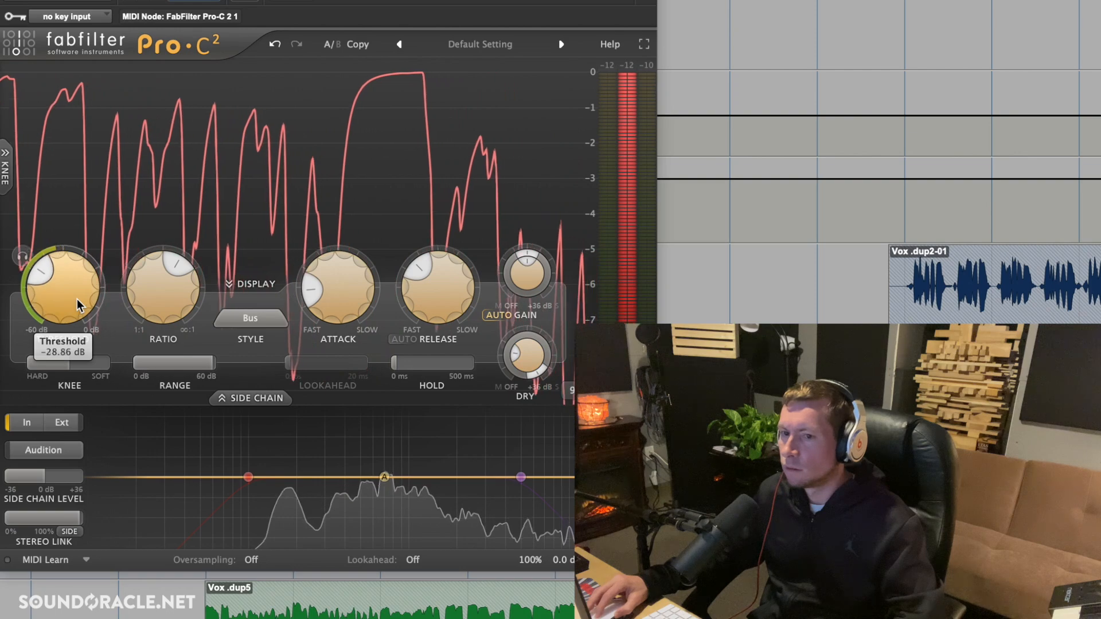
pyautogui.moveTo(75, 301); pyautogui.dragTo(66, 293)
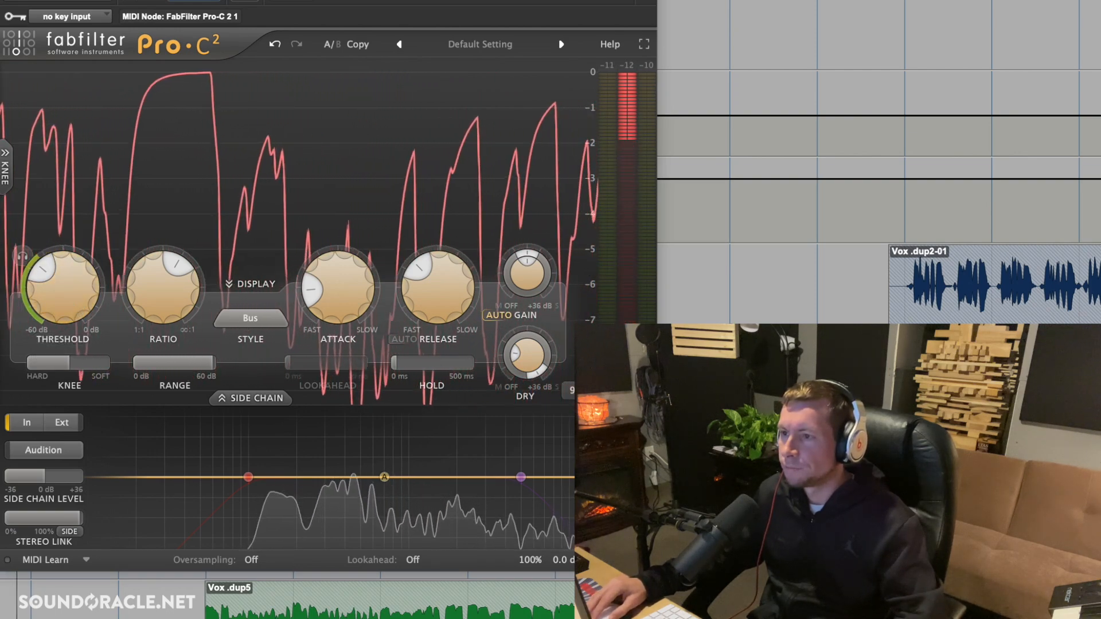
# Close Pro-C 2 and insert a stereo FabFilter Pro-Q 3 below it on the WIDE track.
pyautogui.click(5, 1)
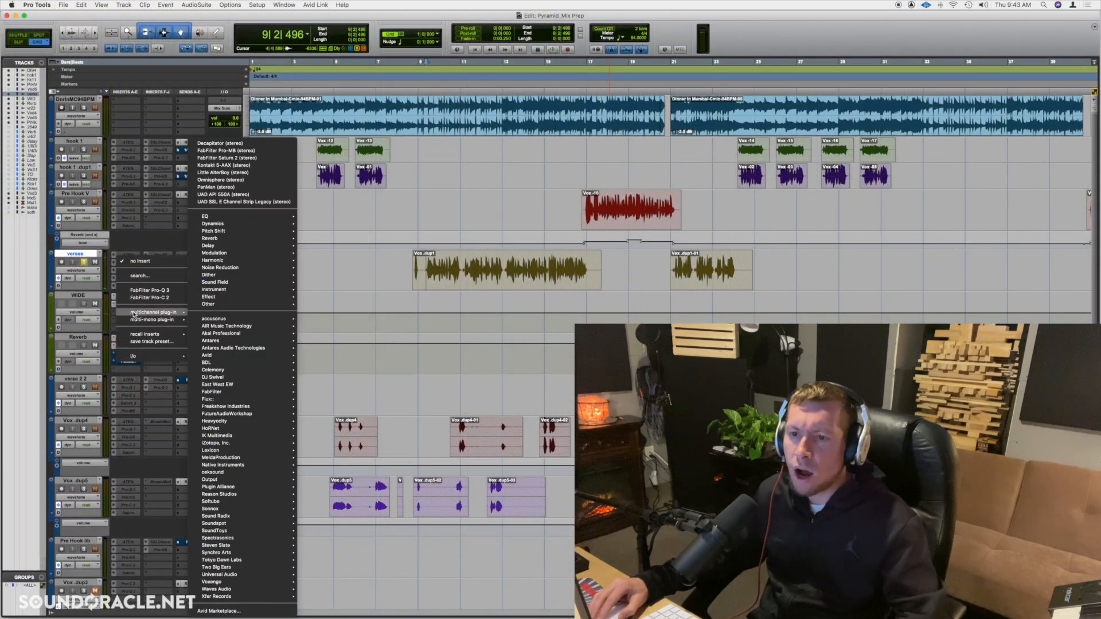
pyautogui.click(514, 348)
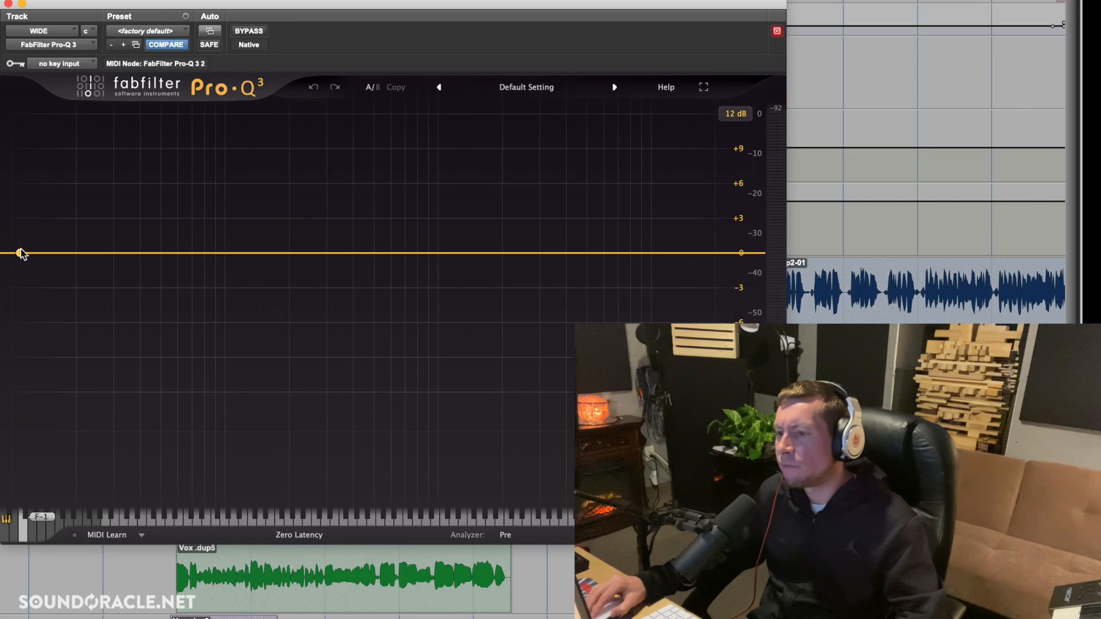
# Roll off the lows and add a 12 dB/oct high cut around 7 kHz in the WIDE track's Pro-Q 3.
pyautogui.moveTo(499, 372); pyautogui.dragTo(612, 375)
pyautogui.moveTo(222, 259); pyautogui.dragTo(255, 261)
pyautogui.click(753, 254)
pyautogui.moveTo(756, 255); pyautogui.dragTo(622, 255)
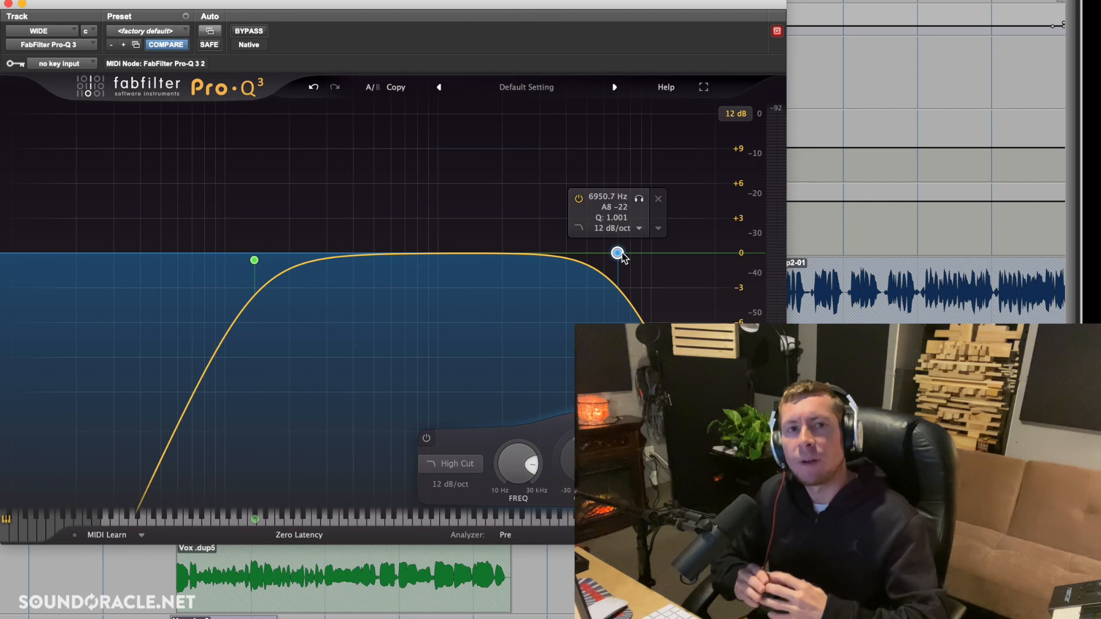
pyautogui.moveTo(622, 257); pyautogui.dragTo(624, 258)
# Add a bell boost slightly above 1 kHz in Pro-Q 3, fine-tune it, and close the plug-in.
pyautogui.moveTo(438, 252); pyautogui.dragTo(434, 239)
pyautogui.rightClick(434, 239)
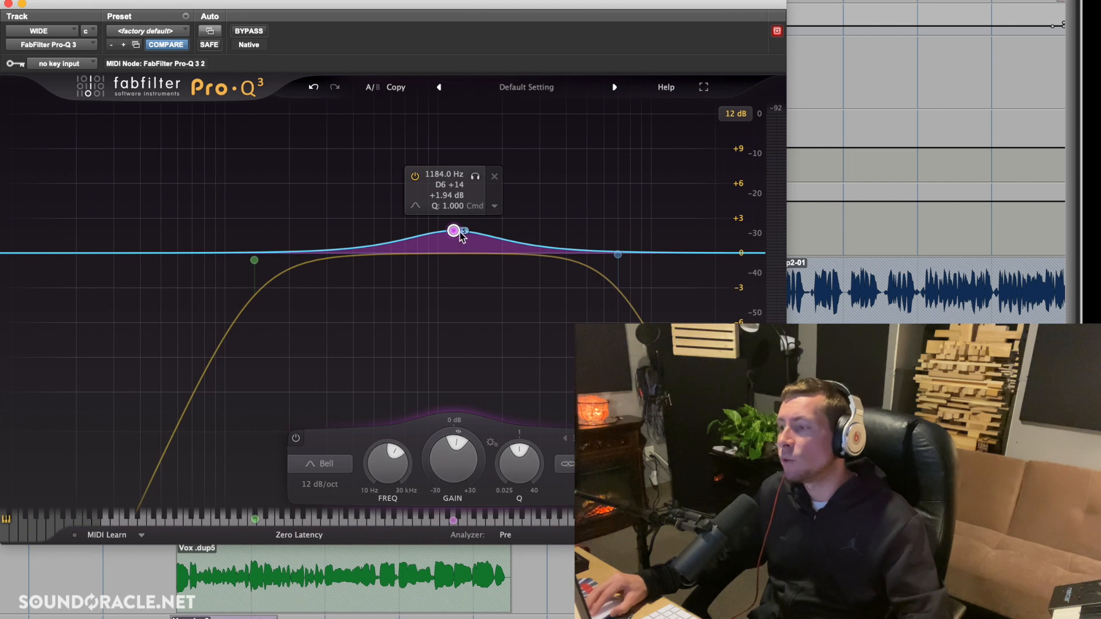
pyautogui.moveTo(457, 235); pyautogui.dragTo(468, 201)
pyautogui.moveTo(473, 455); pyautogui.dragTo(473, 466)
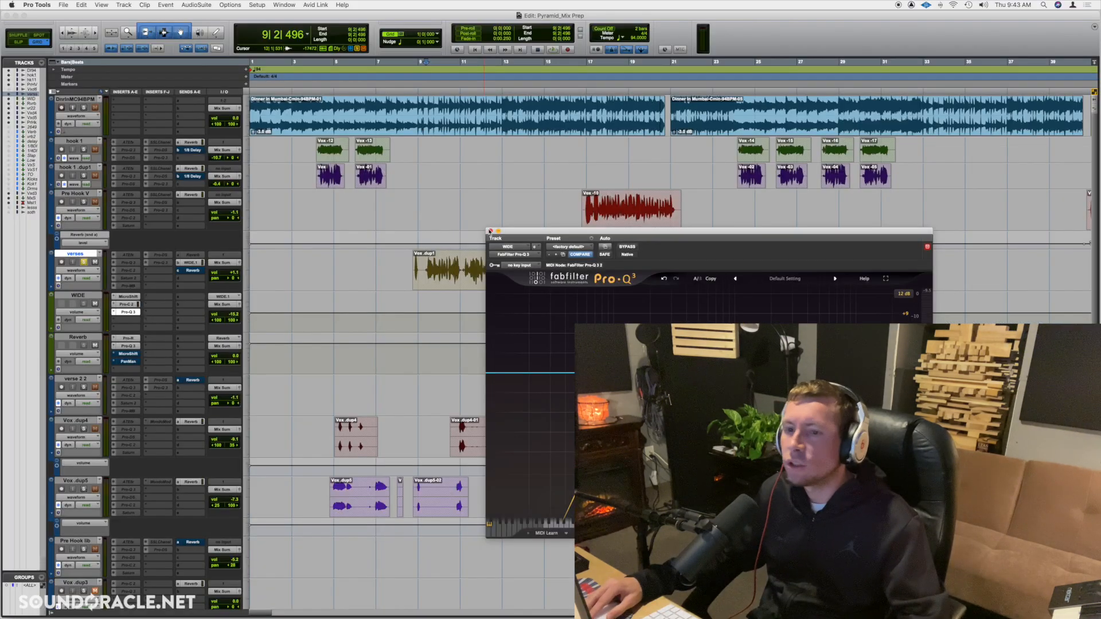
pyautogui.click(8, 4)
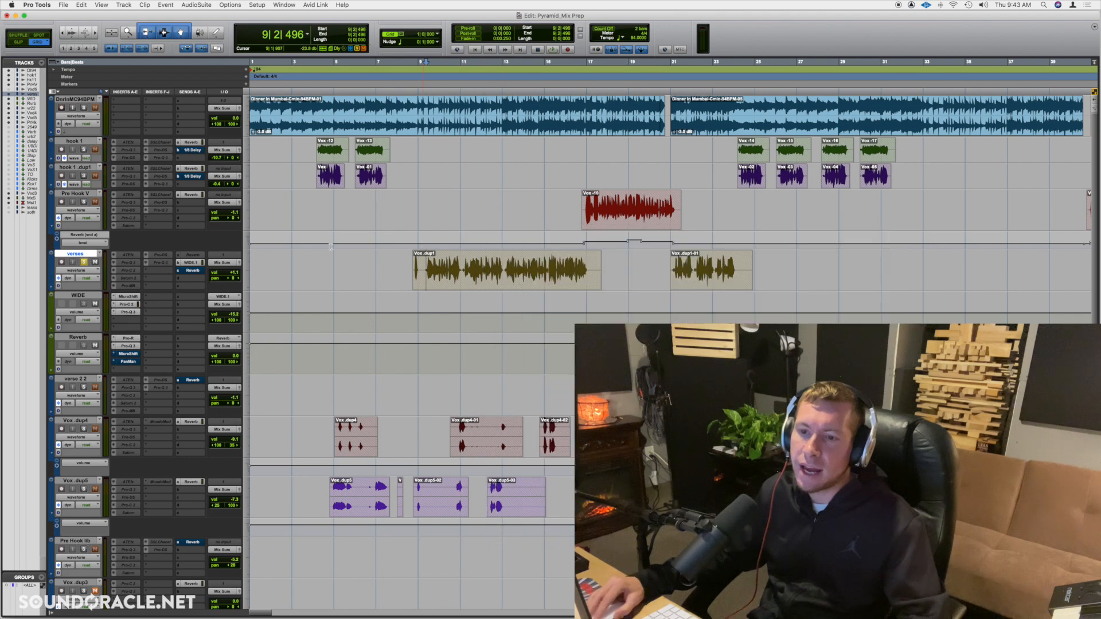
# Unsolo the verses track and compare the full mix with the WIDE track muted and unmuted during playback.
pyautogui.click(83, 262)
pyautogui.press('space')
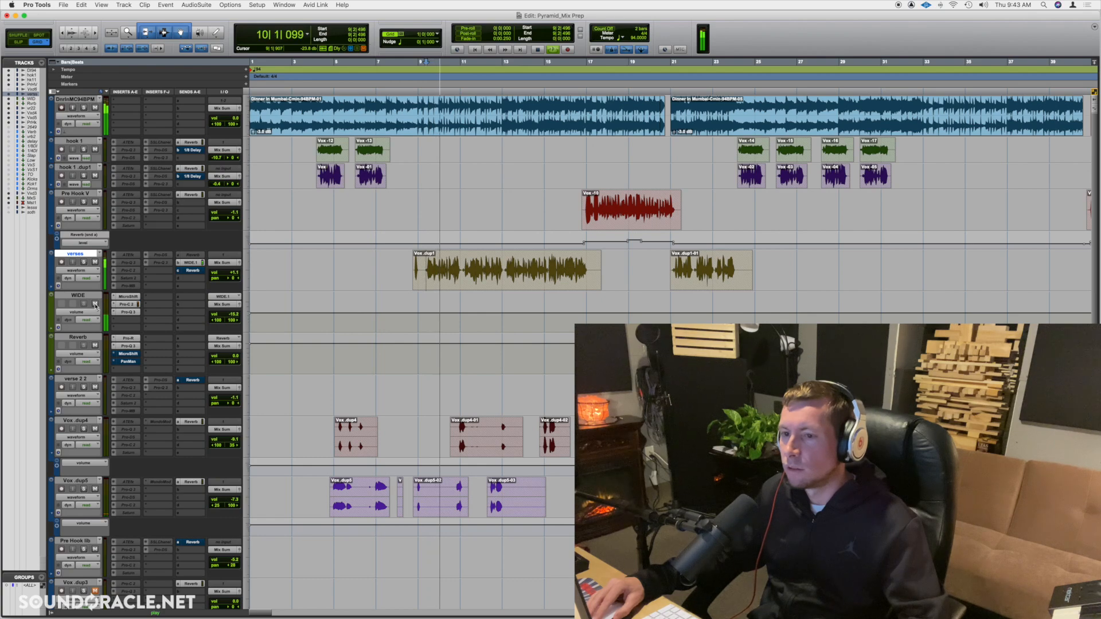
pyautogui.click(96, 304)
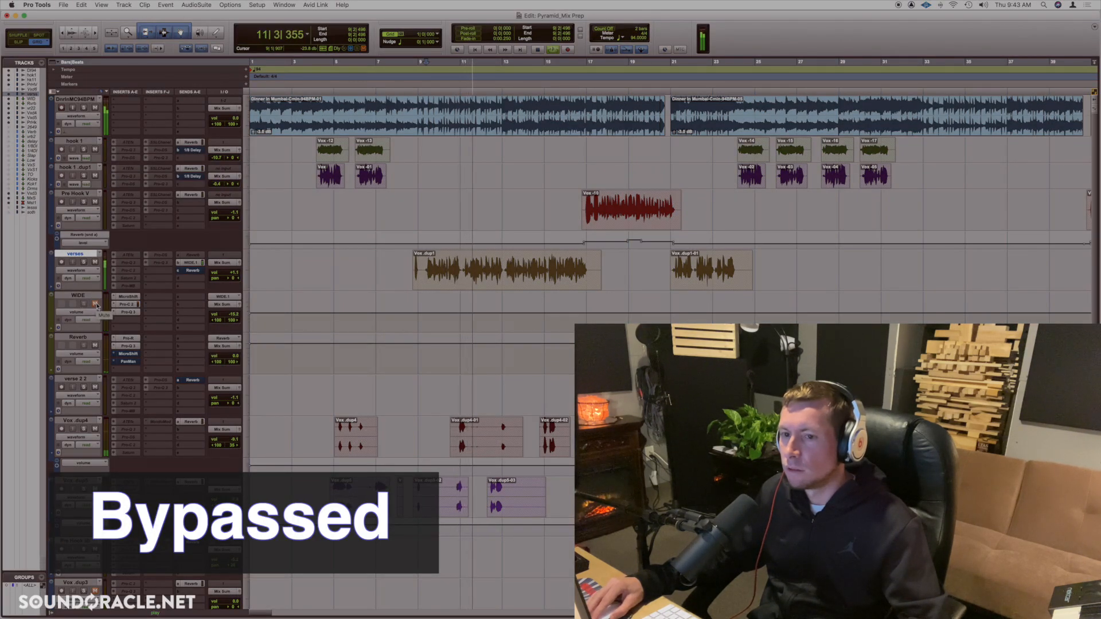
pyautogui.click(95, 304)
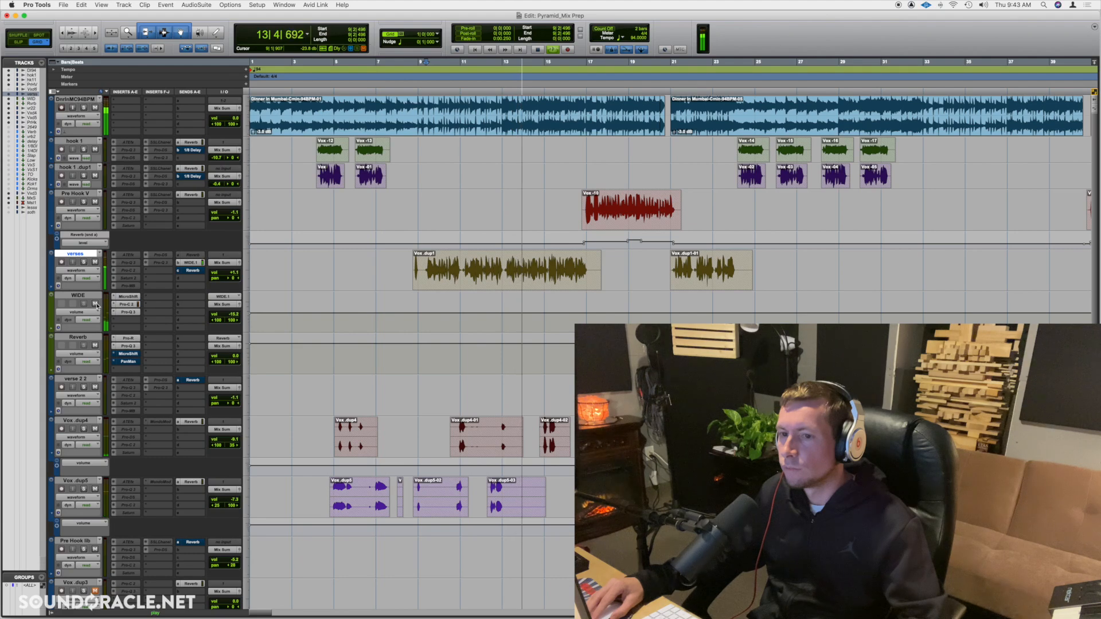
pyautogui.click(95, 304)
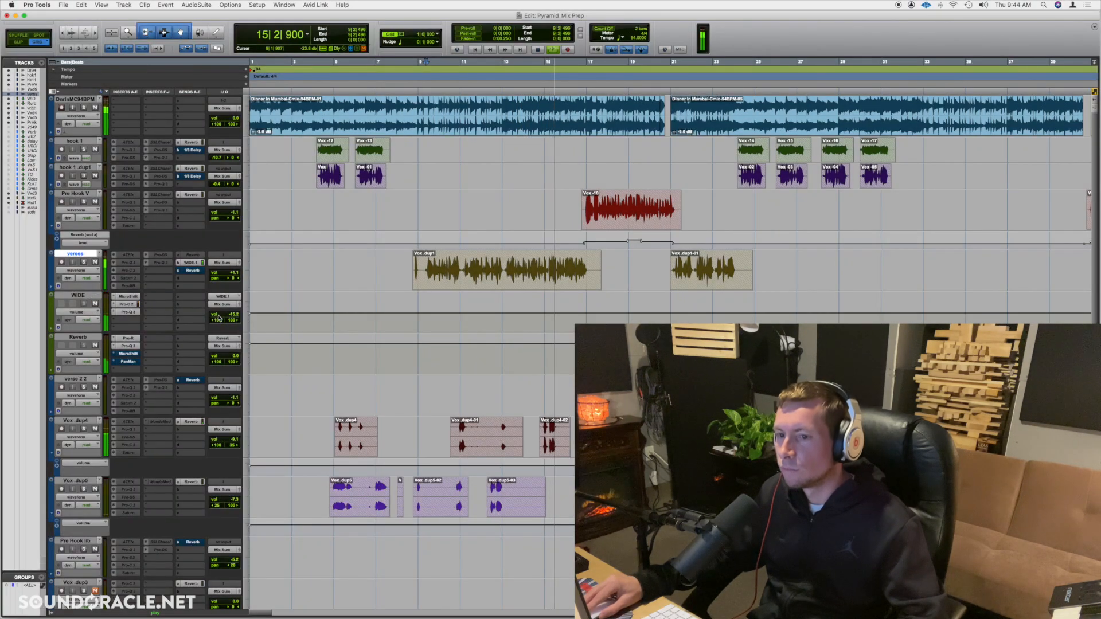
# Lower the WIDE track's volume during playback and recheck the mix by toggling its mute.
pyautogui.click(227, 315)
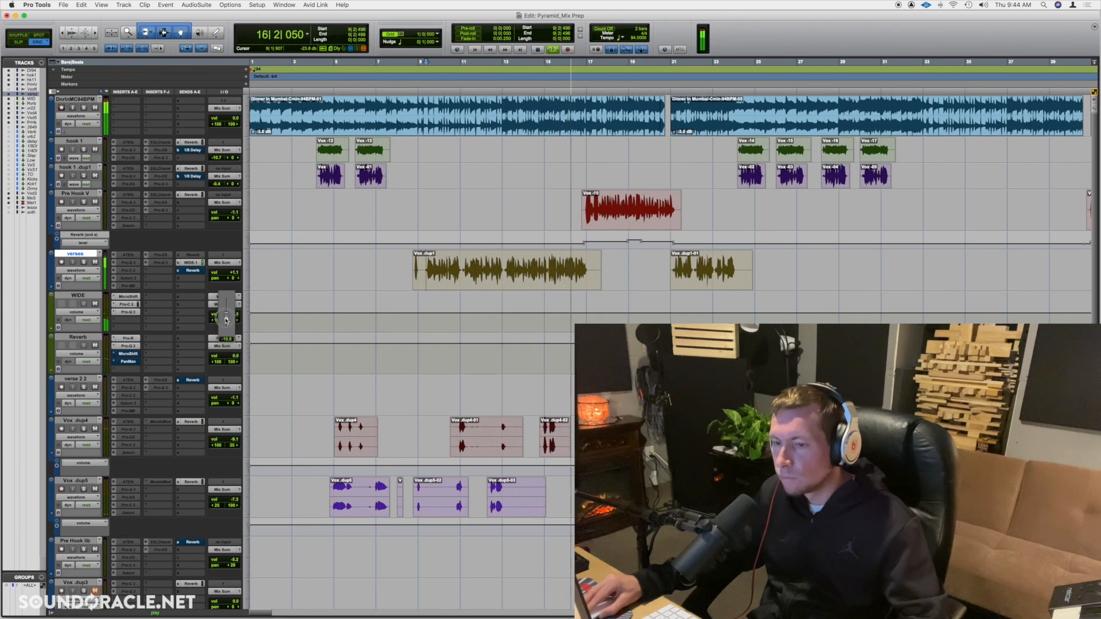
pyautogui.moveTo(227, 315); pyautogui.dragTo(226, 320)
pyautogui.press('space')
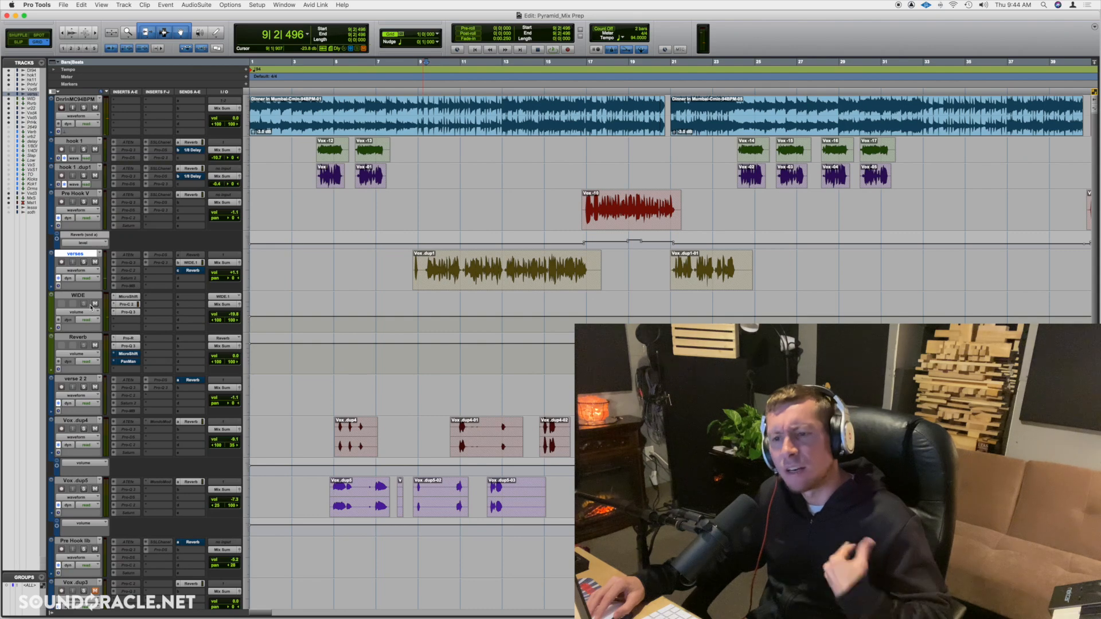
pyautogui.press('space')
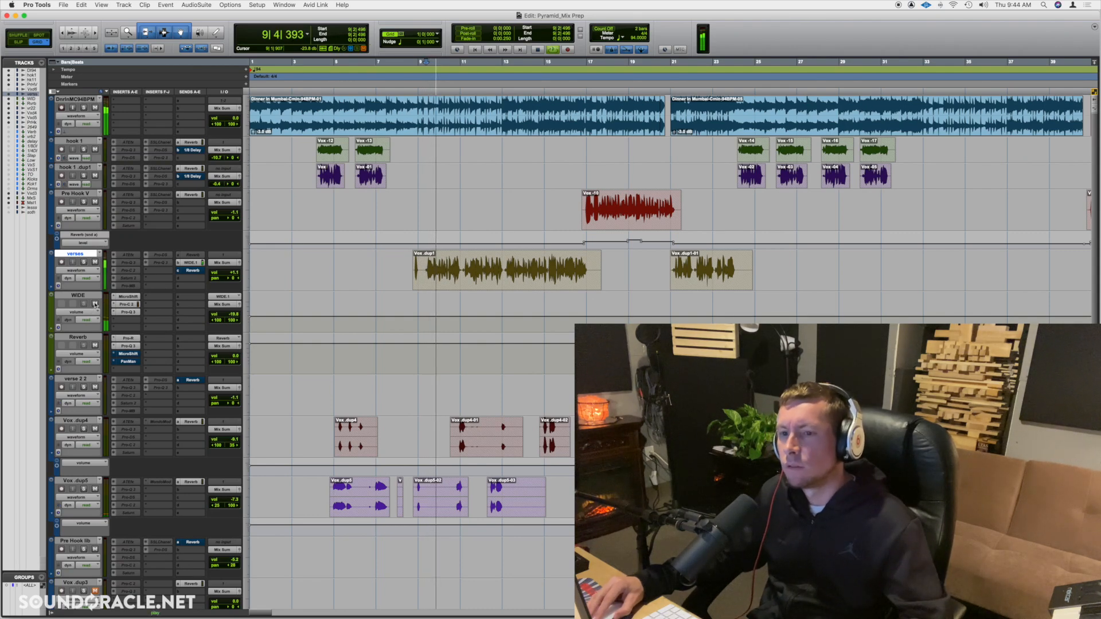
pyautogui.click(95, 304)
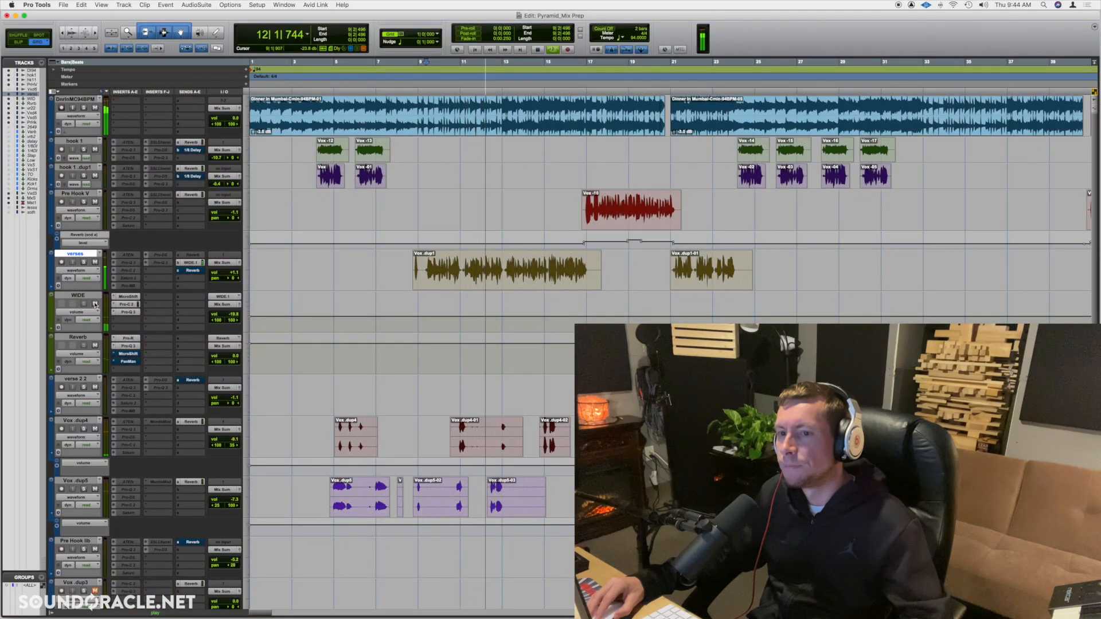
pyautogui.press('space')
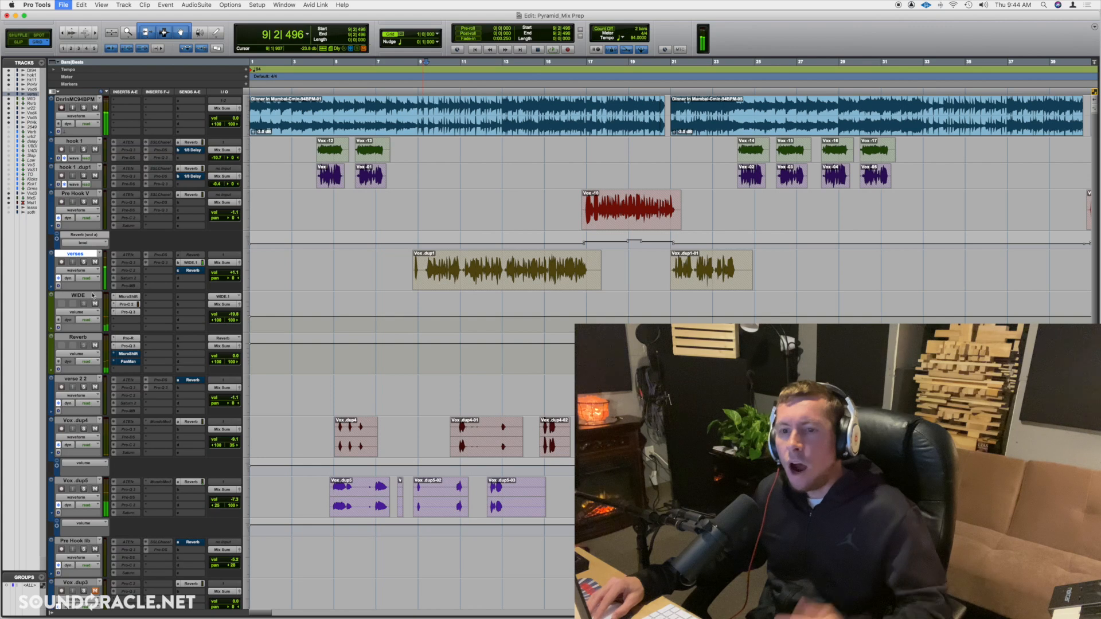
# Solo the verses track and move its Reverb send onto the WIDE track, activating the send.
pyautogui.click(84, 262)
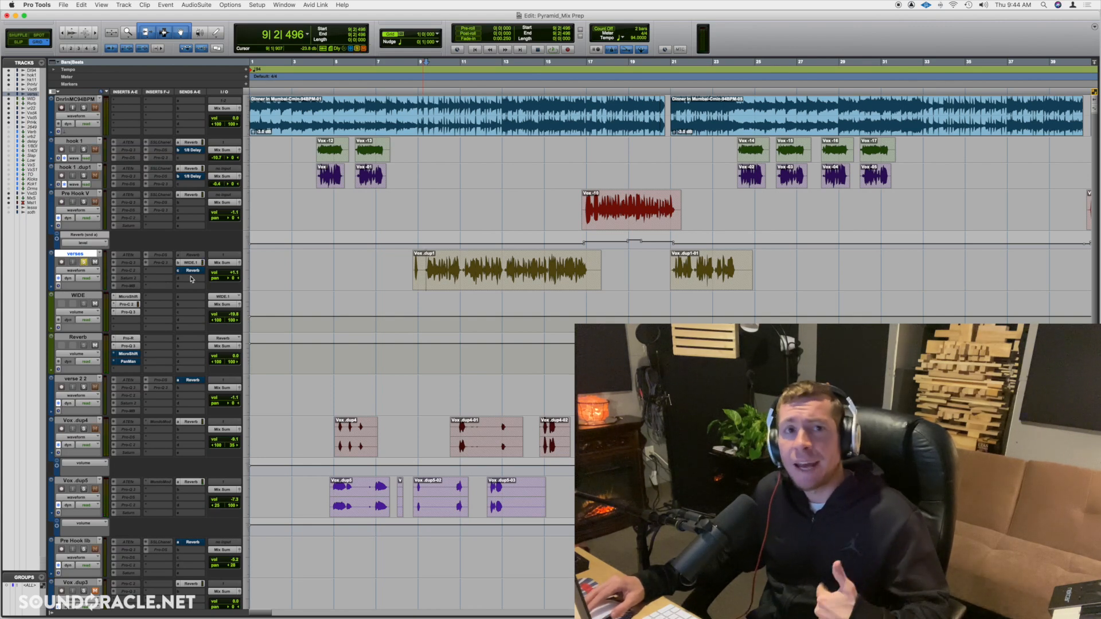
pyautogui.moveTo(192, 272); pyautogui.dragTo(194, 298)
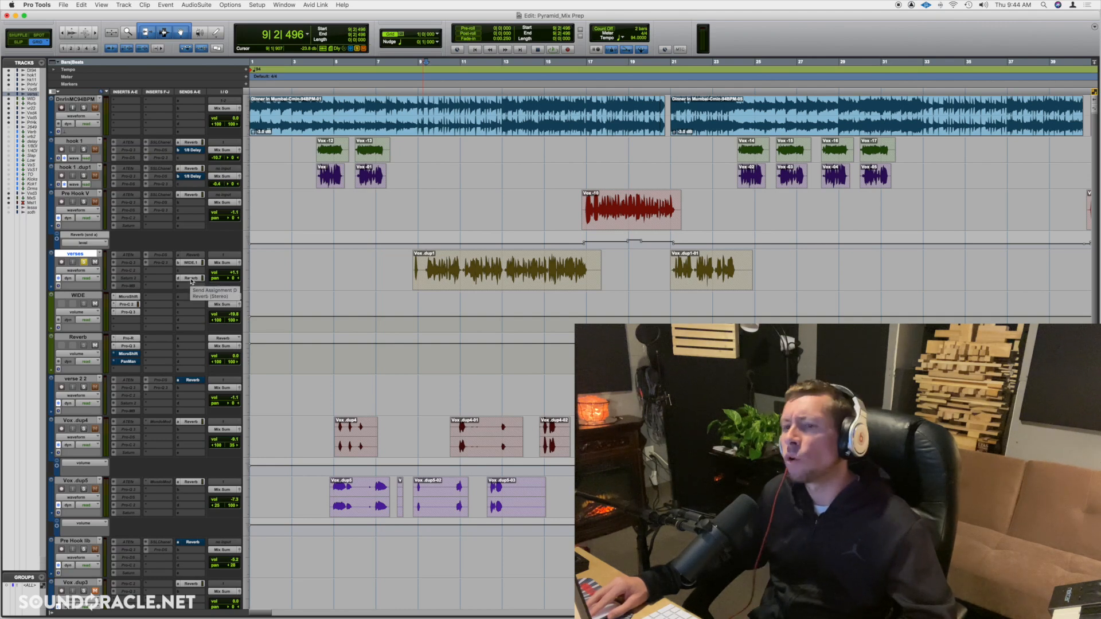
pyautogui.click(192, 279)
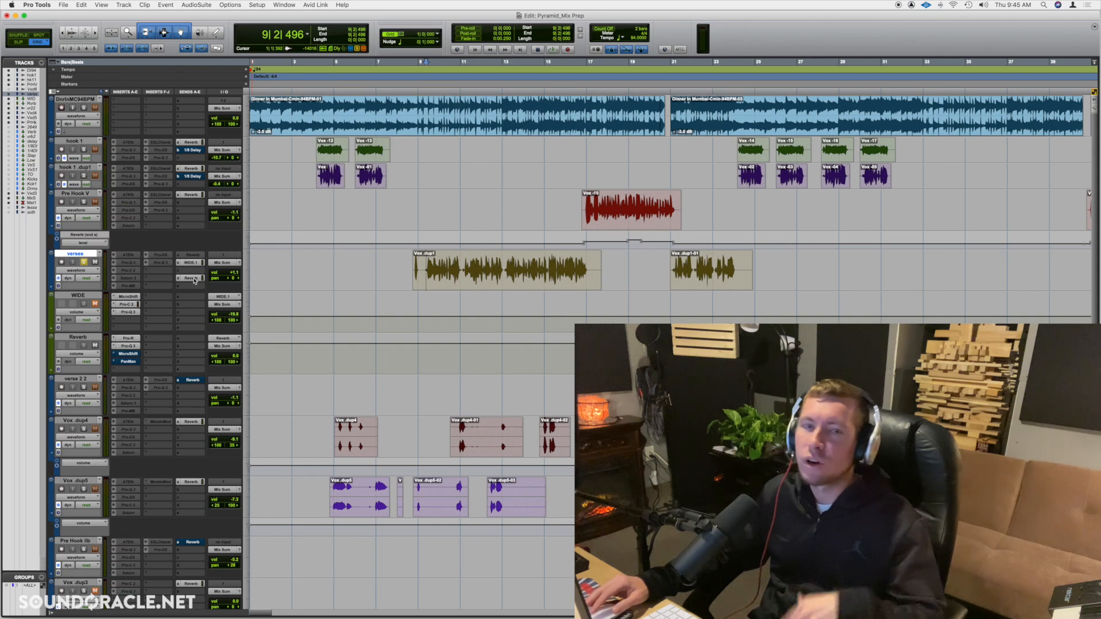
pyautogui.moveTo(195, 279); pyautogui.dragTo(191, 297)
pyautogui.press(';')
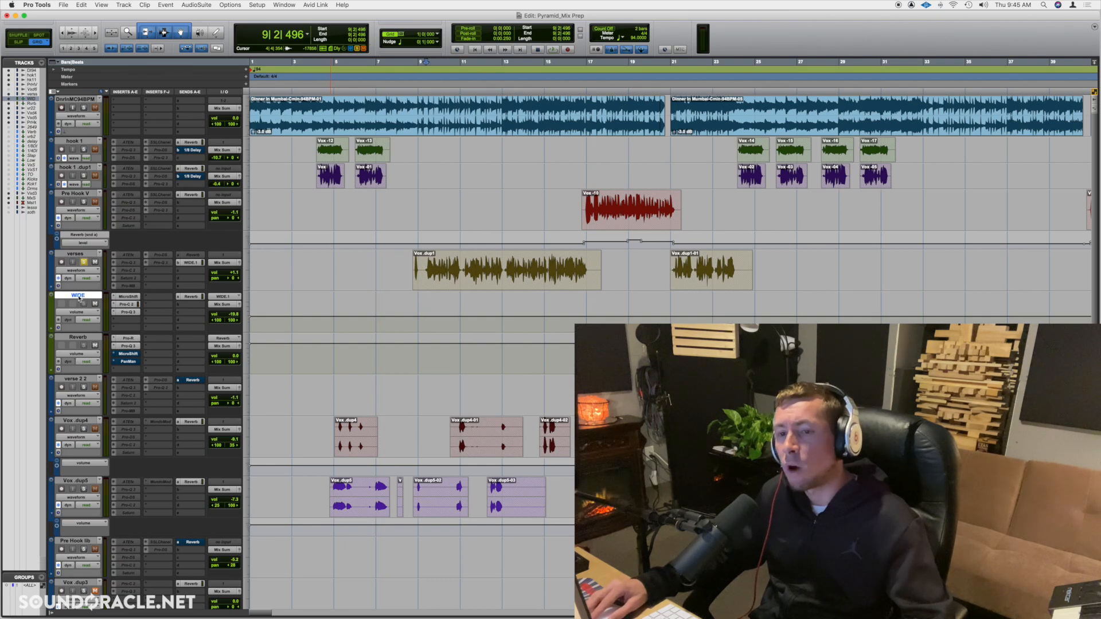
# Adjust the WIDE track's Reverb send level during playback, unsoloing the verses track to judge it in the mix.
pyautogui.press('space')
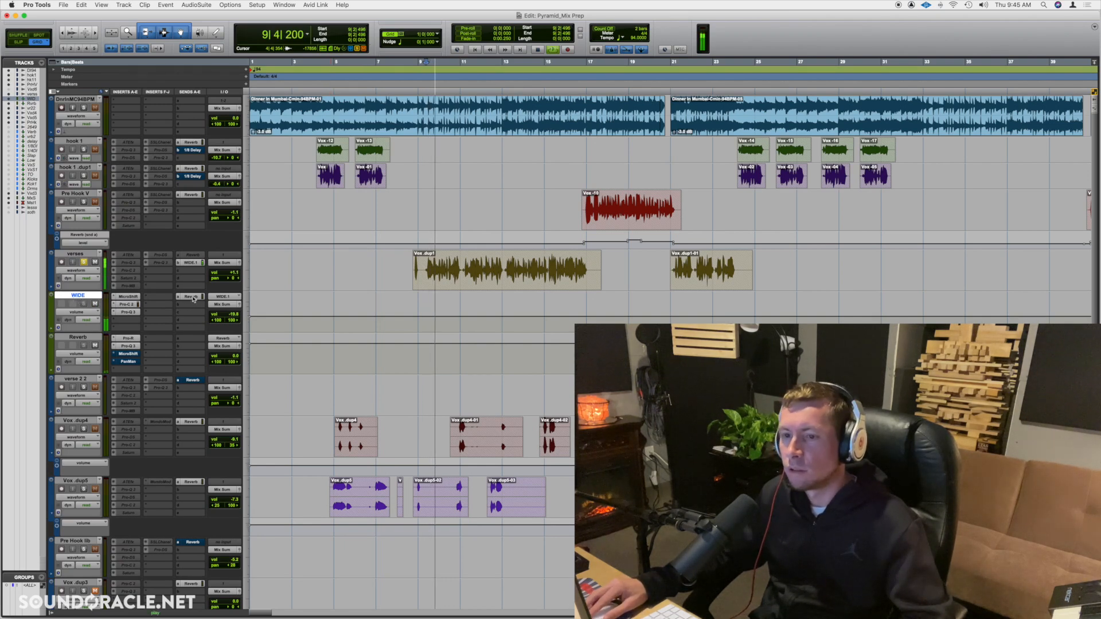
pyautogui.click(191, 297)
pyautogui.moveTo(255, 246); pyautogui.dragTo(257, 235)
pyautogui.click(84, 262)
pyautogui.moveTo(255, 236); pyautogui.dragTo(255, 233)
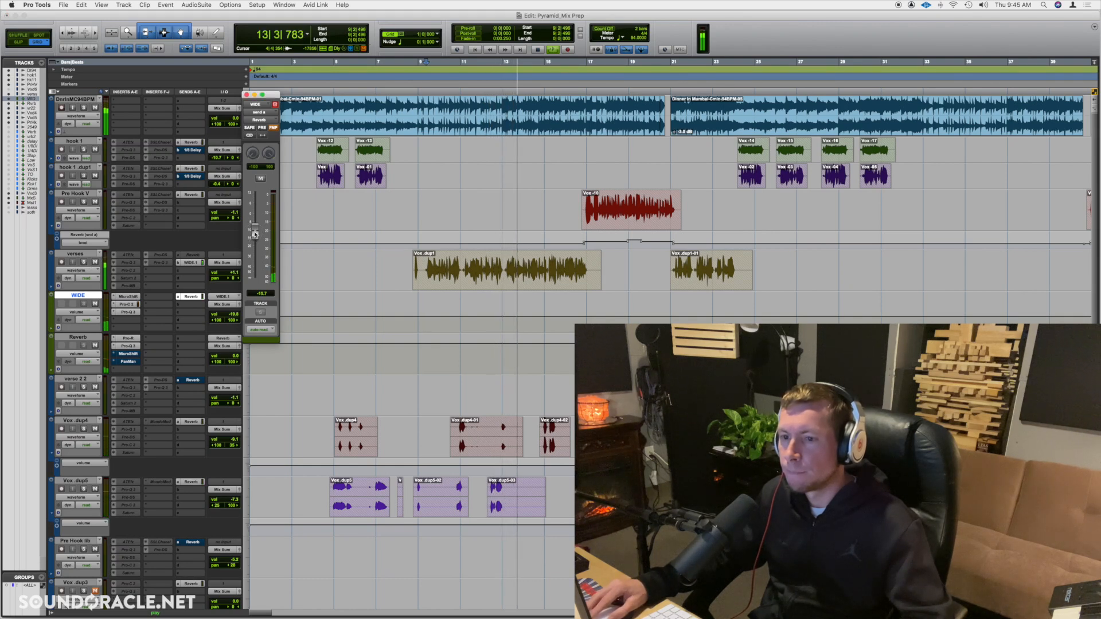
pyautogui.moveTo(255, 234)
pyautogui.mouseDown()
pyautogui.moveTo(256, 218)
pyautogui.moveTo(256, 235)
pyautogui.mouseUp()
pyautogui.press('space')
# Audition the Reverb send on the verses track at a lower level and return the send to the WIDE track.
pyautogui.moveTo(192, 298); pyautogui.dragTo(193, 280)
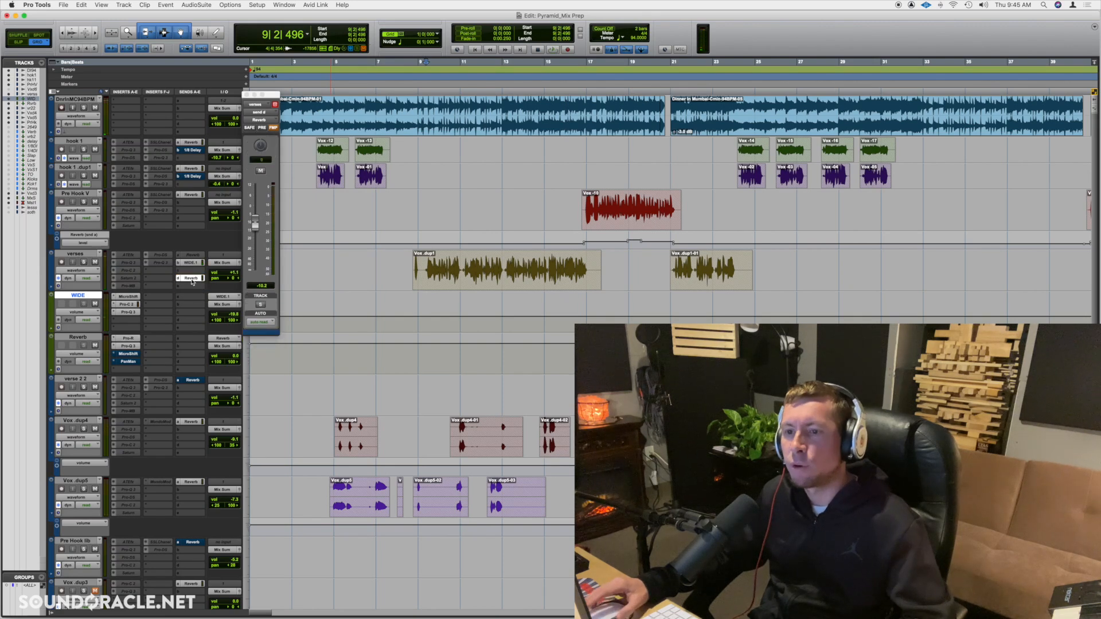
pyautogui.press('space')
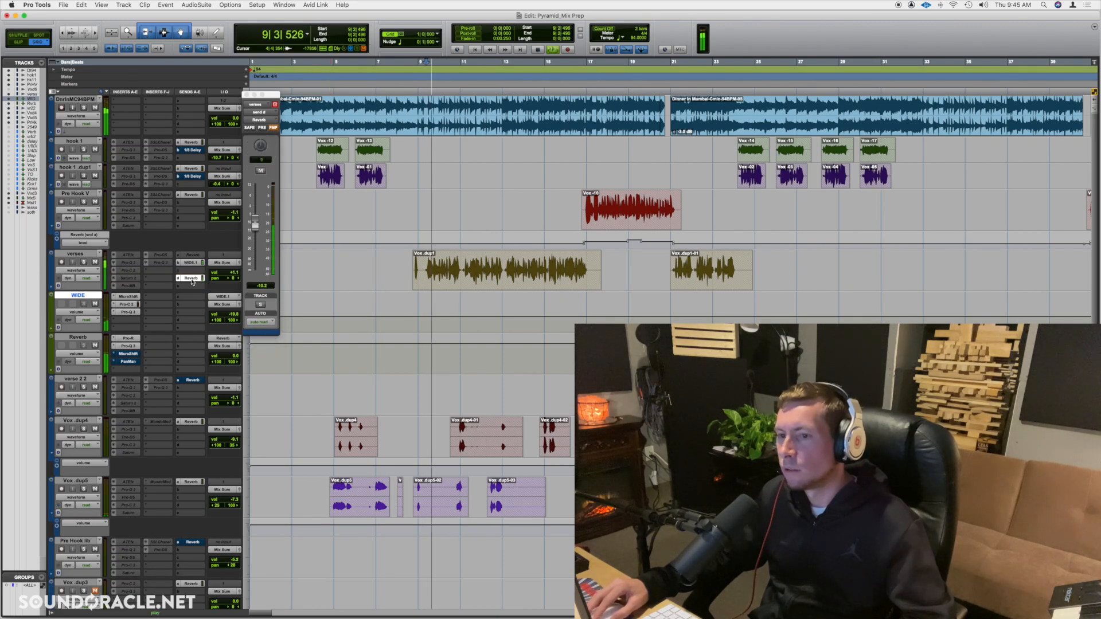
pyautogui.moveTo(256, 224); pyautogui.dragTo(257, 240)
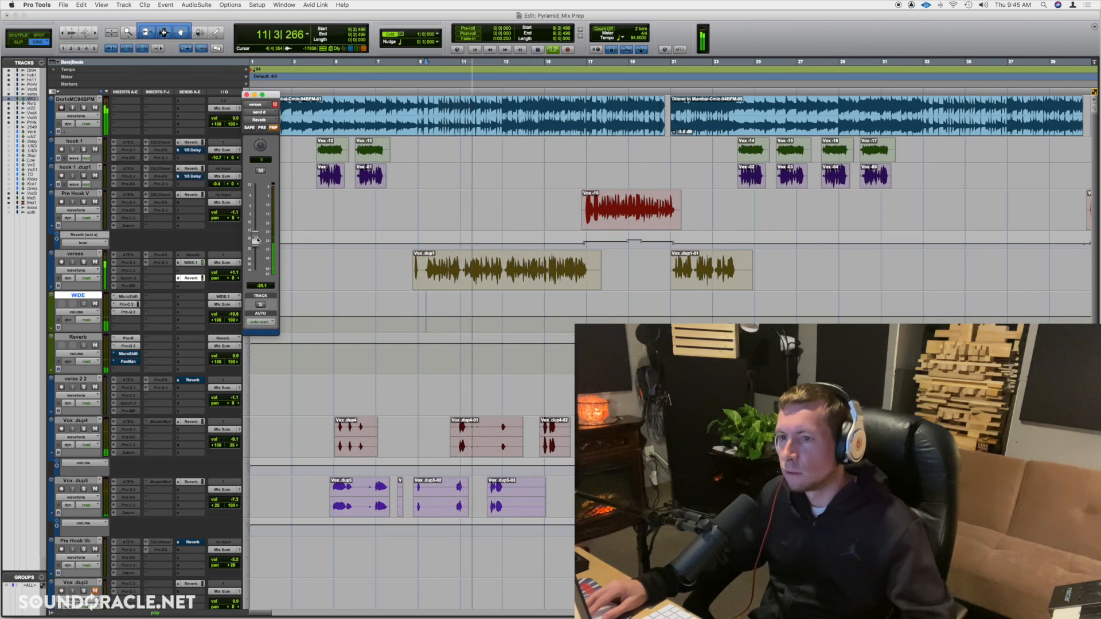
pyautogui.press('space')
pyautogui.click(191, 297)
pyautogui.moveTo(192, 299); pyautogui.dragTo(192, 298)
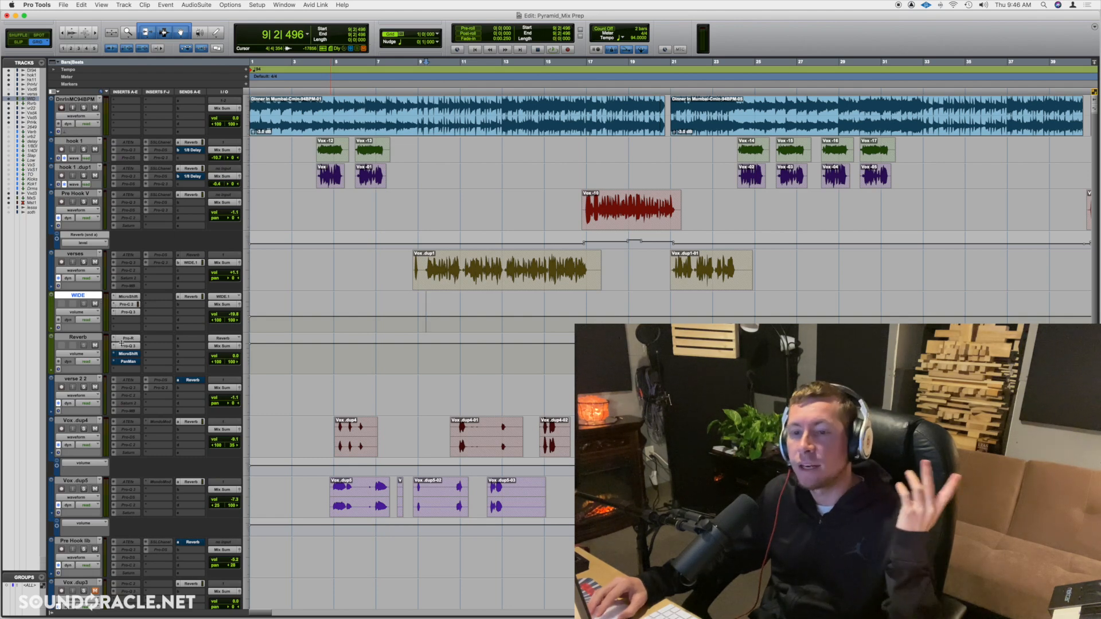
# Select the Reverb track and view its bypassed PanMan plug-in.
pyautogui.click(86, 338)
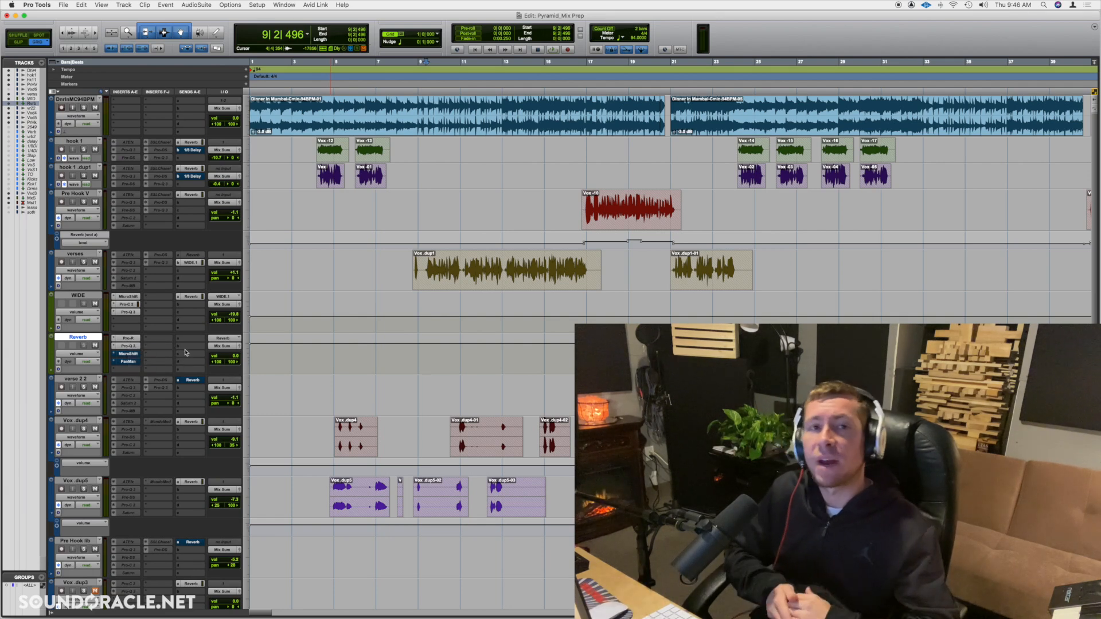
pyautogui.click(129, 361)
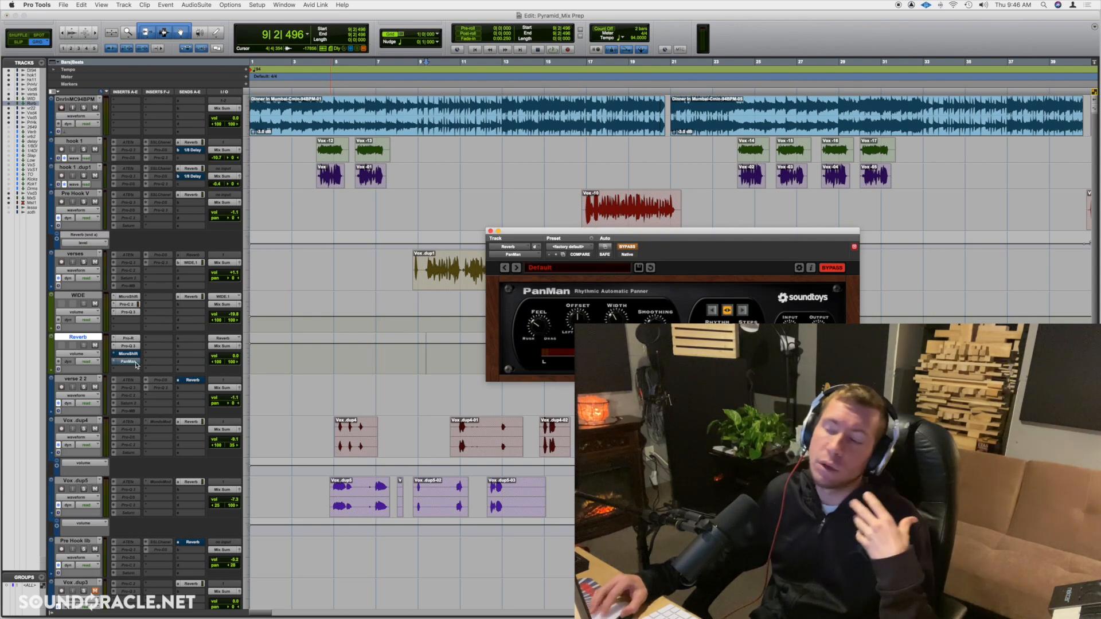
pyautogui.click(491, 231)
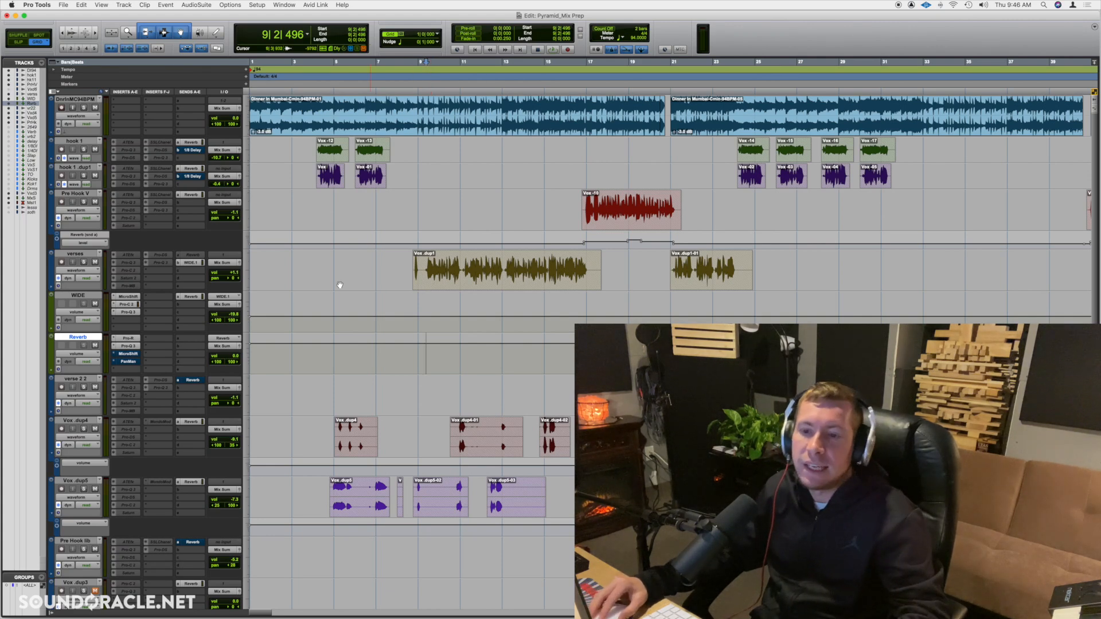
# With MicroShift bypassed, move Pro-C 2 and Pro-Q 3 down the WIDE track's inserts and solo the verses track.
pyautogui.moveTo(129, 322); pyautogui.dragTo(131, 314)
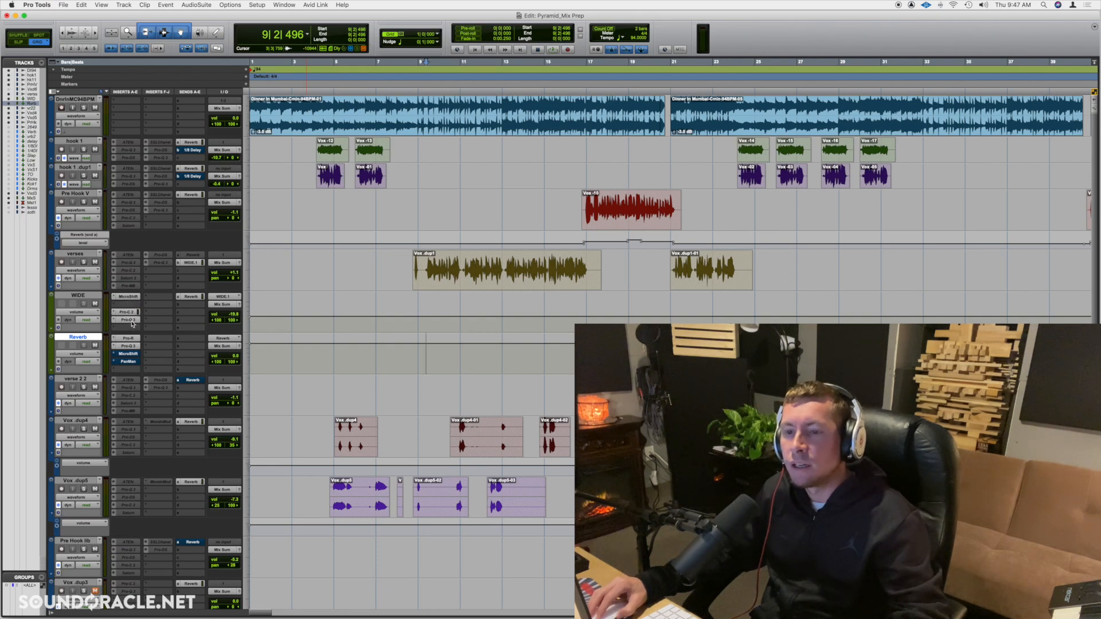
pyautogui.moveTo(130, 328); pyautogui.dragTo(129, 320)
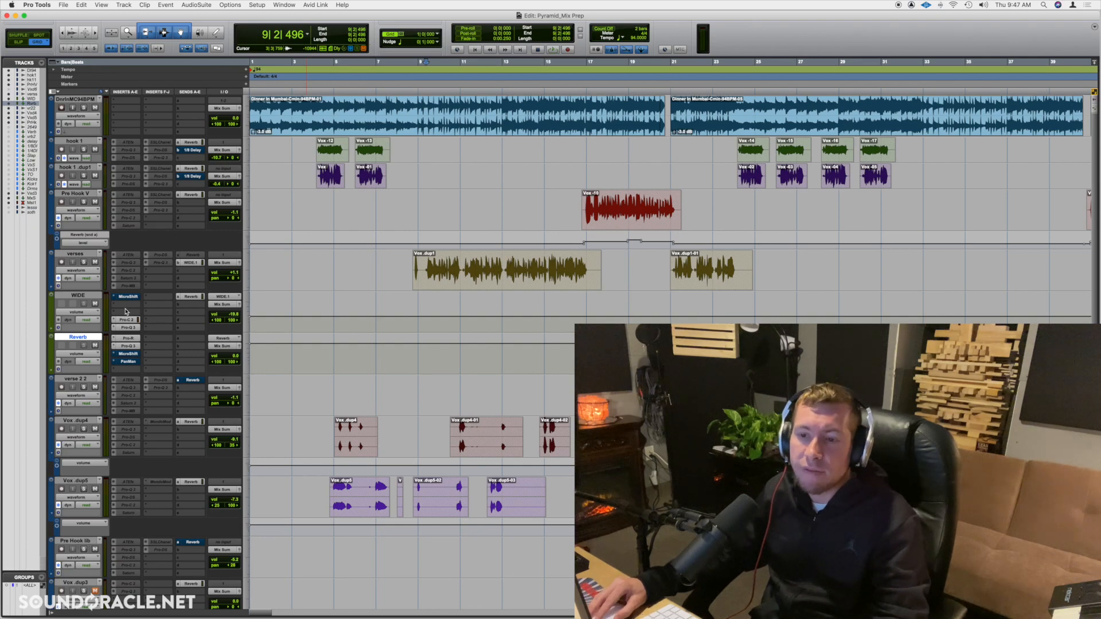
pyautogui.click(79, 254)
pyautogui.click(84, 262)
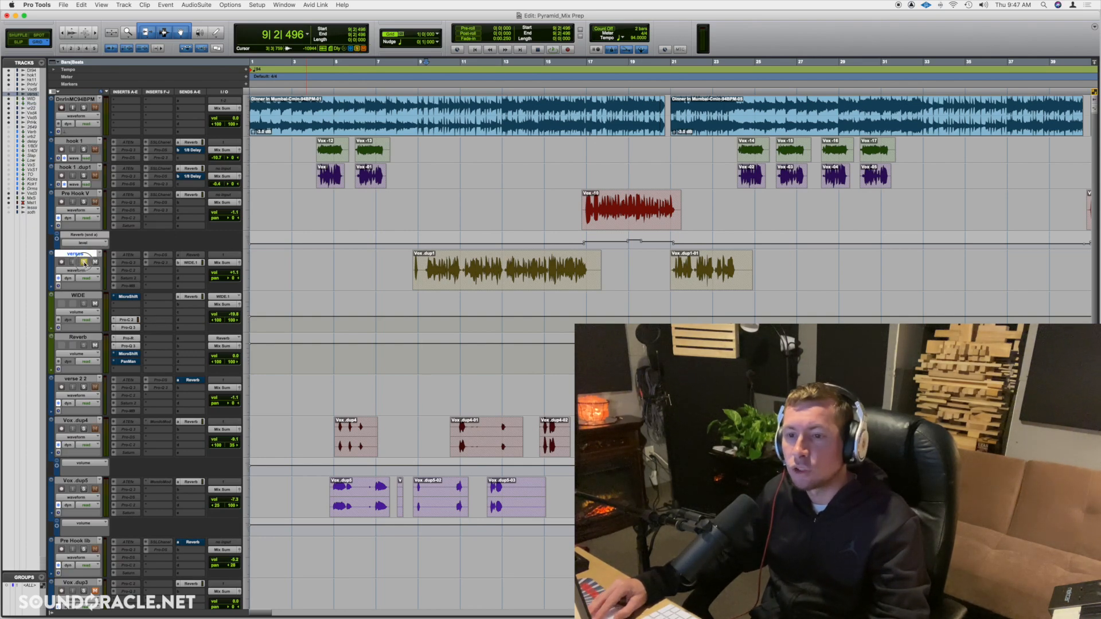
# Insert a stereo Mod Delay III in the empty space below MicroShift on the WIDE track.
pyautogui.click(122, 307)
pyautogui.moveTo(150, 304)
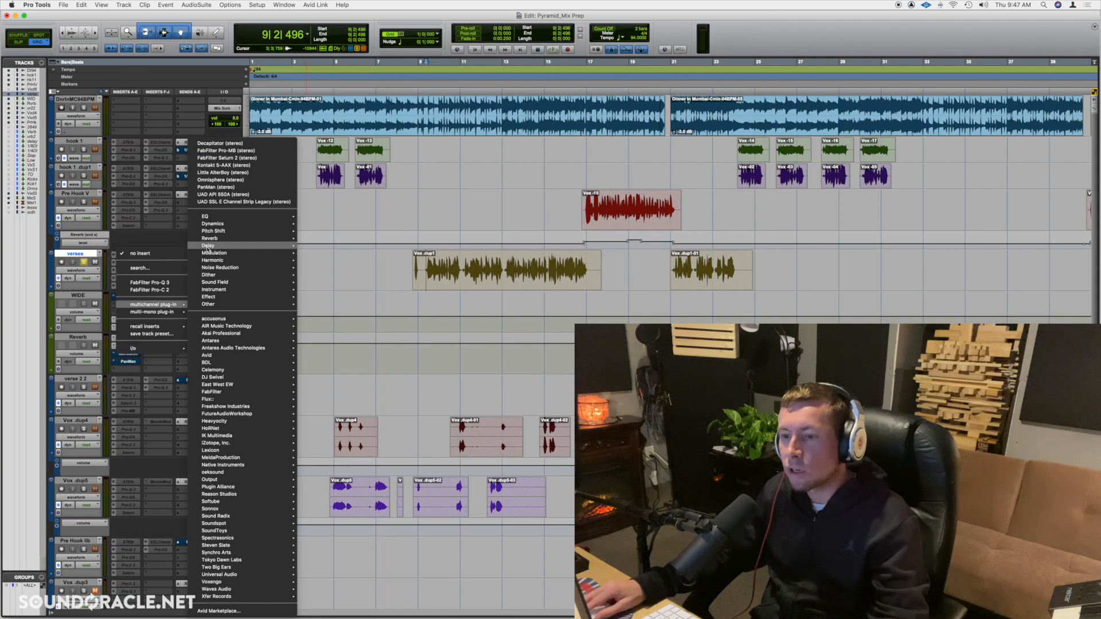
pyautogui.moveTo(208, 245)
pyautogui.click(331, 335)
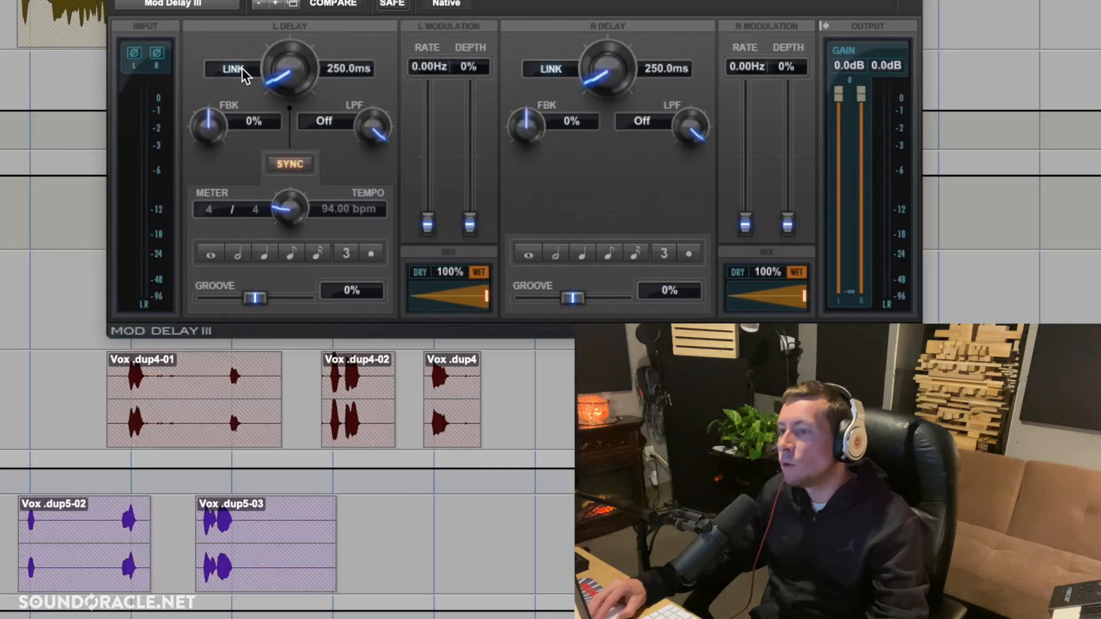
# Unlink Mod Delay III's two channels and set the left delay to 559 ms and the right to 355 ms.
pyautogui.click(370, 80)
pyautogui.click(242, 72)
pyautogui.click(232, 70)
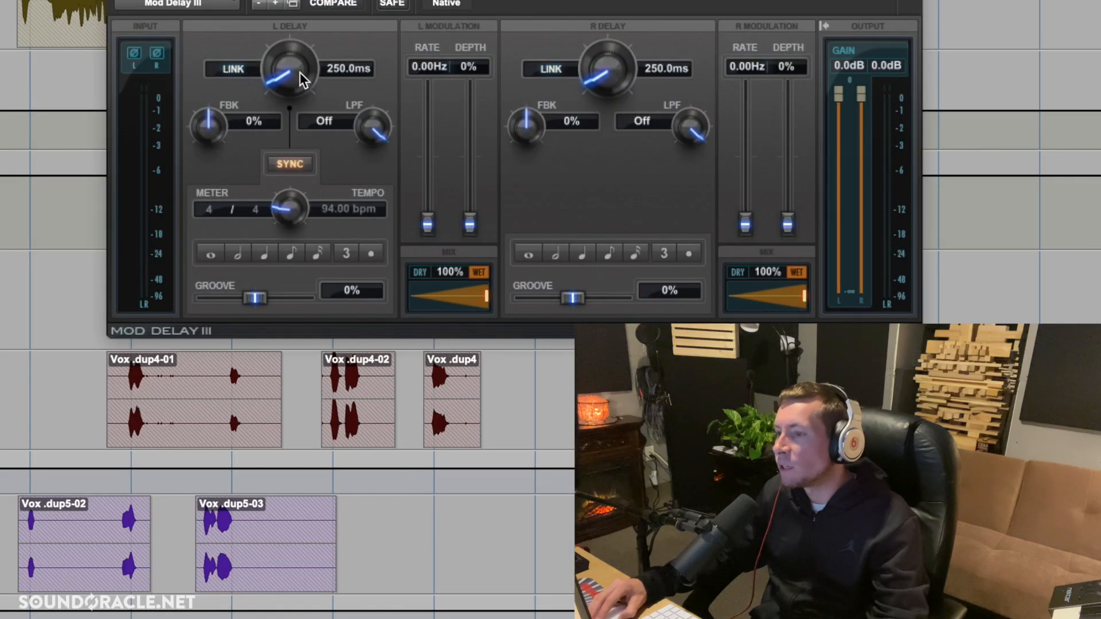
pyautogui.moveTo(293, 78); pyautogui.dragTo(293, 74)
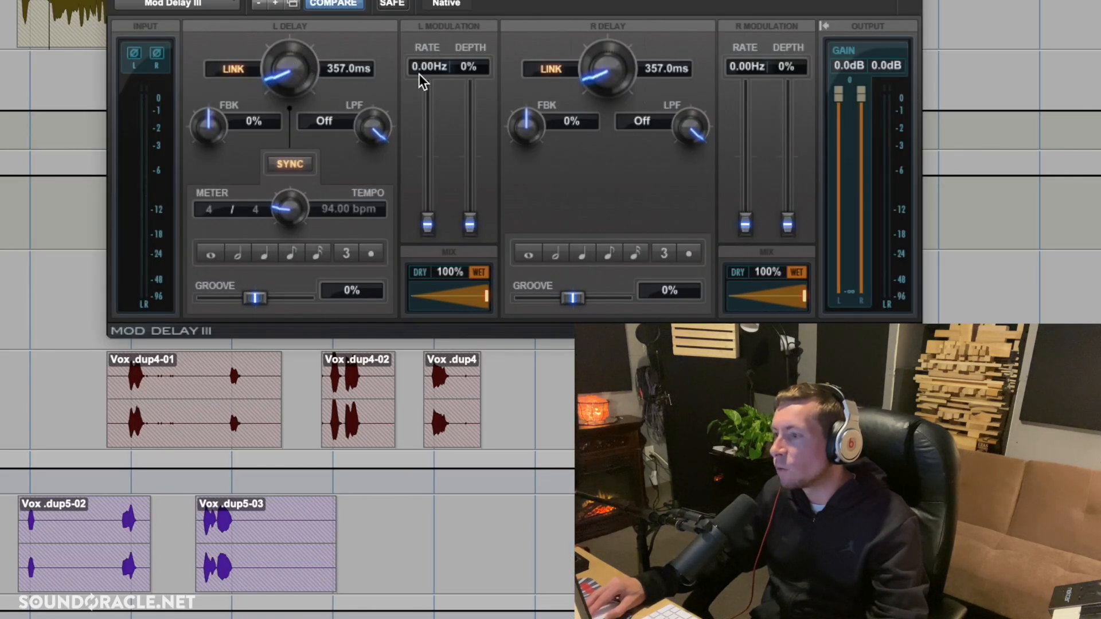
pyautogui.moveTo(279, 69); pyautogui.dragTo(343, 76)
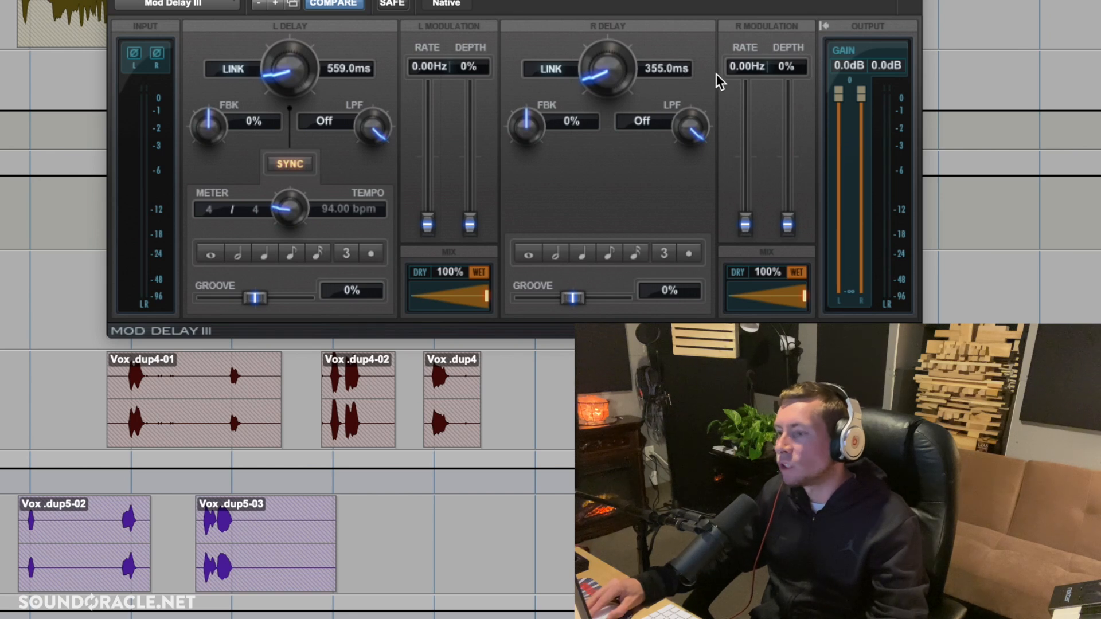
pyautogui.click(317, 255)
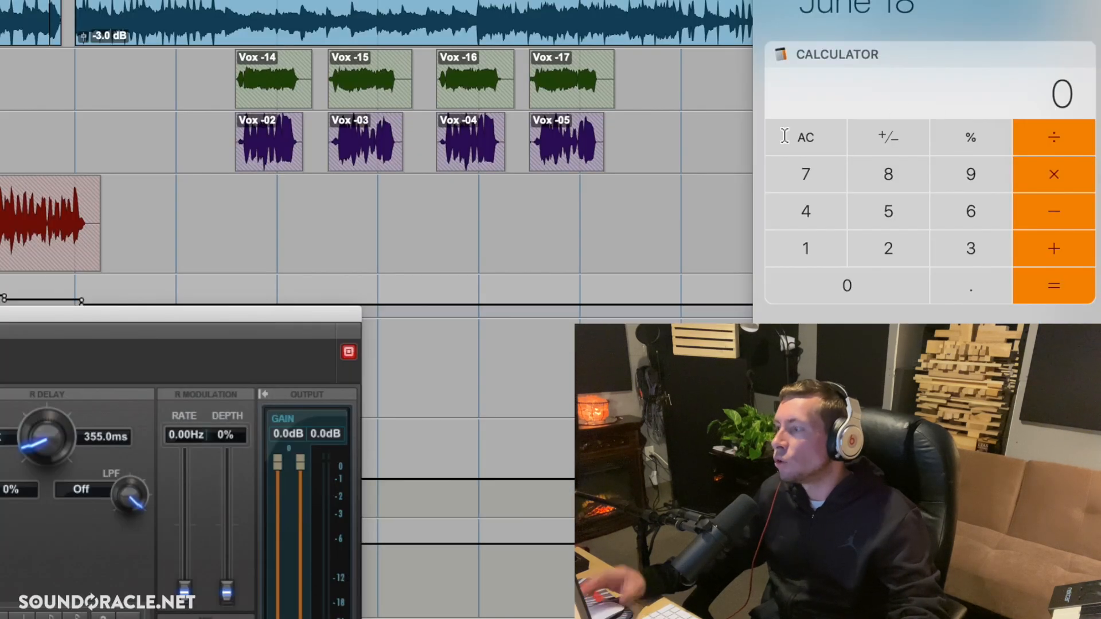
# Calculate 7500 divided by 94 and set Mod Delay III's left delay to 39.8 ms.
pyautogui.write('7500')
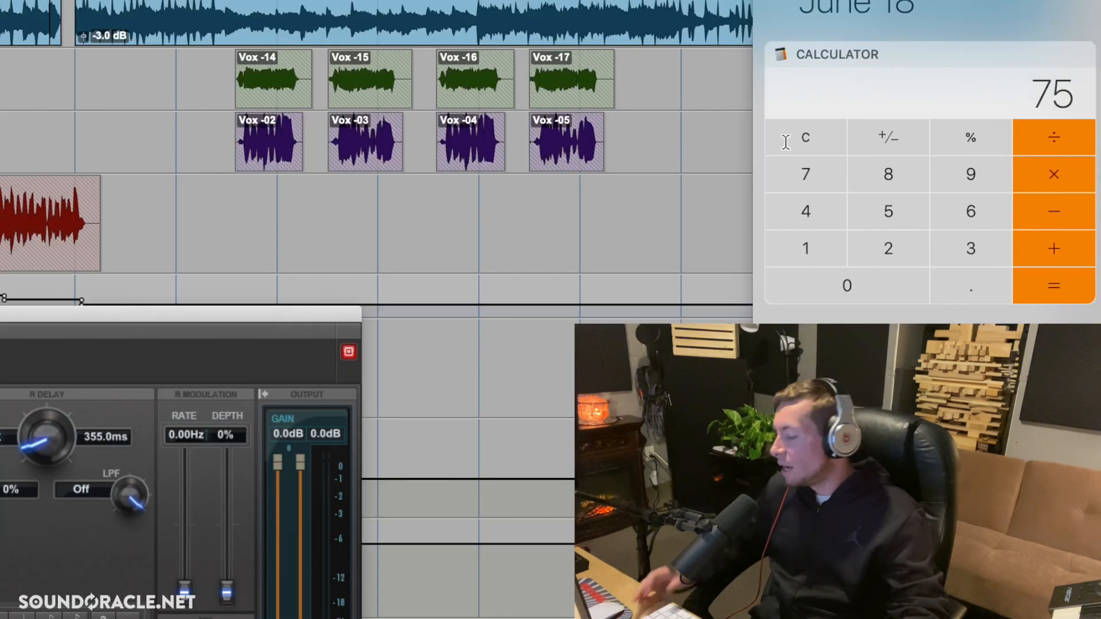
pyautogui.press('/')
pyautogui.write('94')
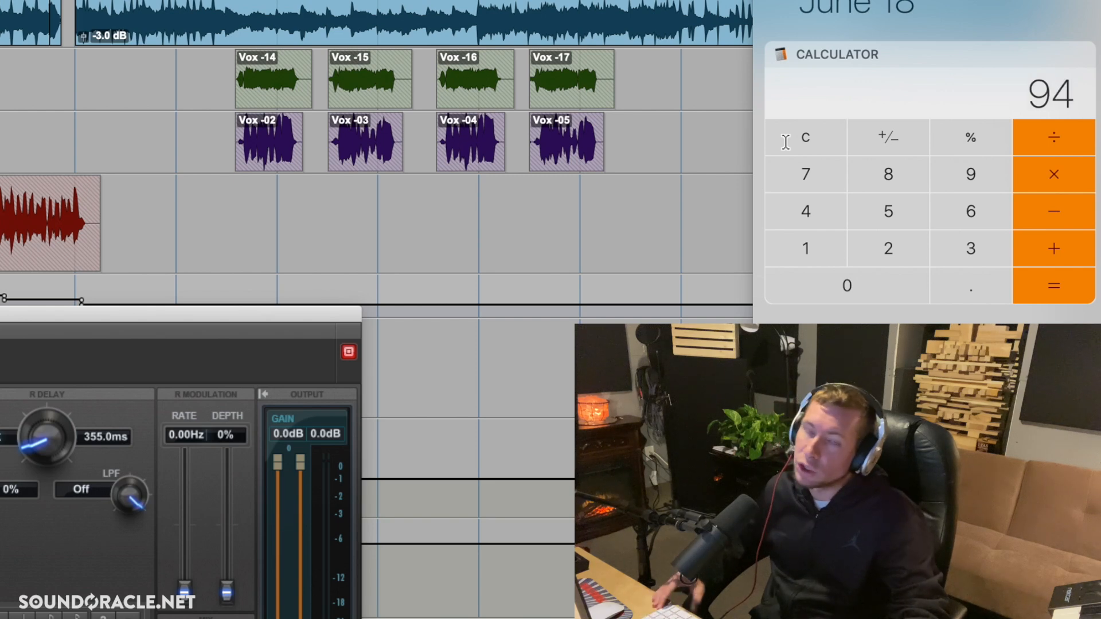
pyautogui.press('Return')
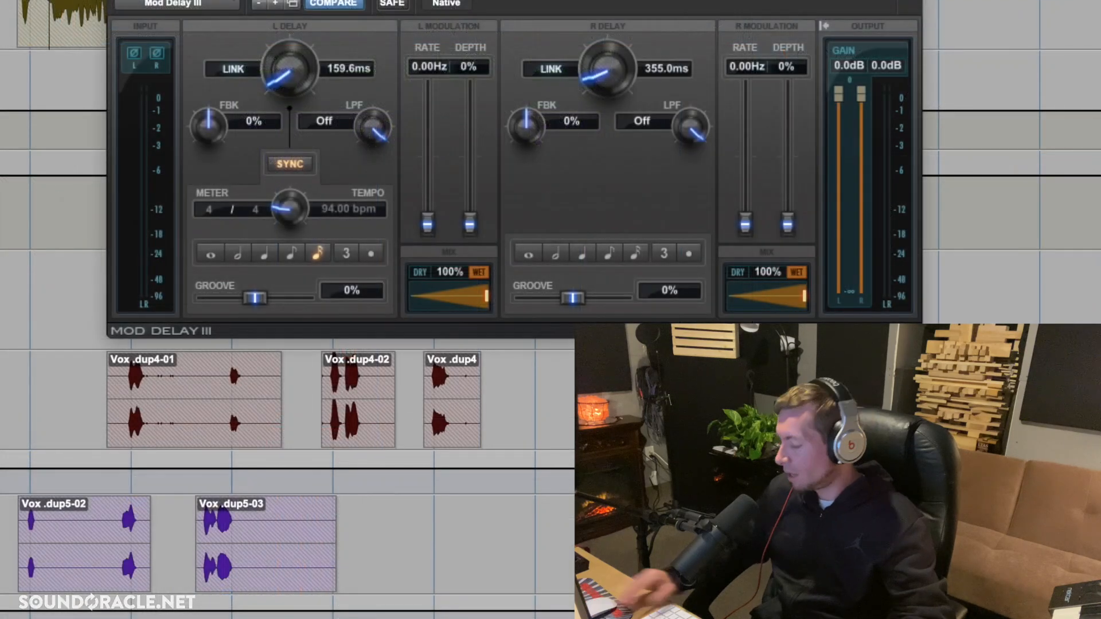
pyautogui.click(350, 70)
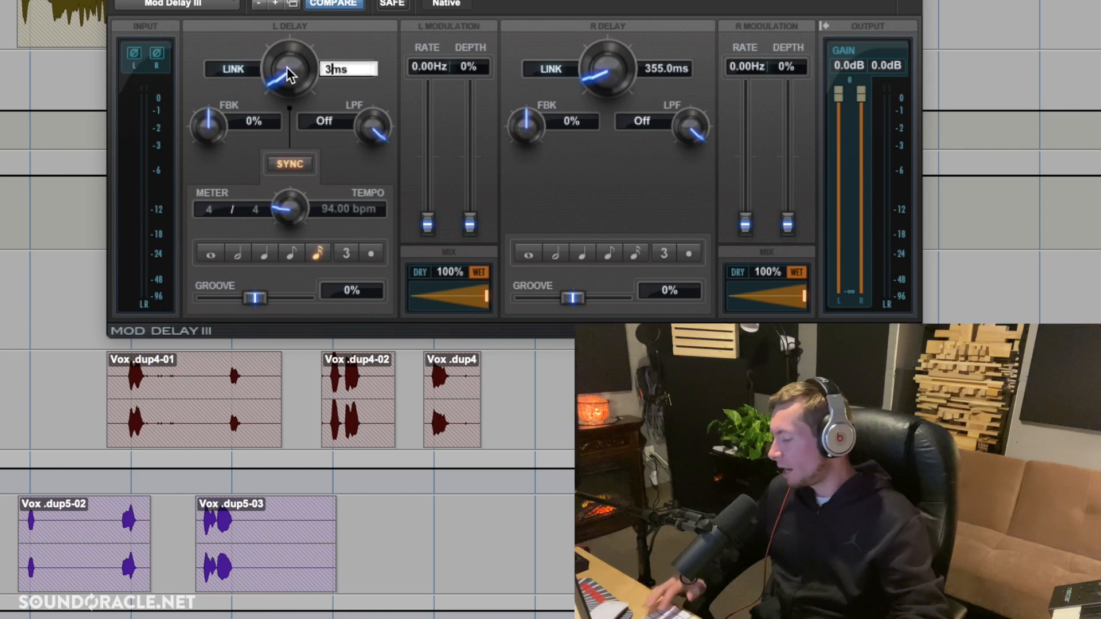
pyautogui.write('39.8')
pyautogui.press('Return')
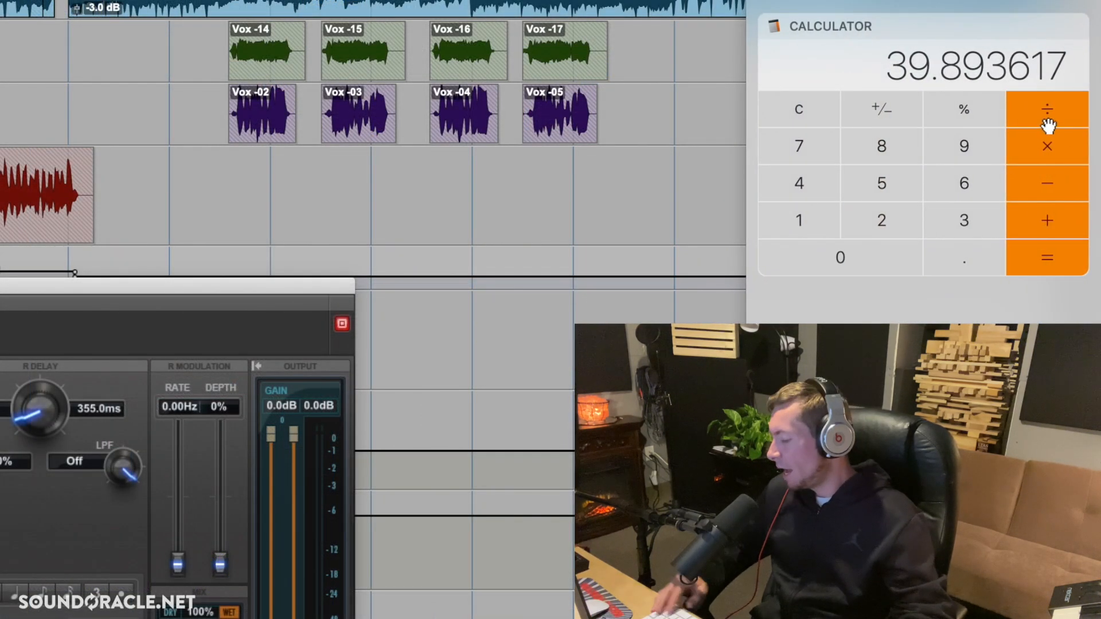
# Divide the calculator result by 2 and try a right delay of 19.8 ms in Mod Delay III.
pyautogui.click(1047, 119)
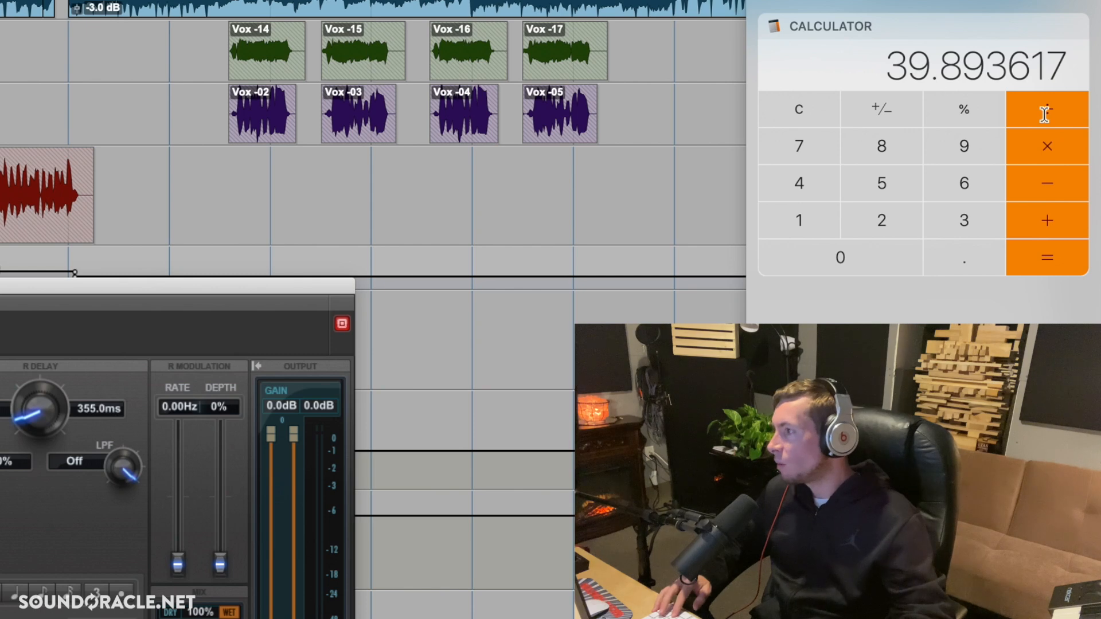
pyautogui.press('/')
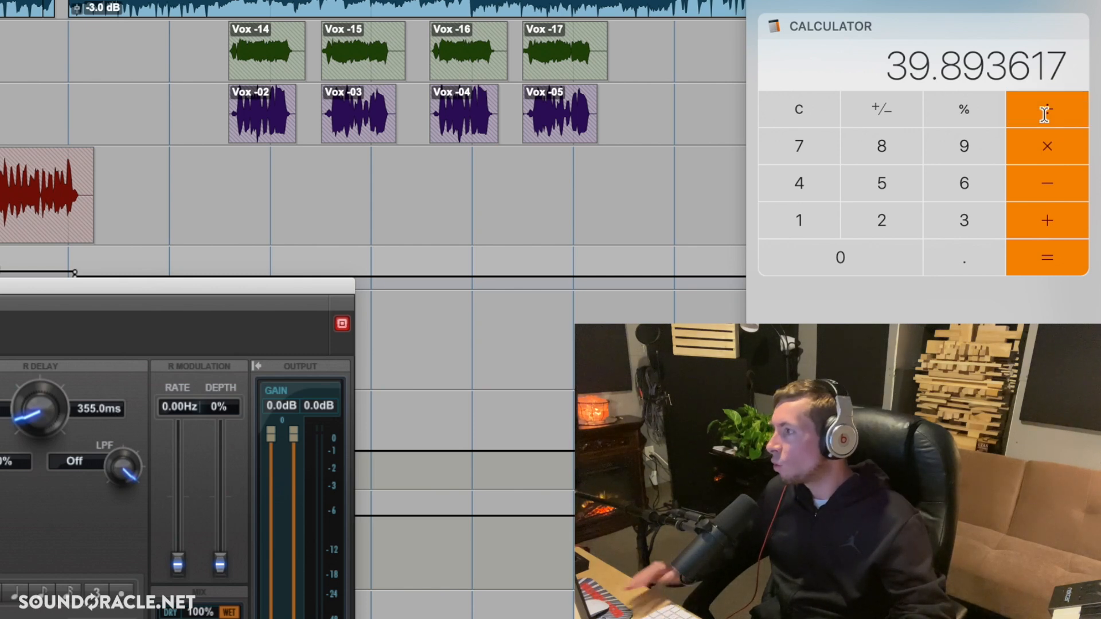
pyautogui.press('2')
pyautogui.press('Return')
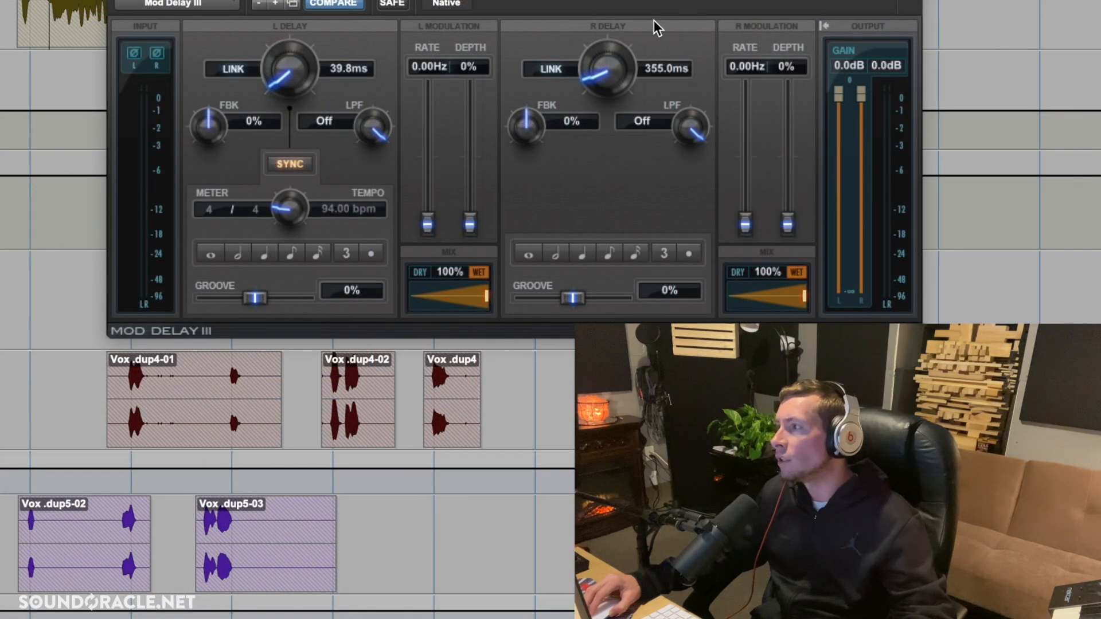
pyautogui.click(653, 67)
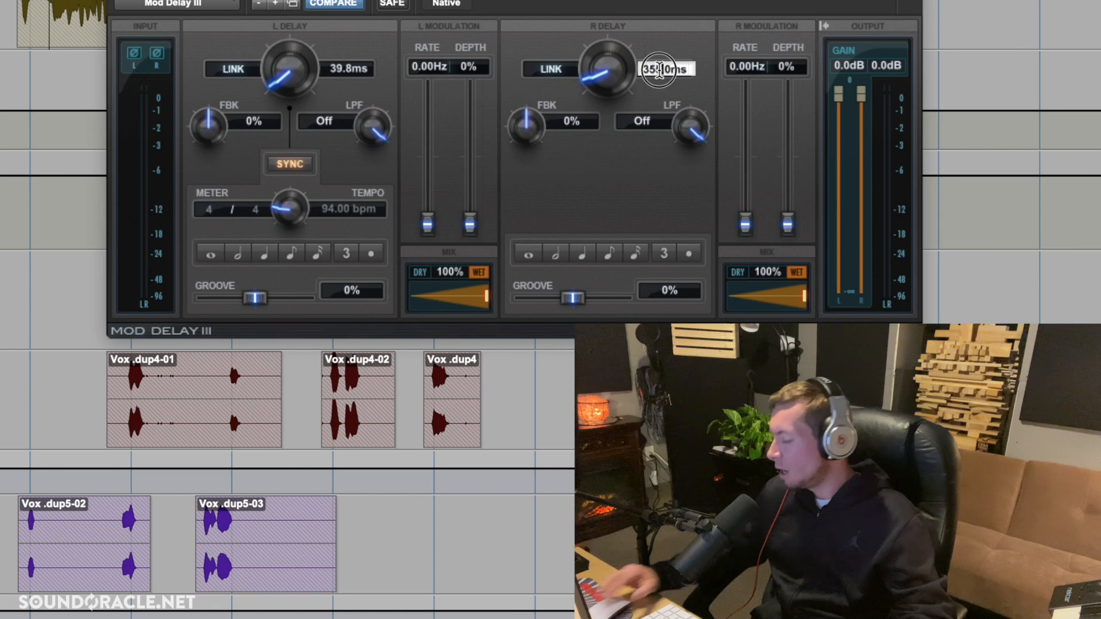
pyautogui.write('19.8')
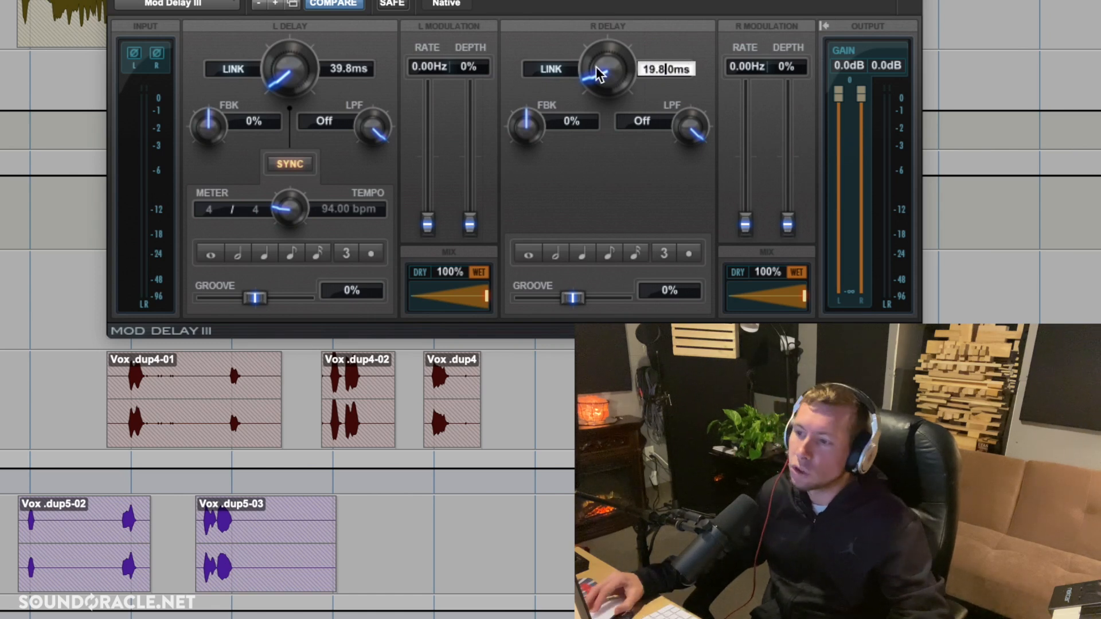
pyautogui.press('Return')
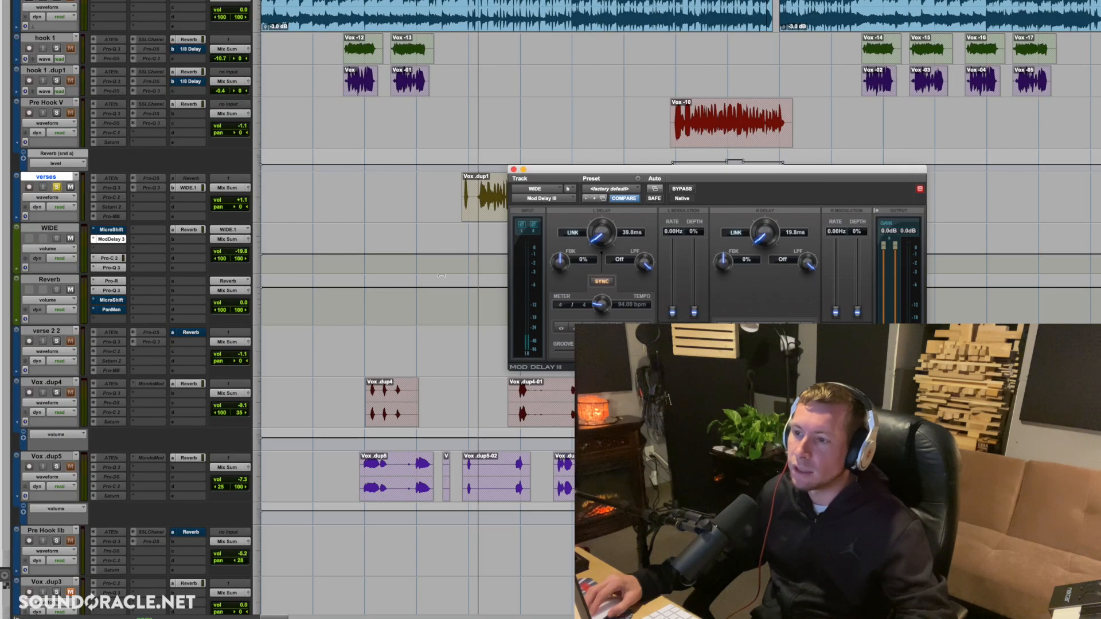
# Compare the verses with the WIDE track muted and unmuted during playback.
pyautogui.click(71, 240)
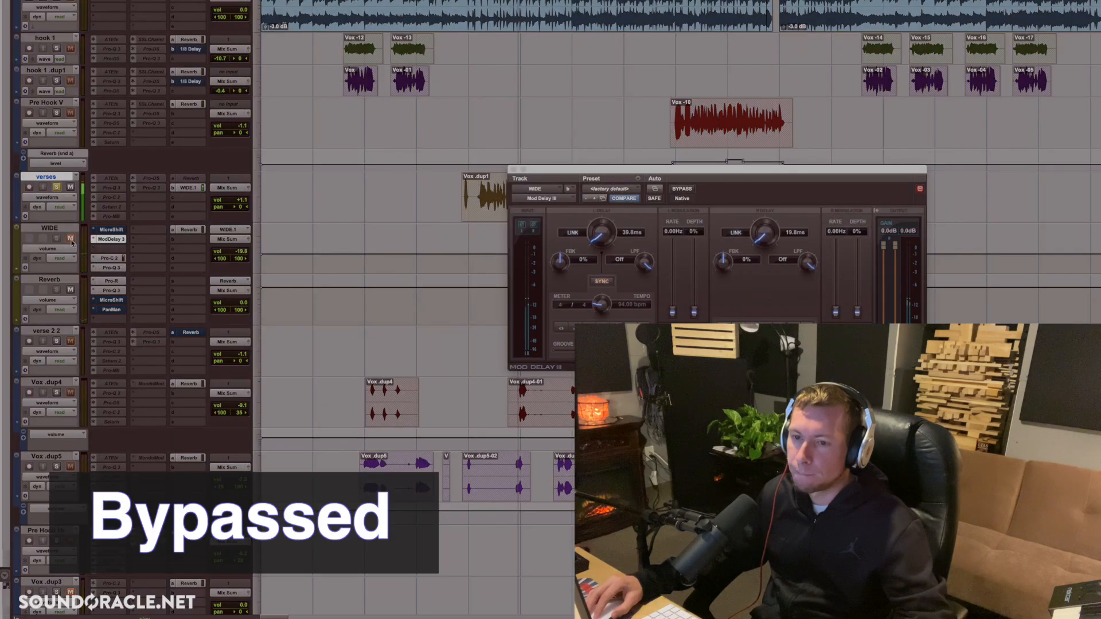
pyautogui.click(71, 240)
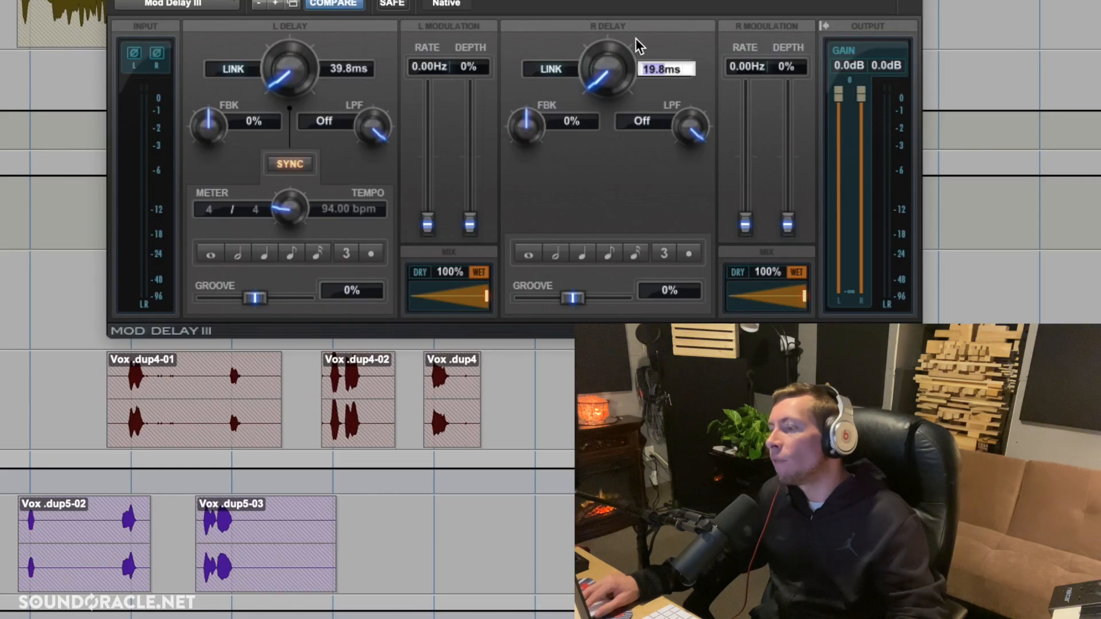
pyautogui.press('Return')
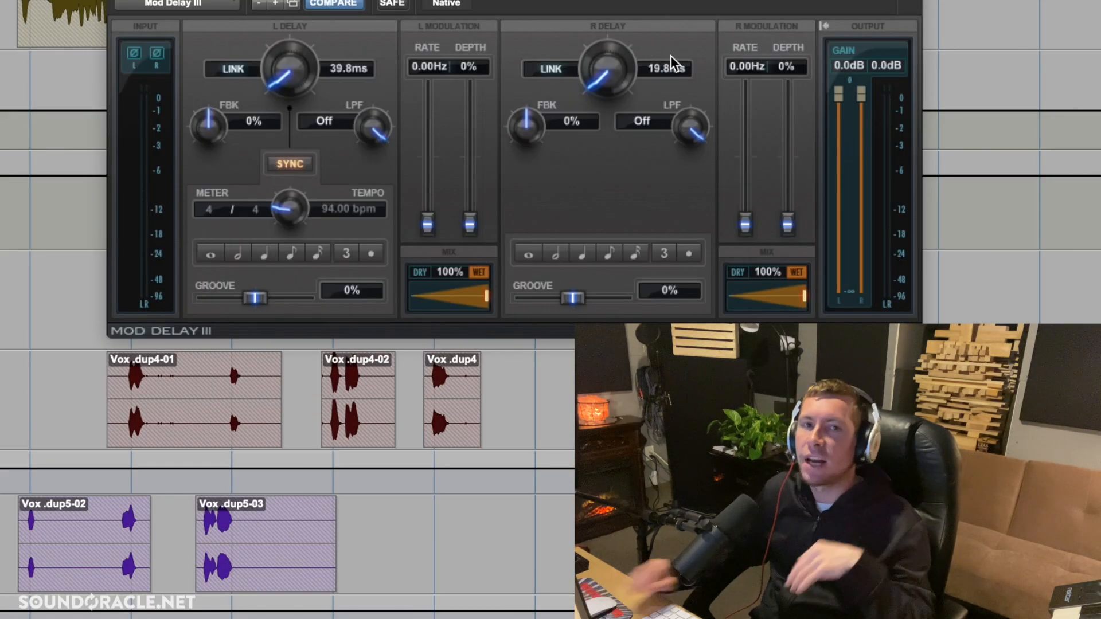
# Set Mod Delay III's right delay to 29.8 ms and play the verses.
pyautogui.click(662, 68)
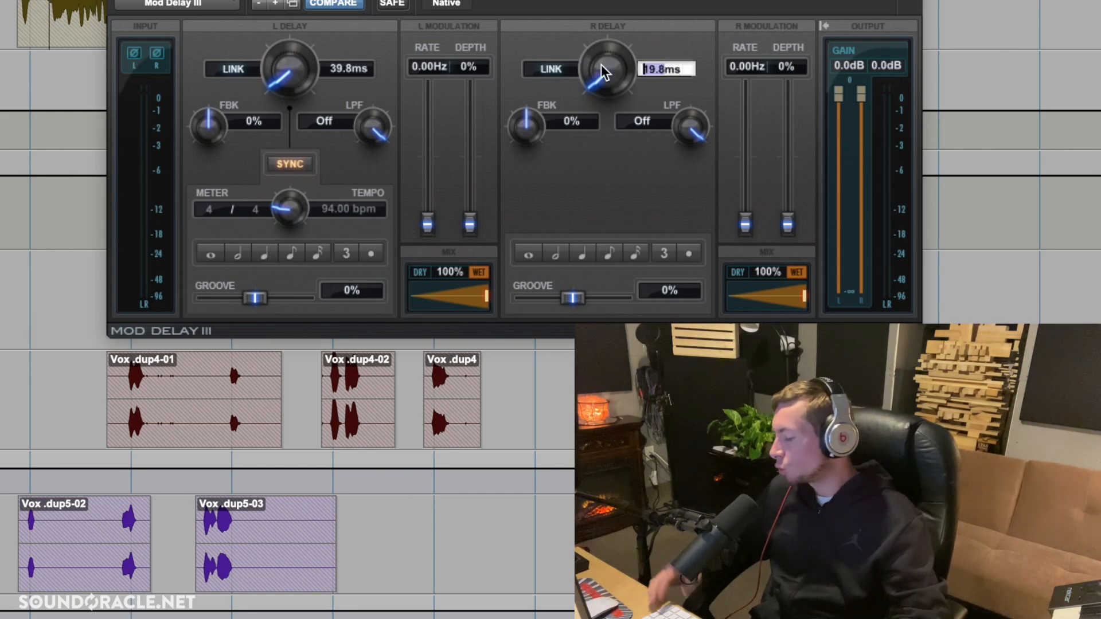
pyautogui.write('29.8')
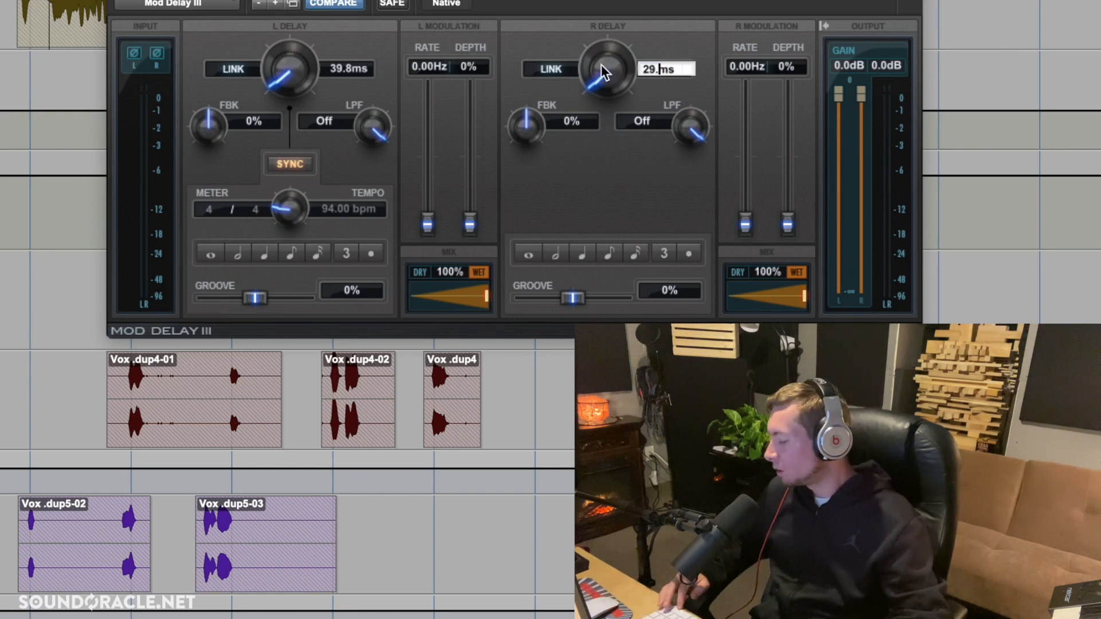
pyautogui.press('Return')
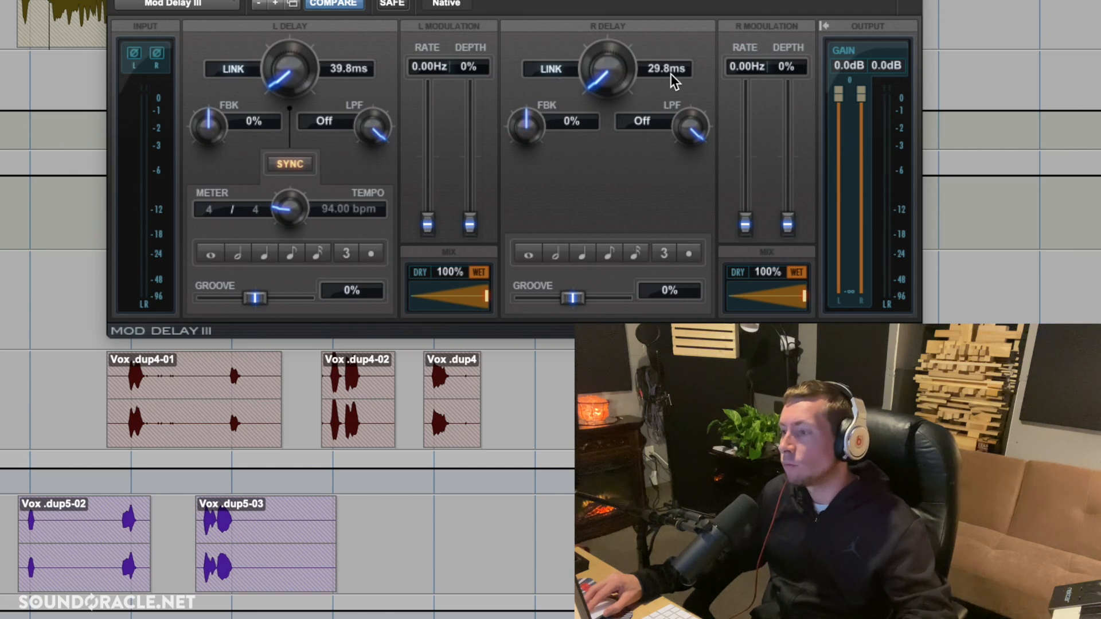
pyautogui.press('space')
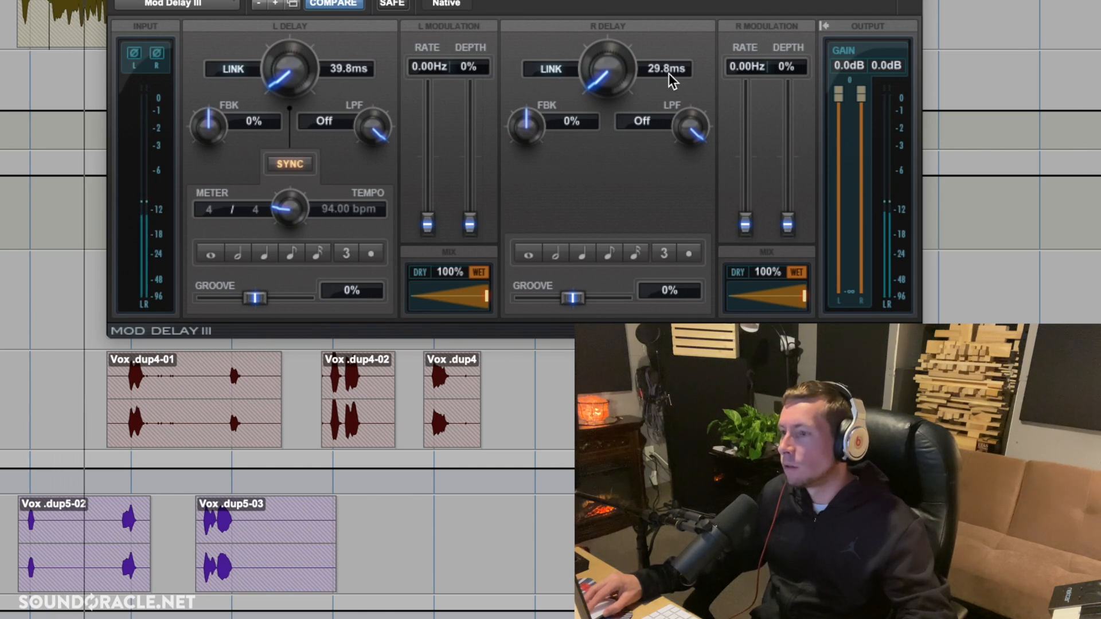
# Try a right delay of 49.8 ms in Mod Delay III and return it to 29.8 ms.
pyautogui.click(667, 69)
pyautogui.doubleClick(667, 69)
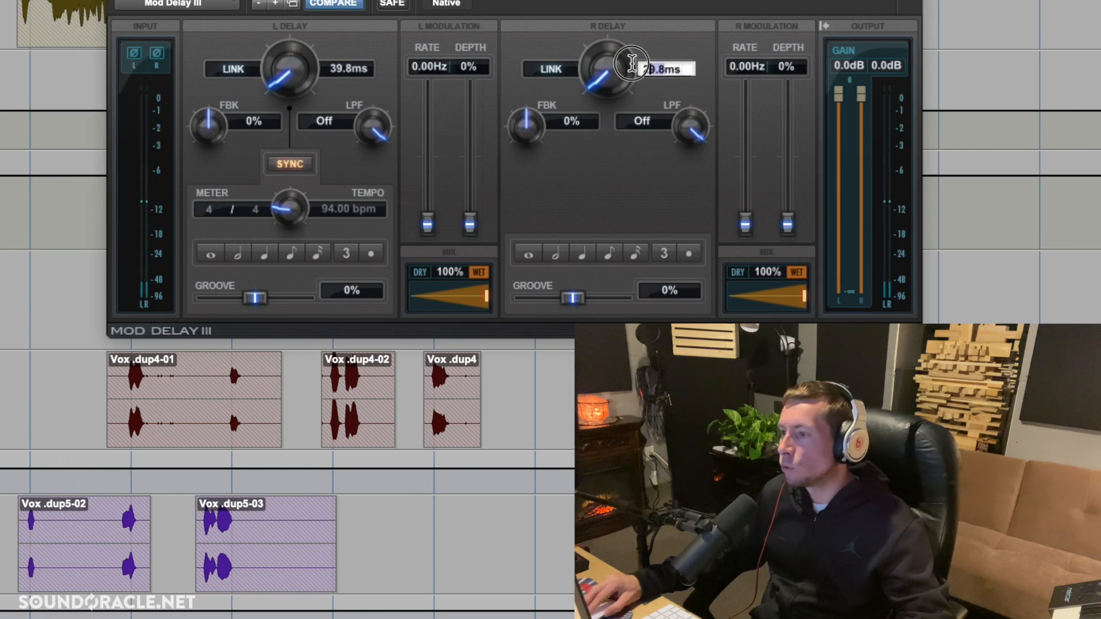
pyautogui.write('49.8')
pyautogui.press('Return')
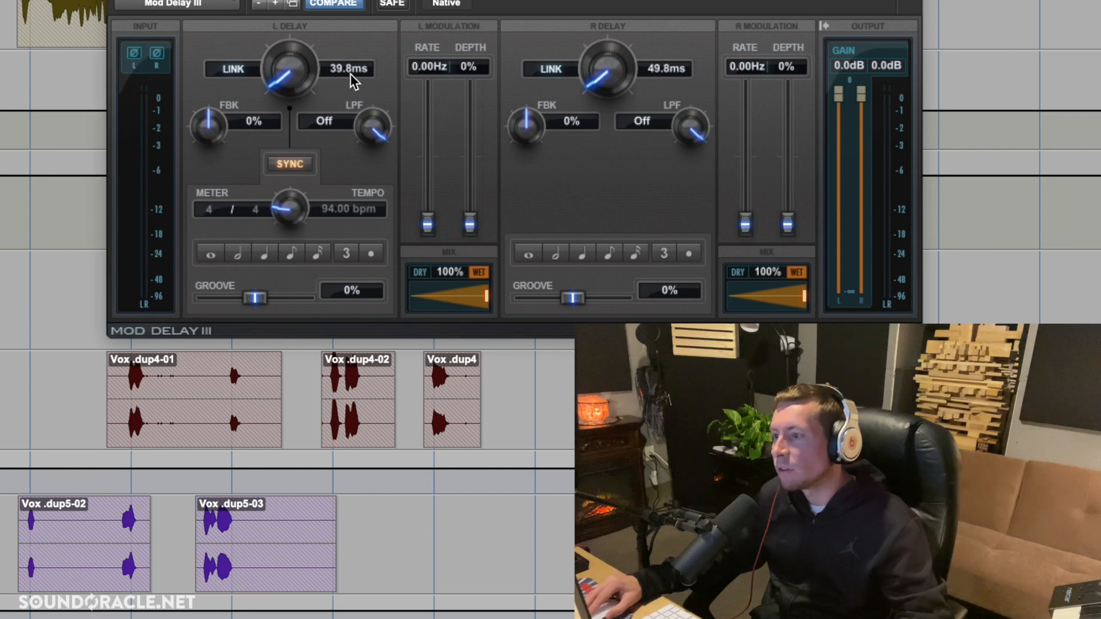
pyautogui.click(656, 68)
pyautogui.press('BackSpace')
pyautogui.write('2')
pyautogui.press('Return')
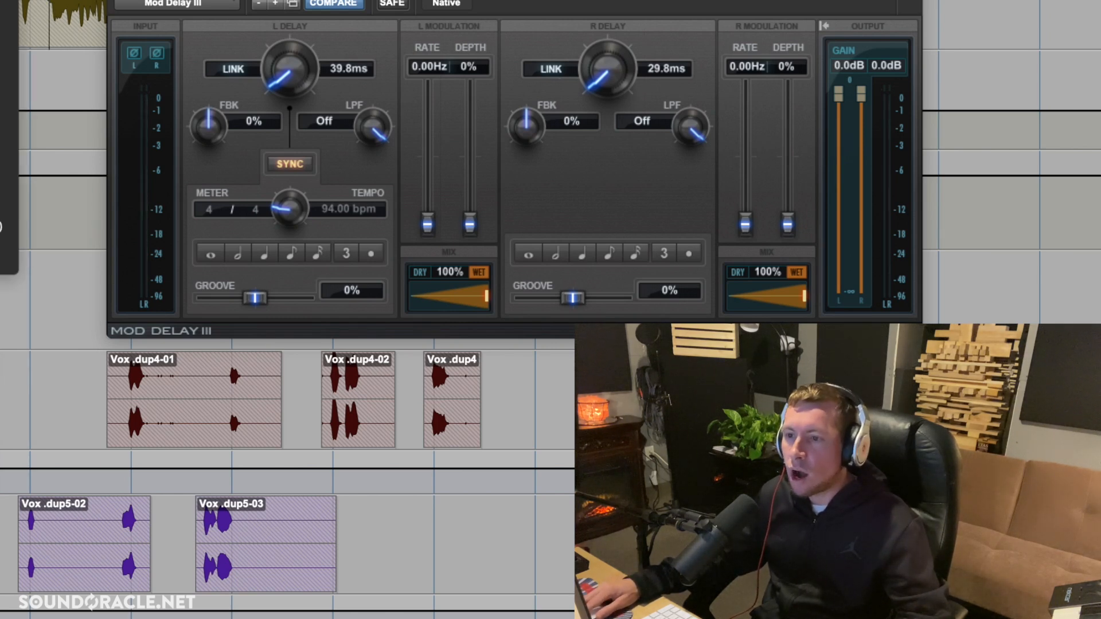
# Insert a stereo Pitch II below Mod Delay III on the WIDE track and unlink its left and right pitch shifts.
pyautogui.click(5, 156)
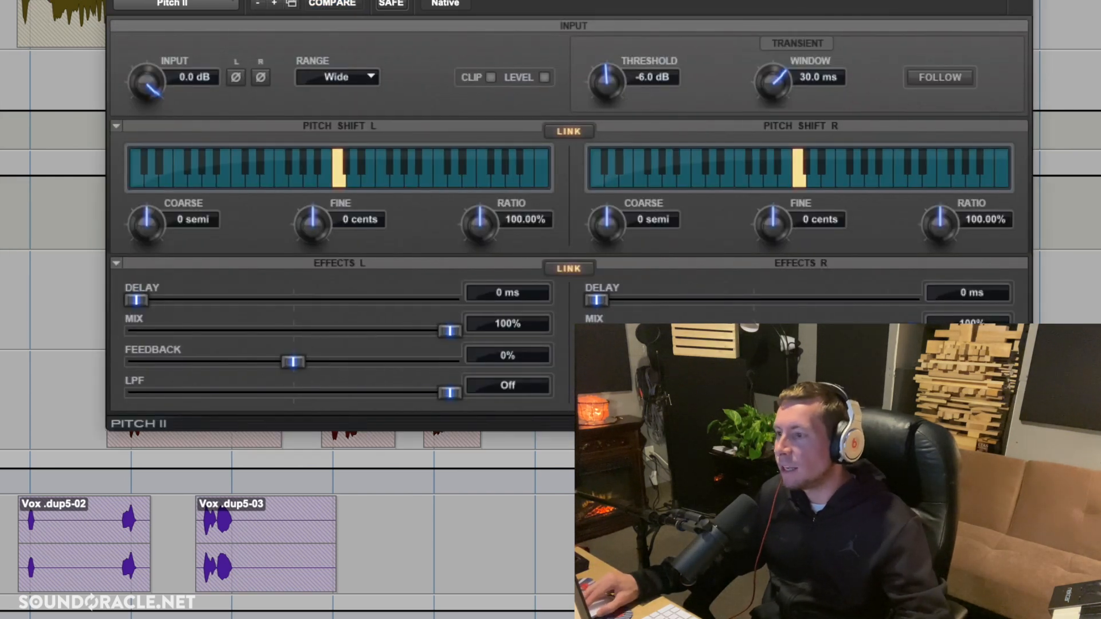
pyautogui.moveTo(546, 3); pyautogui.dragTo(503, 0)
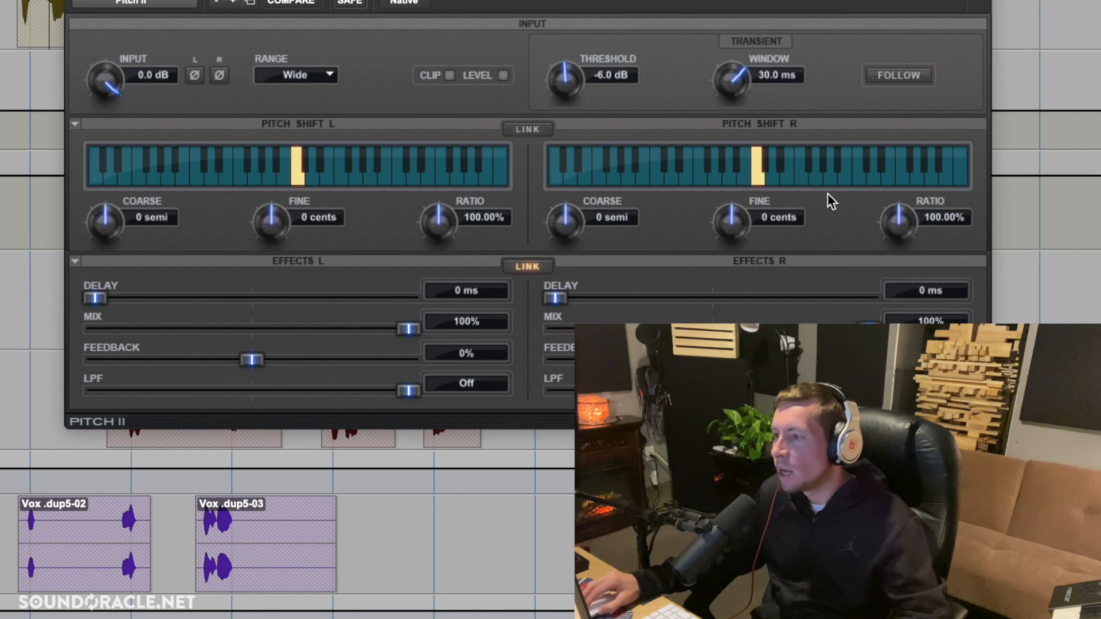
pyautogui.scroll(-1, 764, 163)
# Try Pitch II's right channel at 1 and -1 semitones, comparing the sound with the plug-in bypassed and active.
pyautogui.click(766, 165)
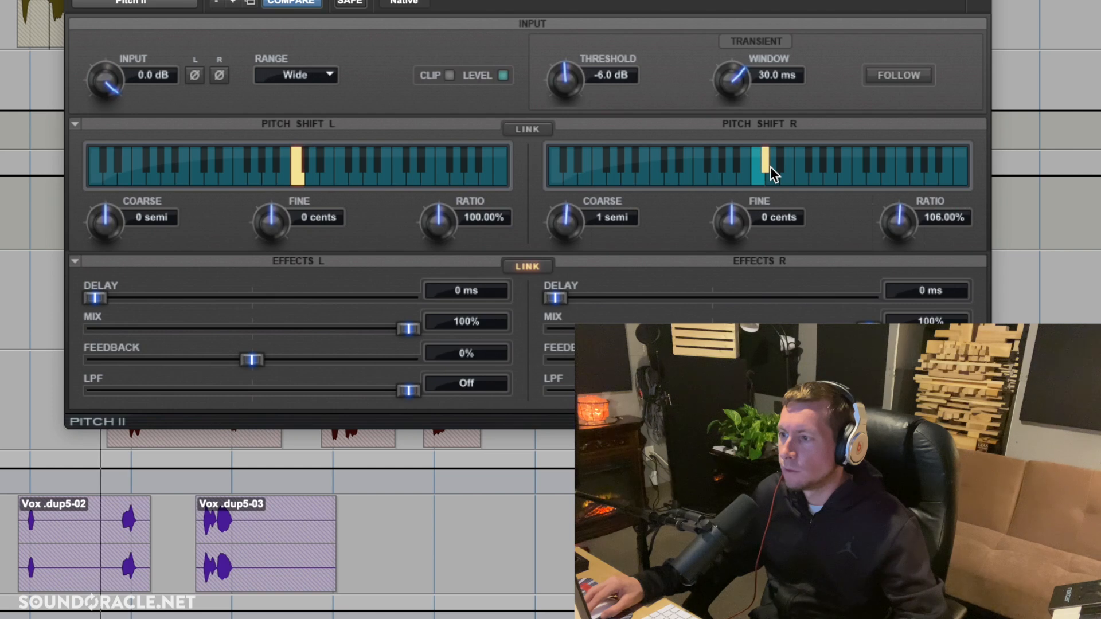
pyautogui.click(743, 172)
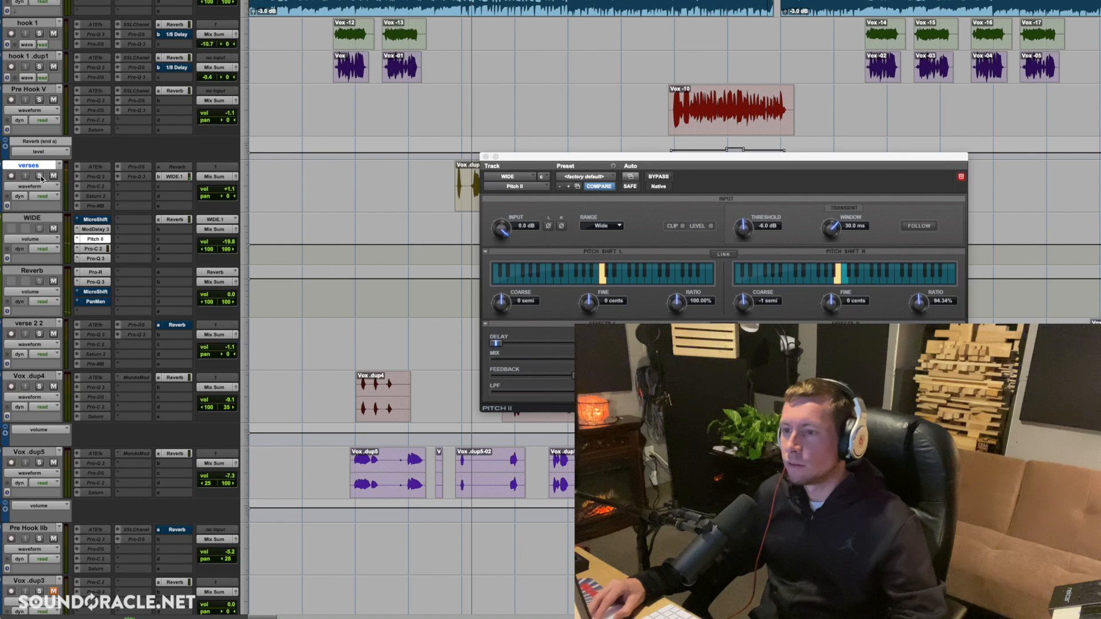
pyautogui.click(662, 177)
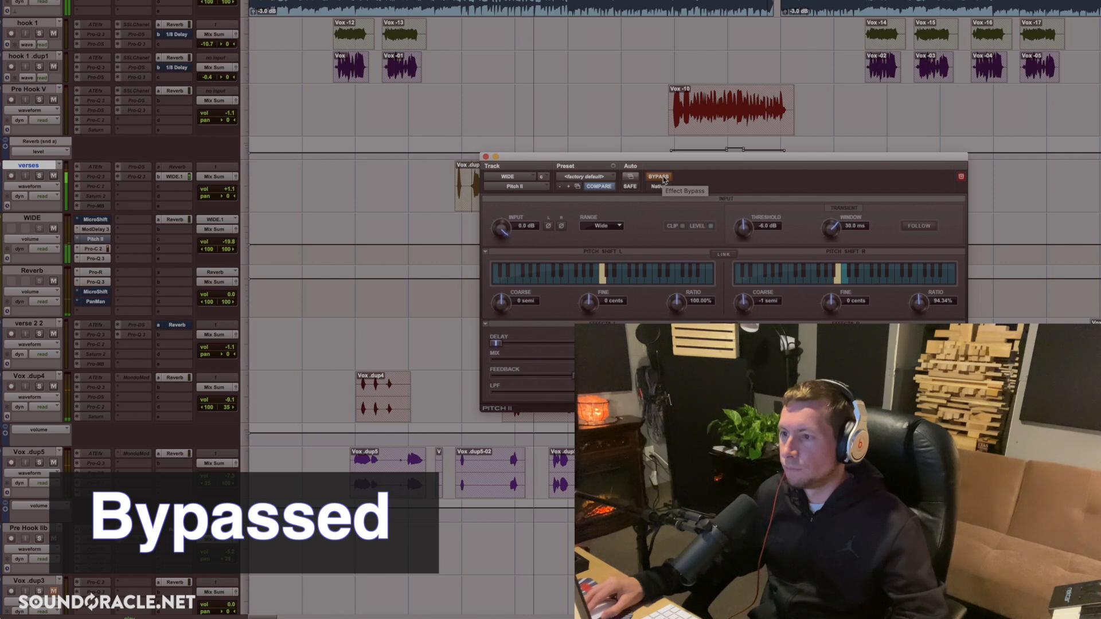
pyautogui.click(664, 179)
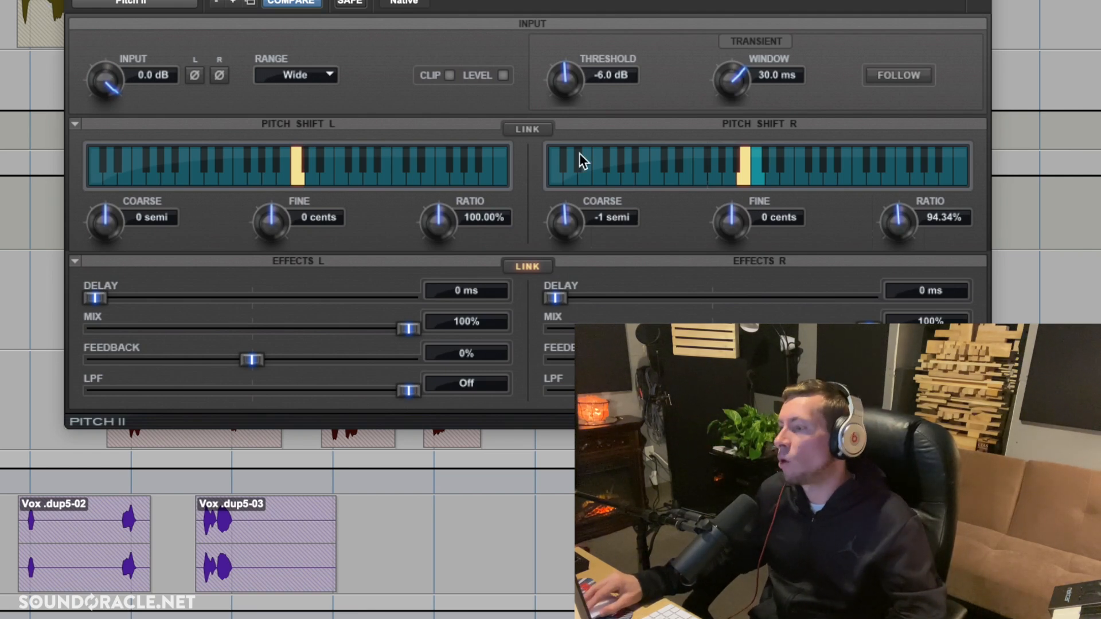
# Reset the right pitch shift to 0 semitones, try the left at -1 semitone and return it to 0.
pyautogui.click(758, 176)
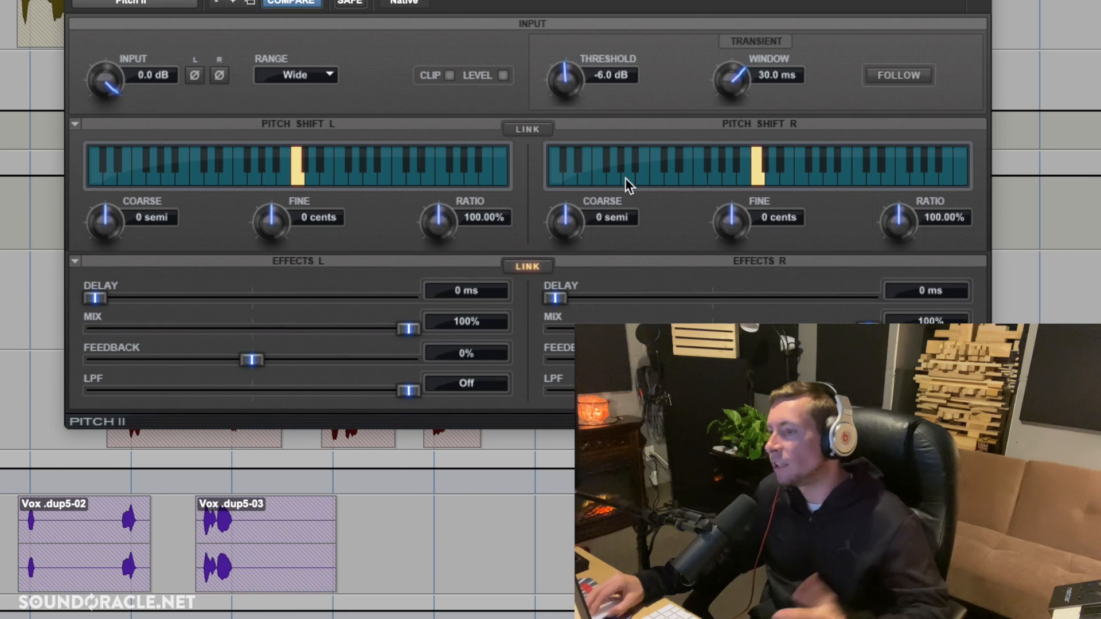
pyautogui.click(279, 178)
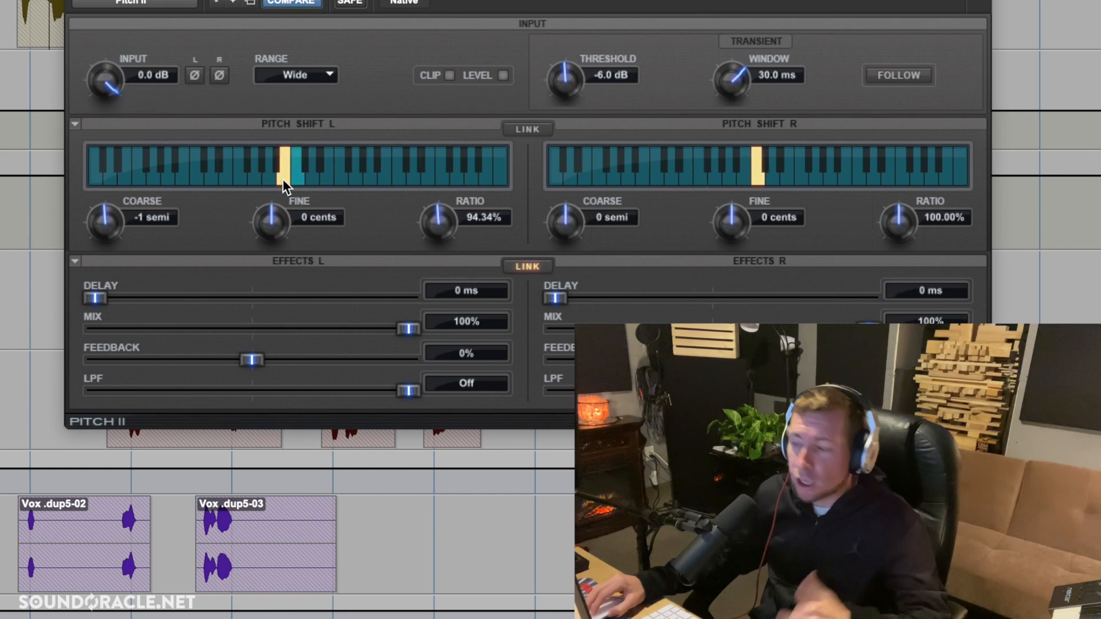
pyautogui.click(298, 179)
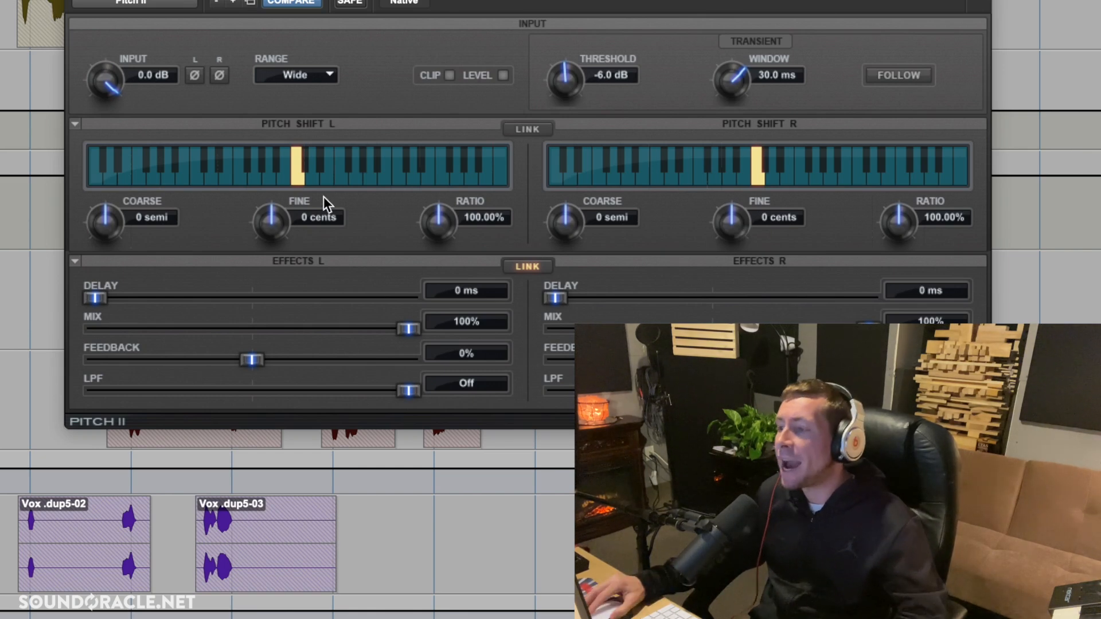
# Set Pitch II's fine tuning to -38 cents left and 33 cents right while auditioning the verses, and close the plug-in.
pyautogui.moveTo(747, 213); pyautogui.dragTo(753, 202)
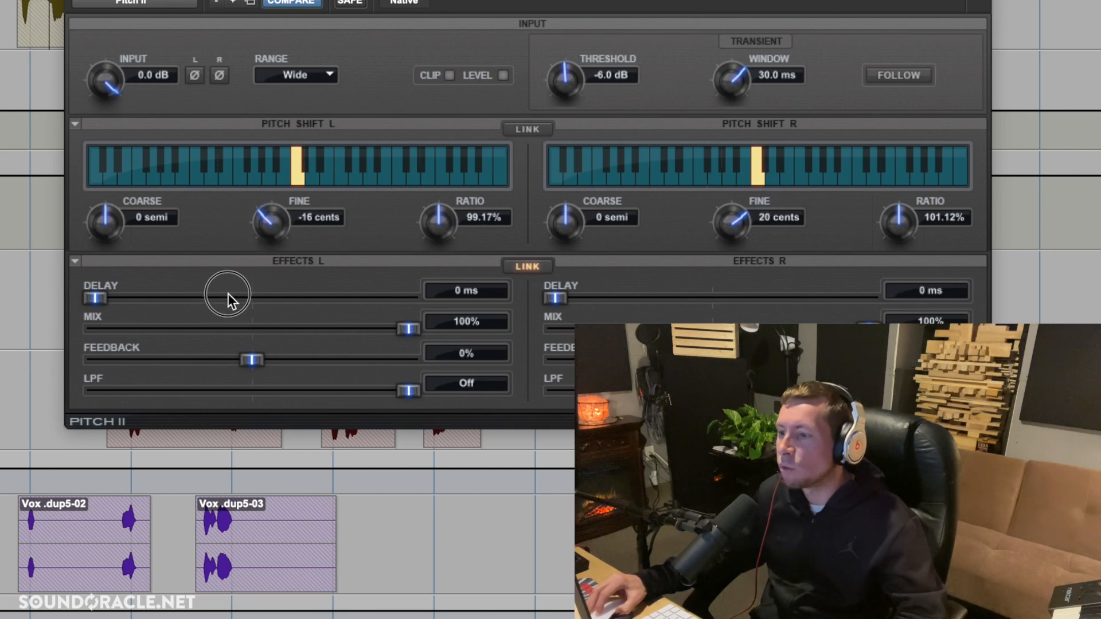
pyautogui.moveTo(264, 225); pyautogui.dragTo(262, 229)
pyautogui.press('space')
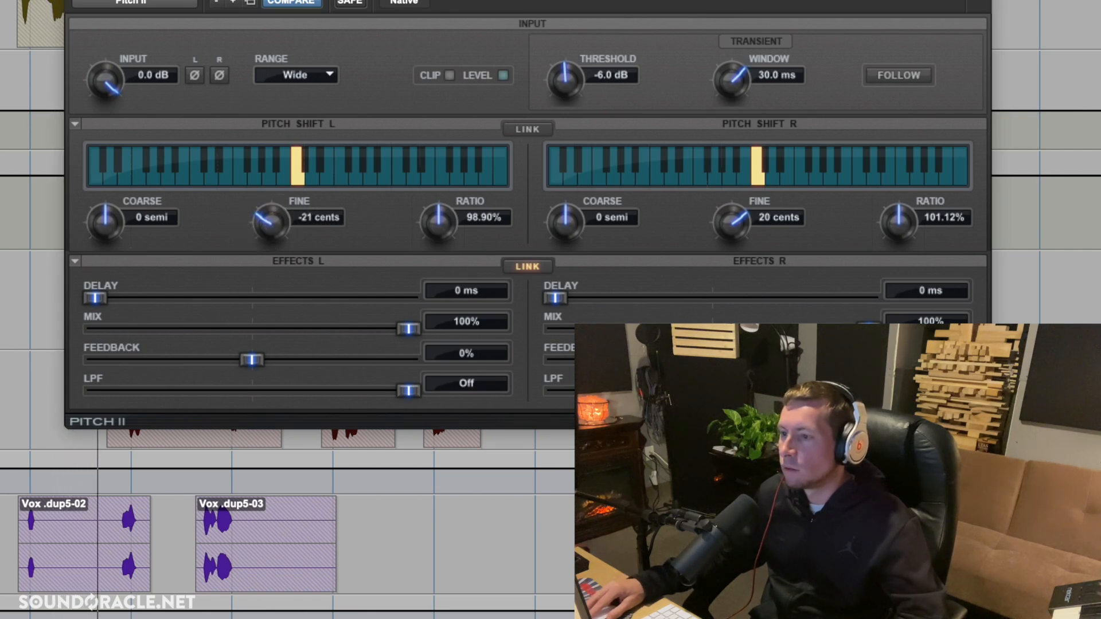
pyautogui.moveTo(270, 225); pyautogui.dragTo(268, 254)
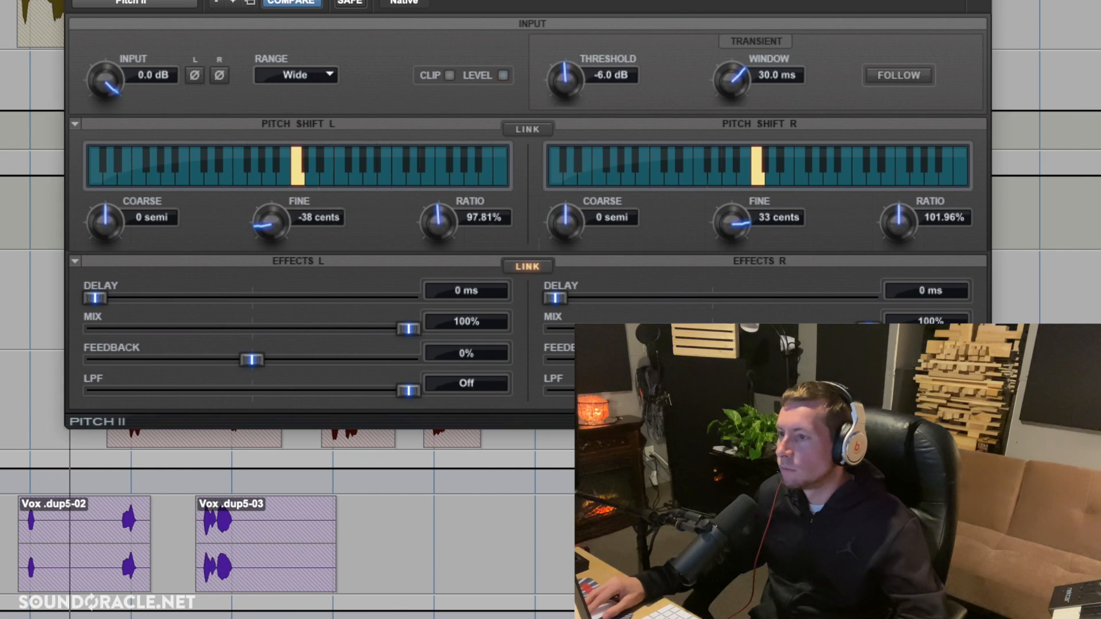
pyautogui.press('space')
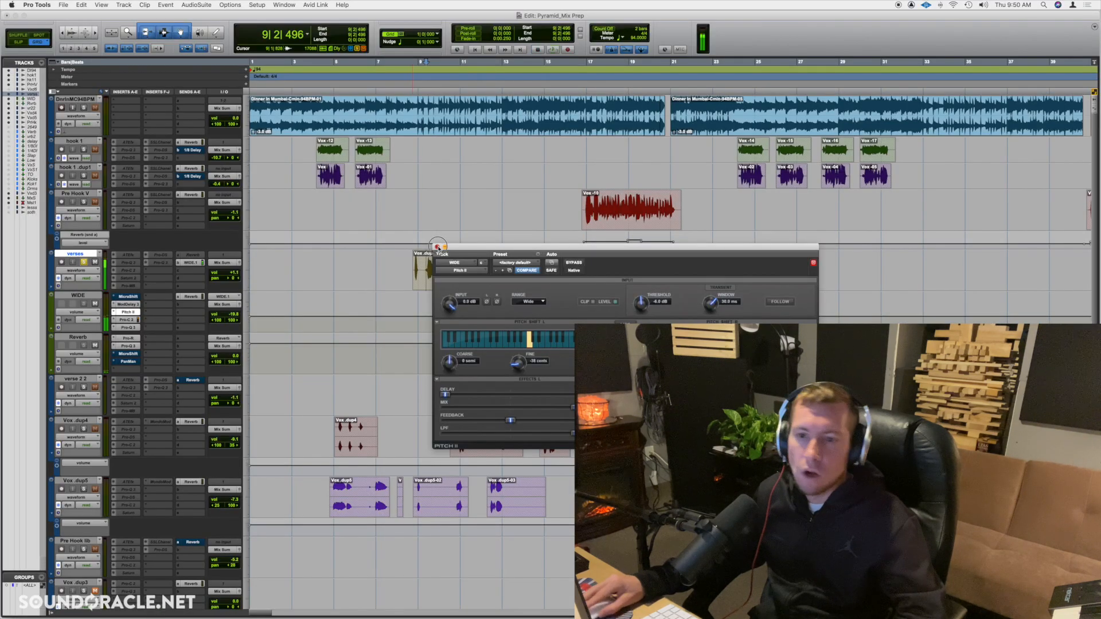
pyautogui.click(438, 246)
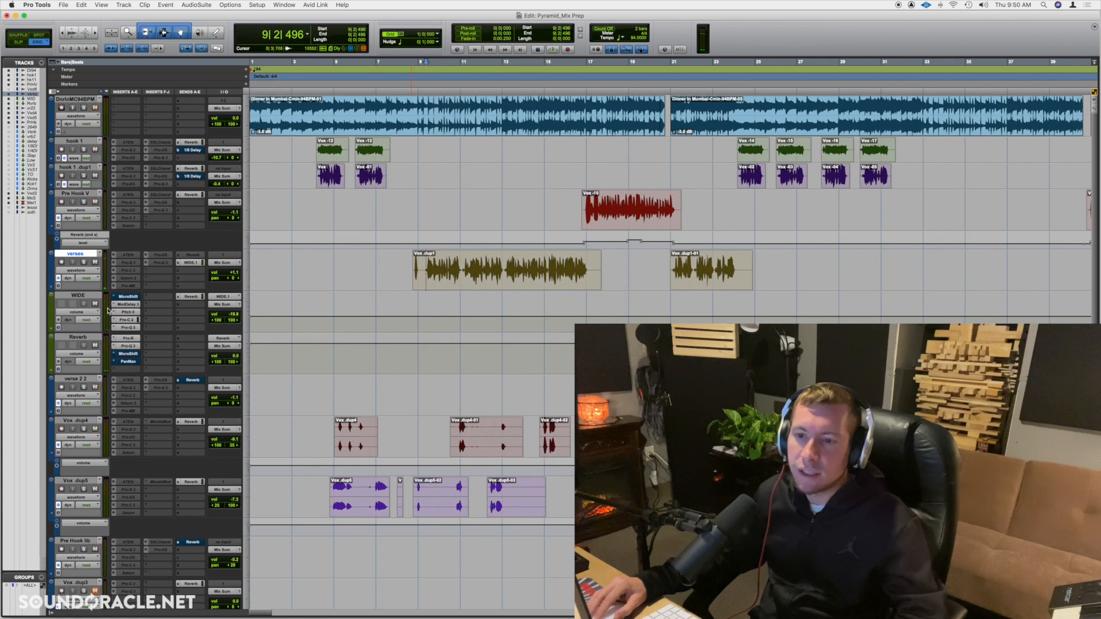
# Reduce Pitch II's detuning on the WIDE track to -22 cents left and a smaller right fine shift, auditioning the verses with the plug-in closed.
pyautogui.press('space')
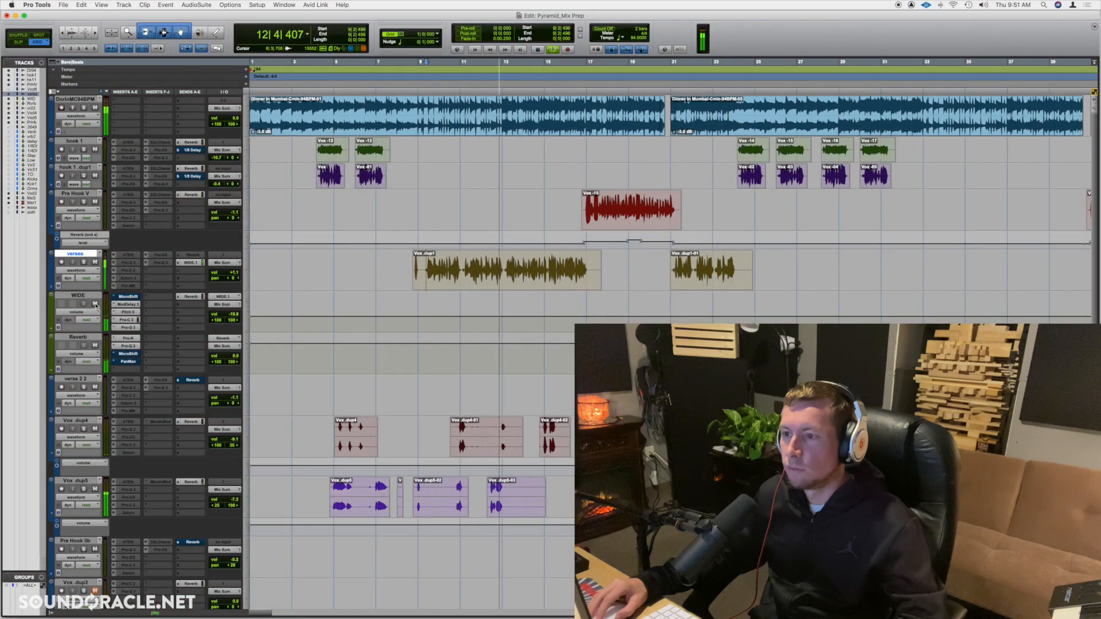
pyautogui.click(137, 312)
pyautogui.moveTo(330, 184); pyautogui.dragTo(338, 160)
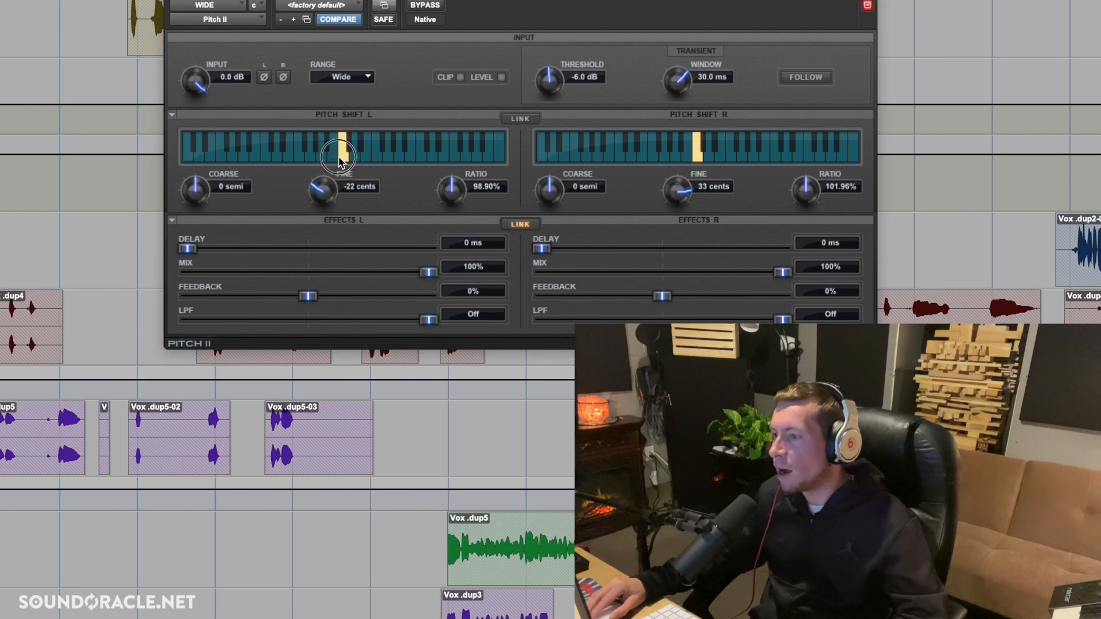
pyautogui.moveTo(684, 198); pyautogui.dragTo(681, 217)
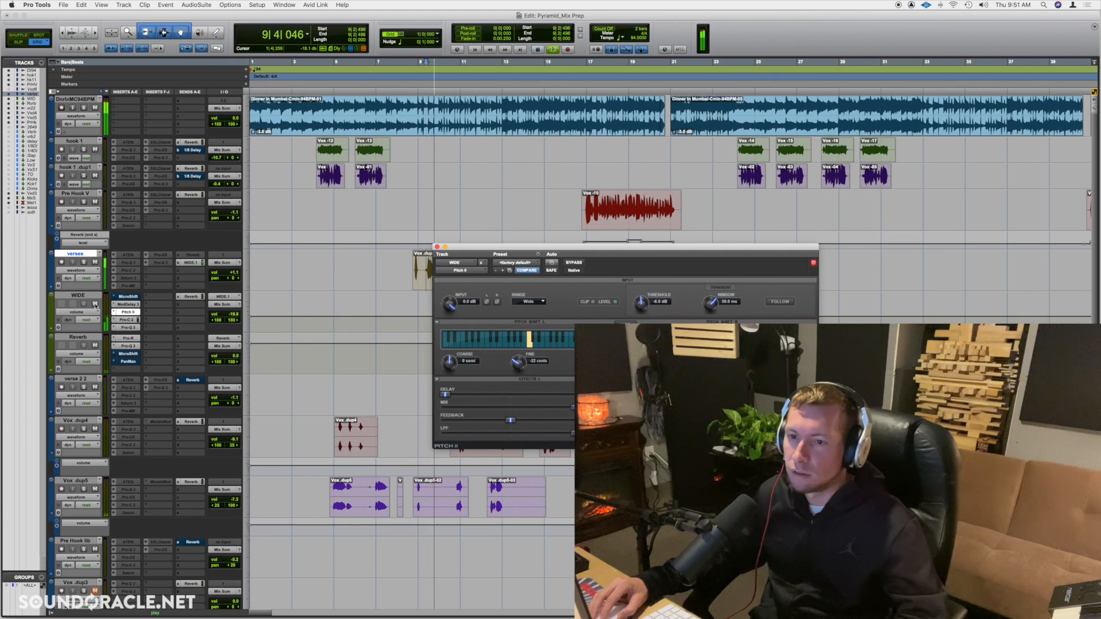
pyautogui.click(438, 247)
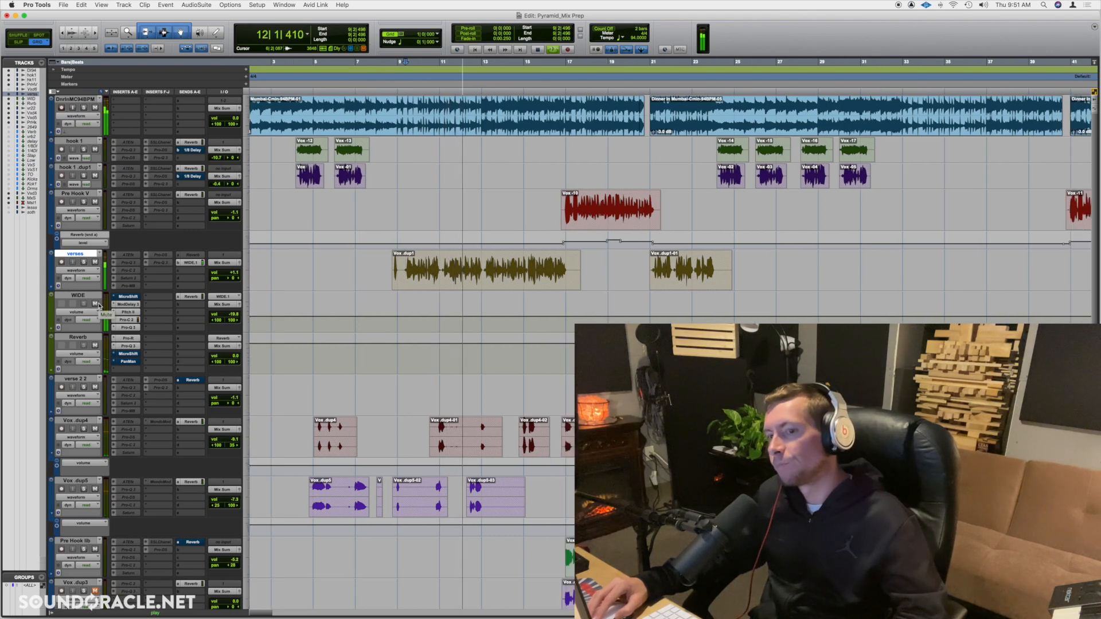
pyautogui.press('space')
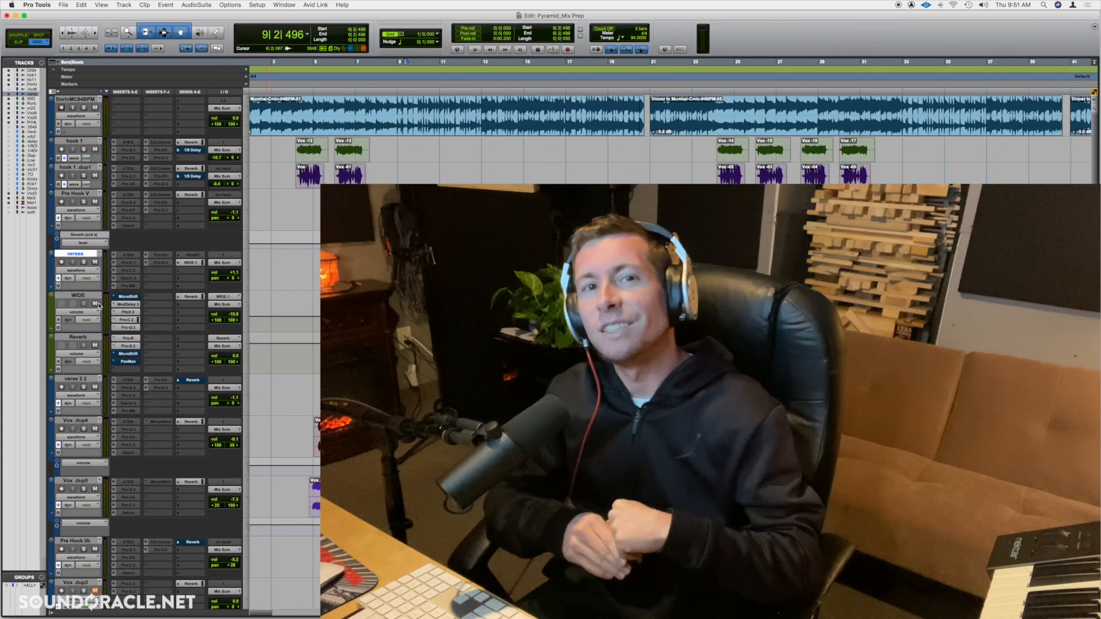
pyautogui.click(124, 313)
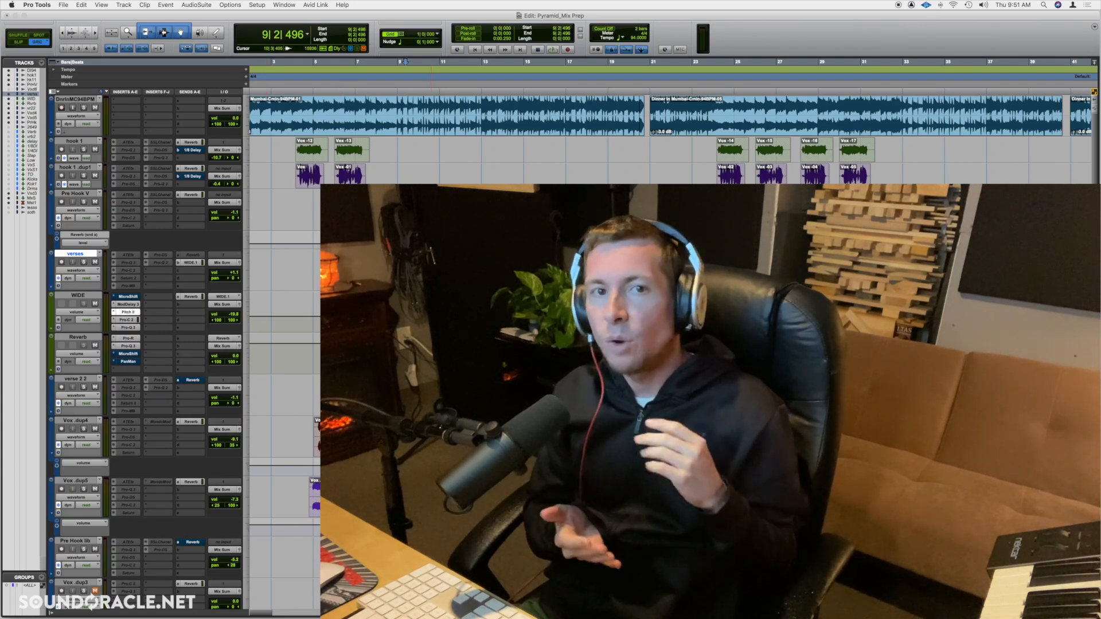
pyautogui.click(436, 322)
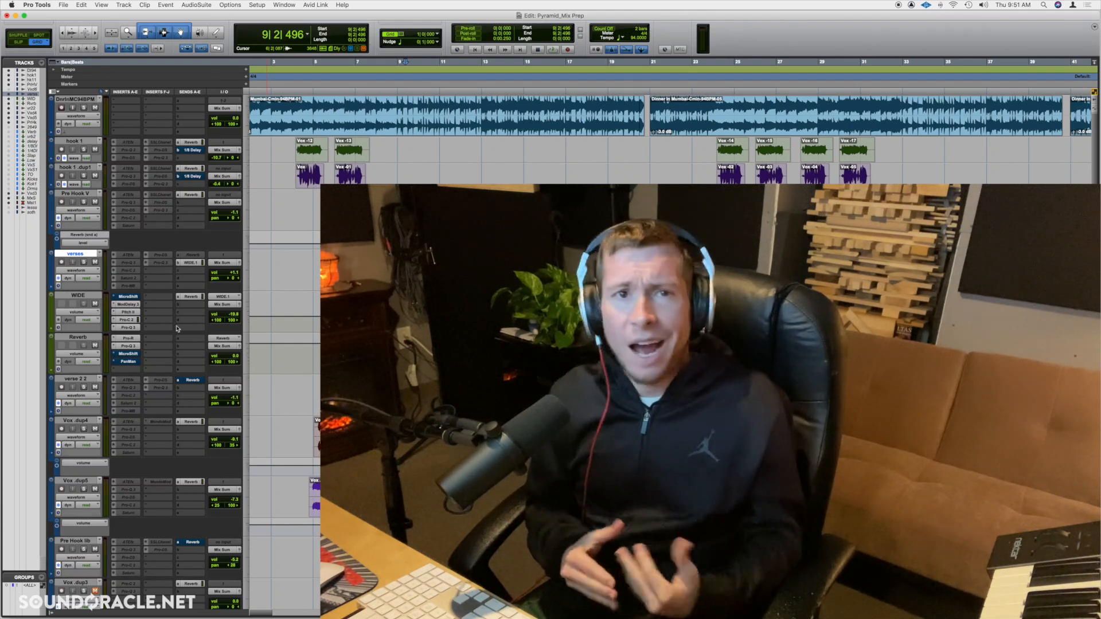
pyautogui.click(127, 313)
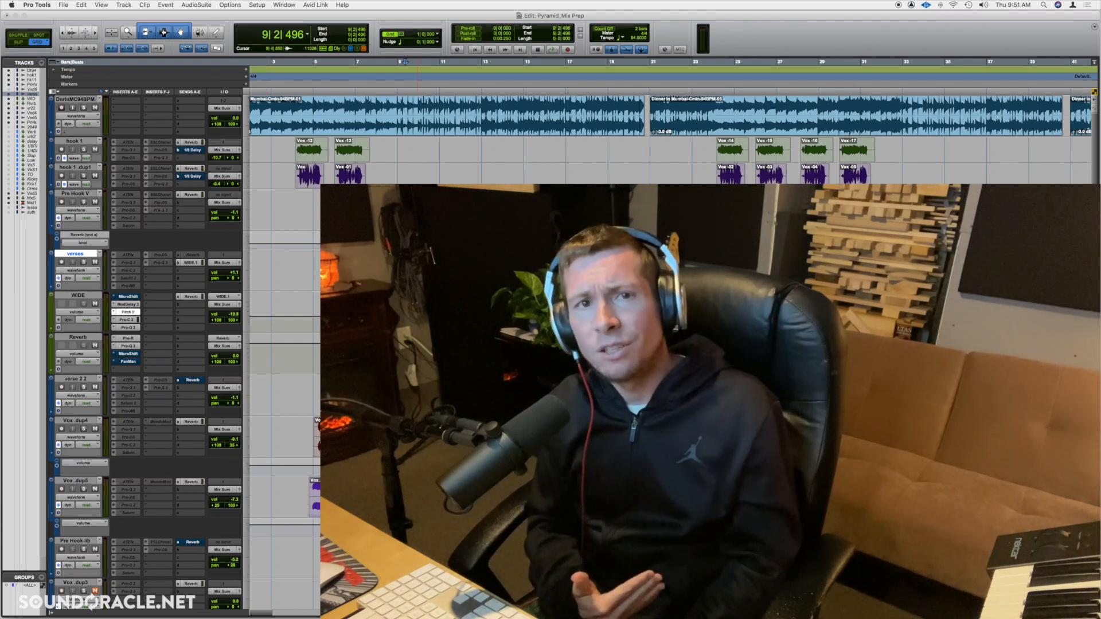
pyautogui.press('super+w')
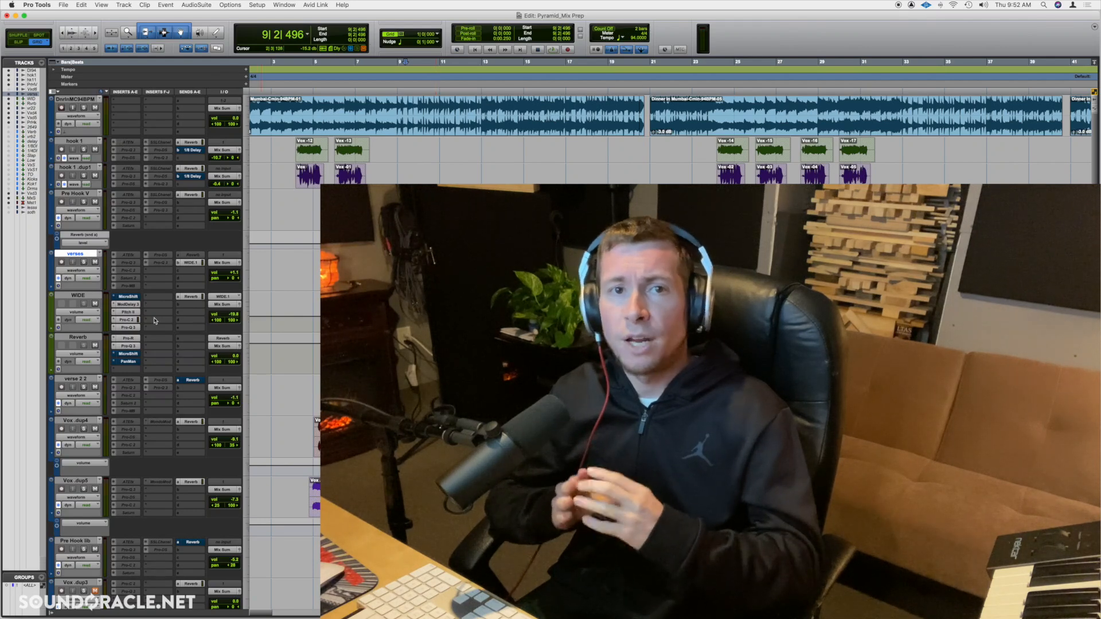
pyautogui.click(129, 313)
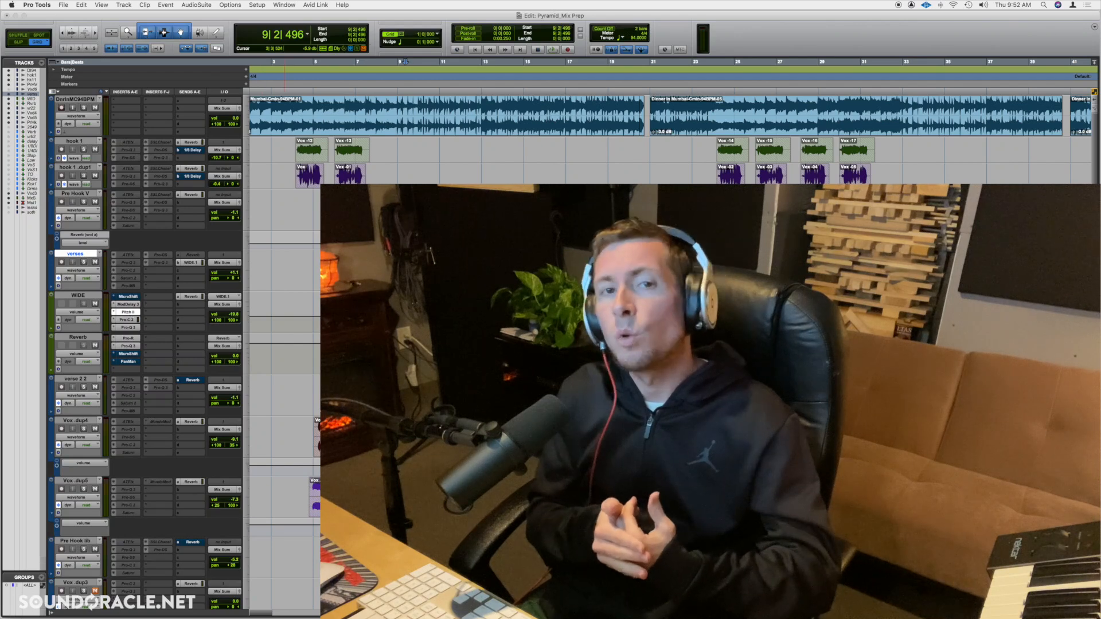
pyautogui.click(437, 211)
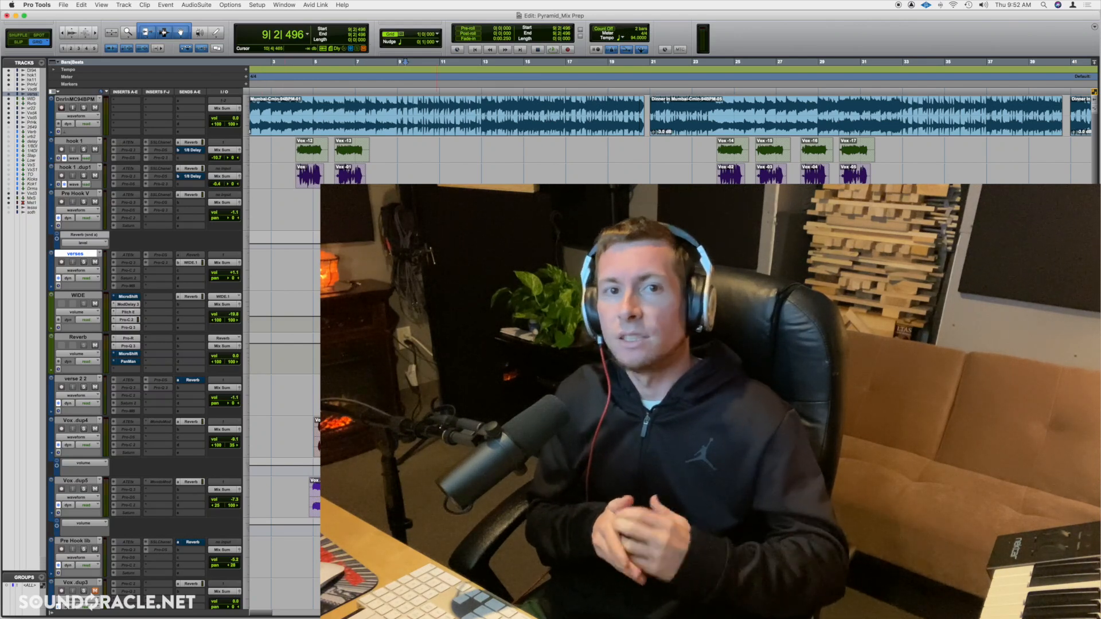